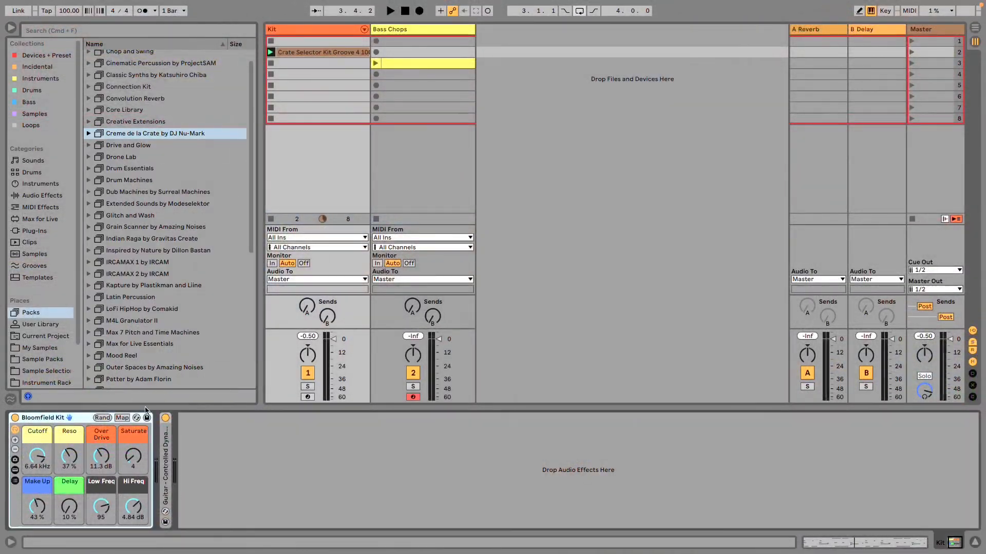
Step: Show the Bloomfield Kit's devices and bring up the trigger mode options of the Kick Radski 2 pad
left_click(15, 470)
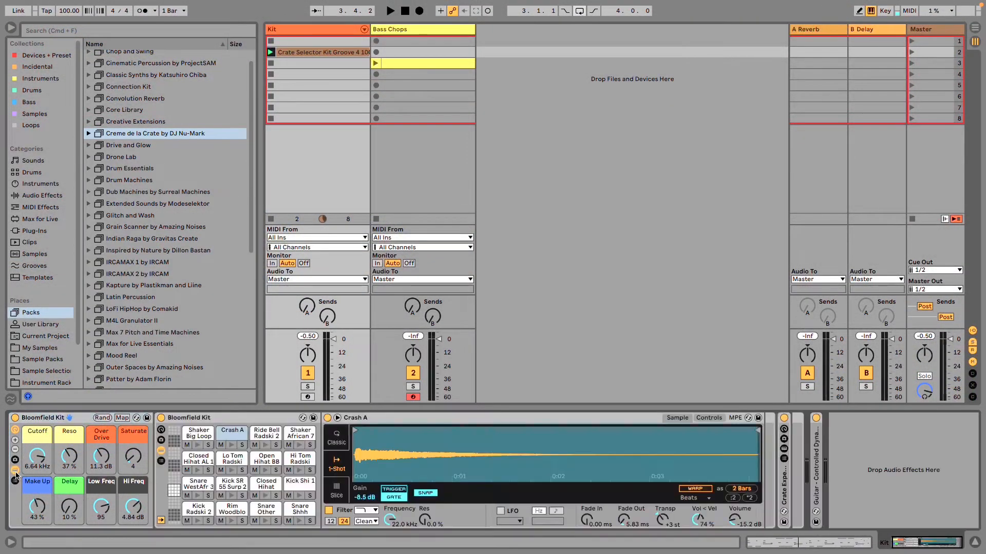
left_click(198, 509)
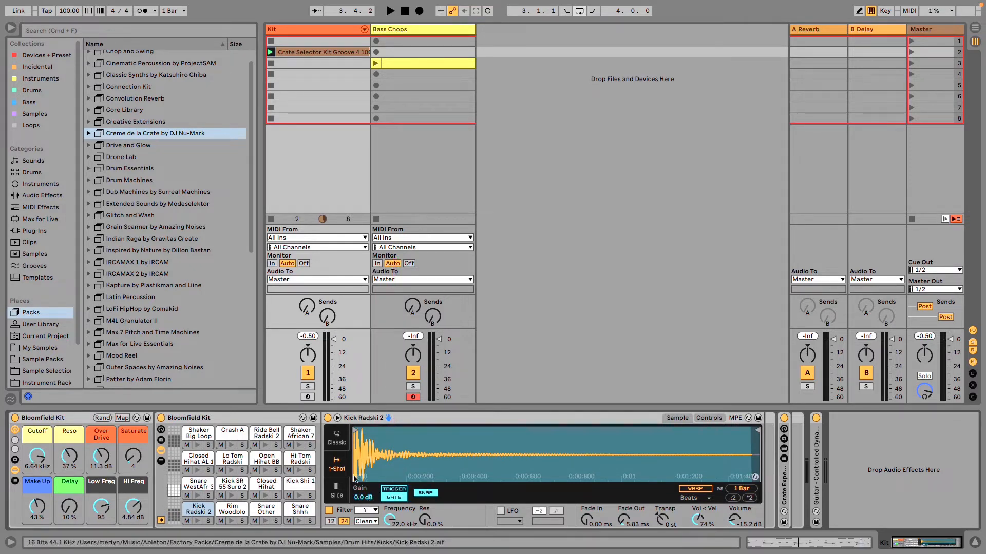
left_click(393, 492)
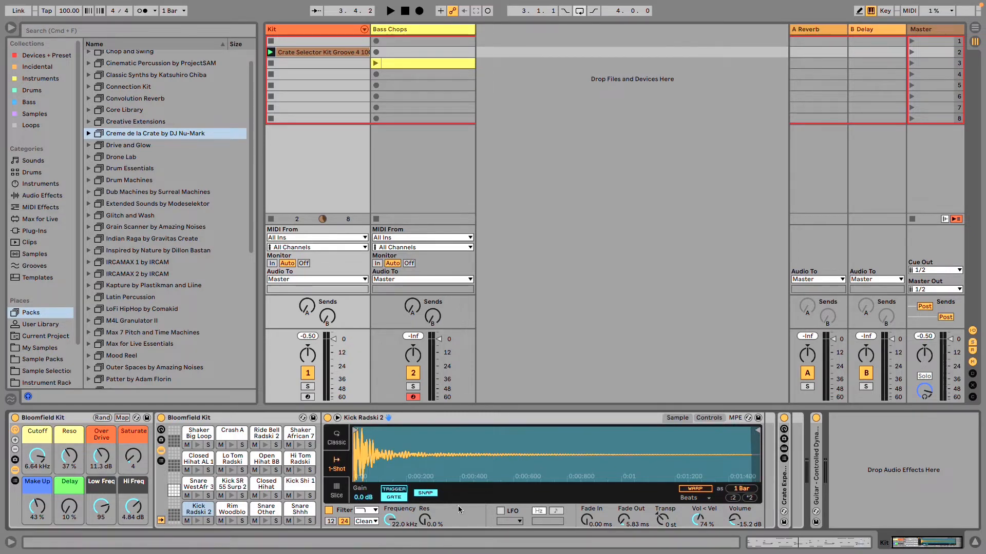
right_click(392, 502)
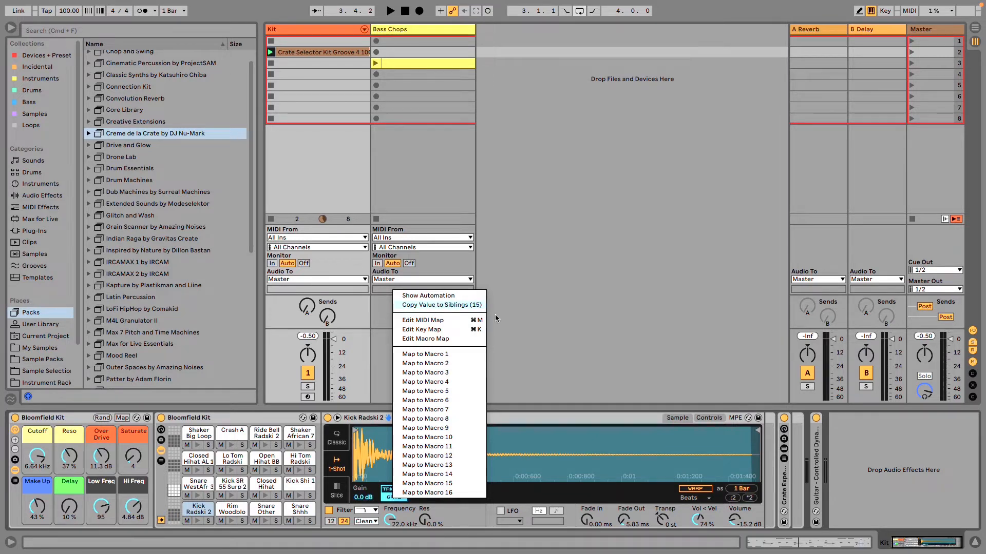
left_click(593, 413)
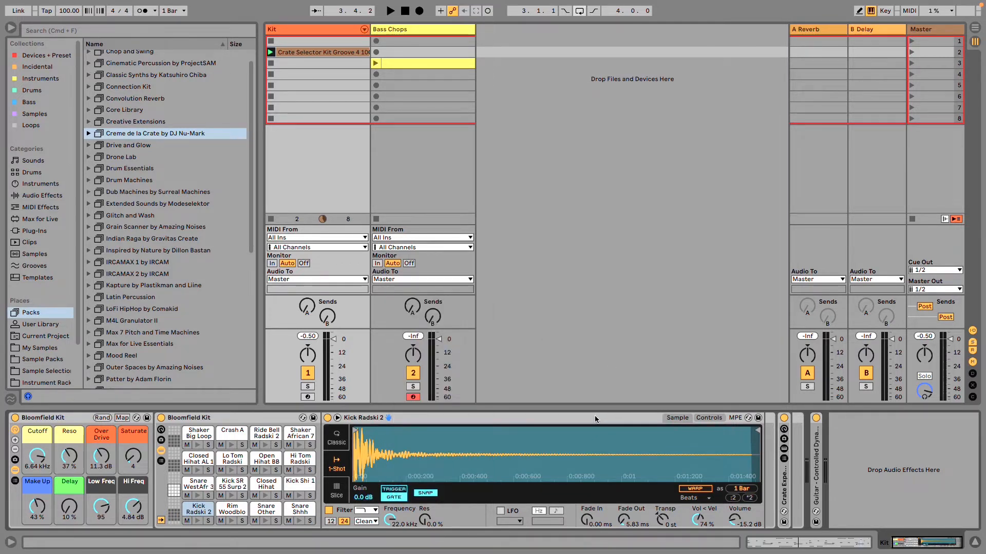
Step: Inspect the Hi Tom Radski pad's sample settings and return to the Kick Radski 2 pad
left_click(271, 445)
left_click(299, 458)
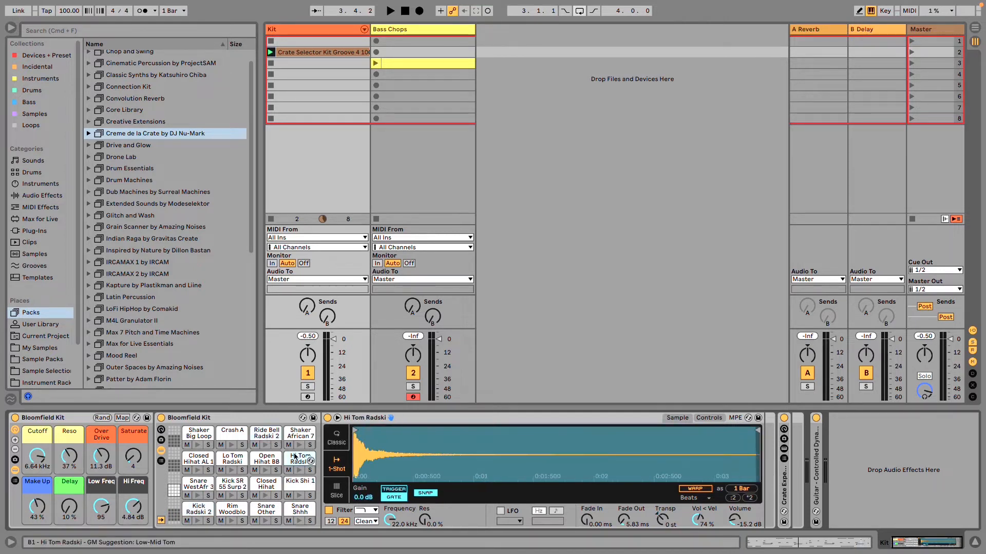
left_click(198, 509)
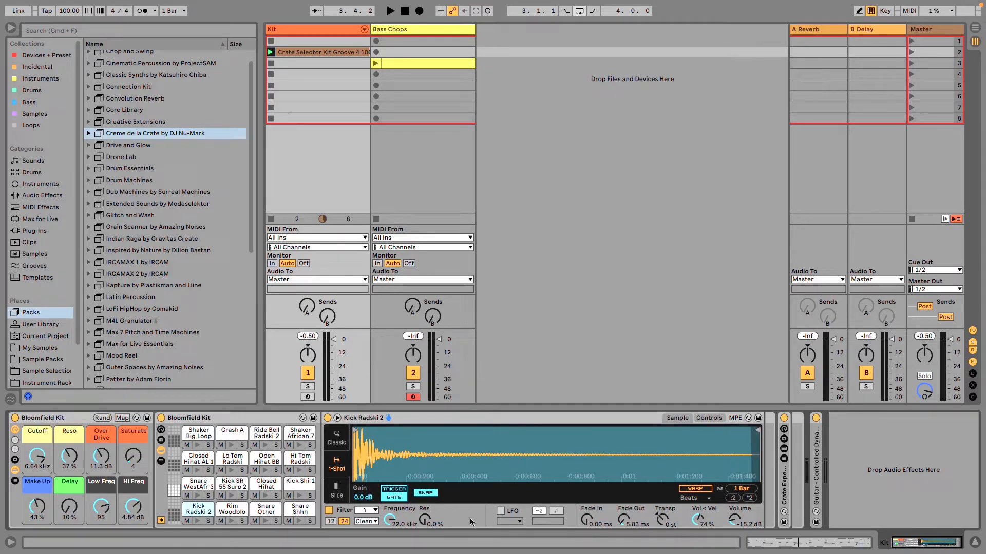
Step: Search for "vel", add the Velocity MIDI effect before the Bloomfield Kit, and group it into a MIDI Effect Rack
key("super+f")
type("vel")
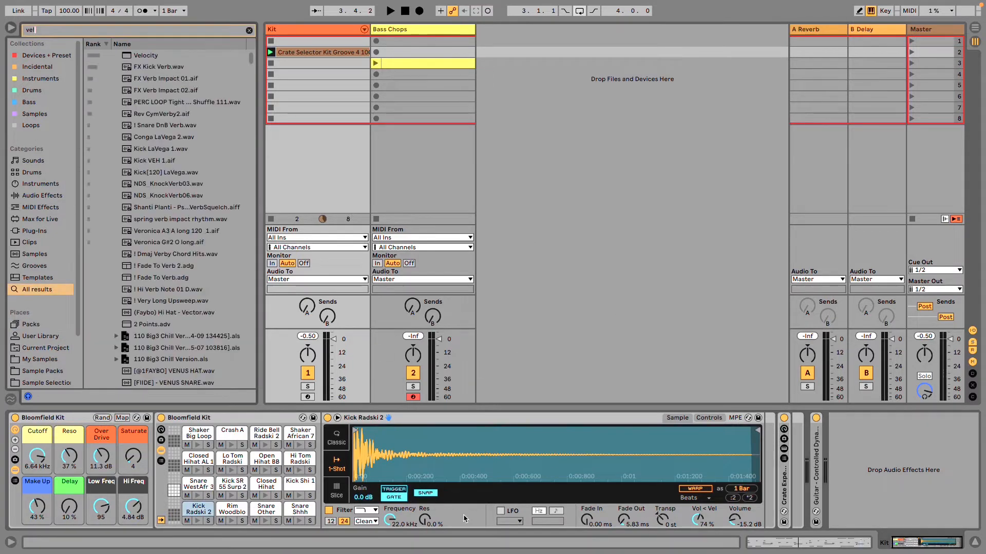
left_click_drag(154, 60, 12, 441)
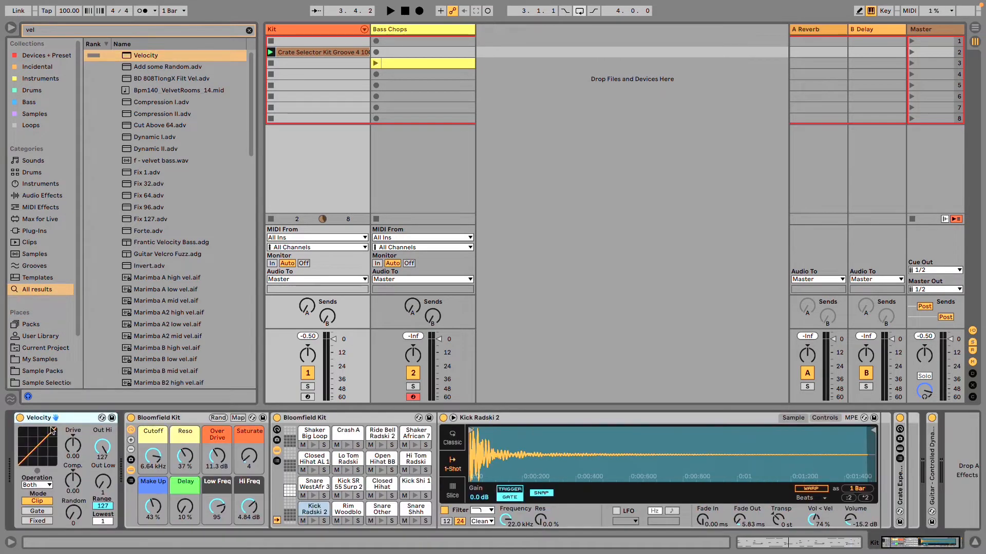
key("super+g")
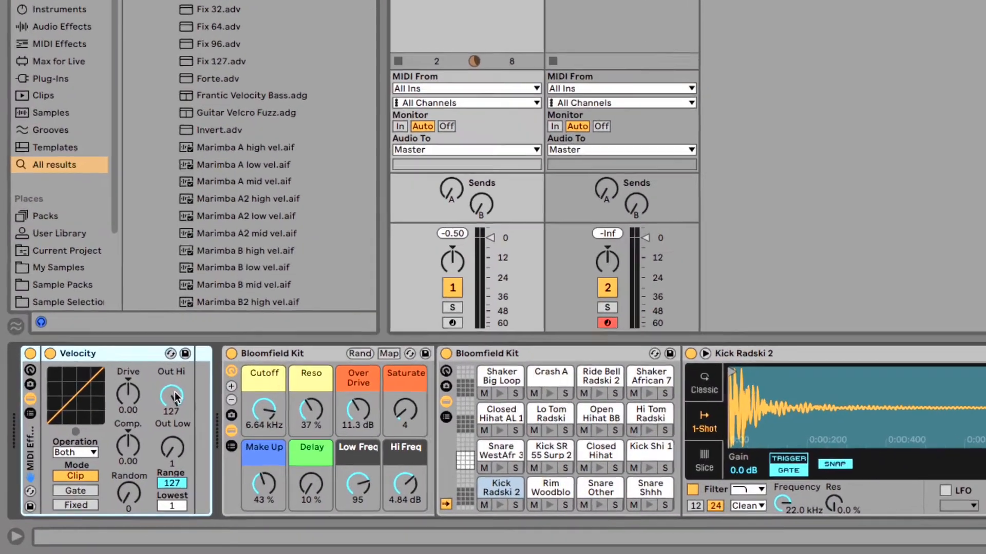
right_click(175, 397)
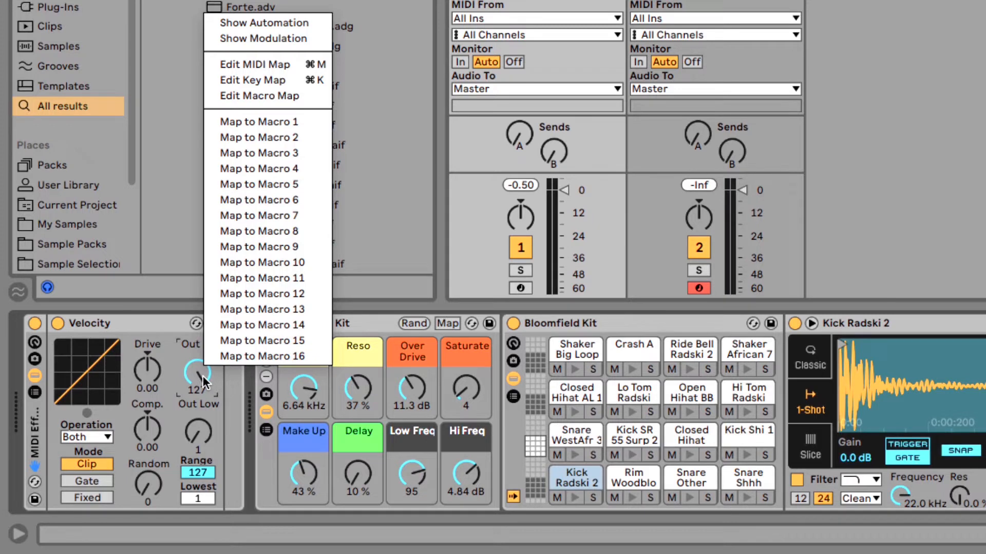
left_click(186, 369)
left_click(128, 321)
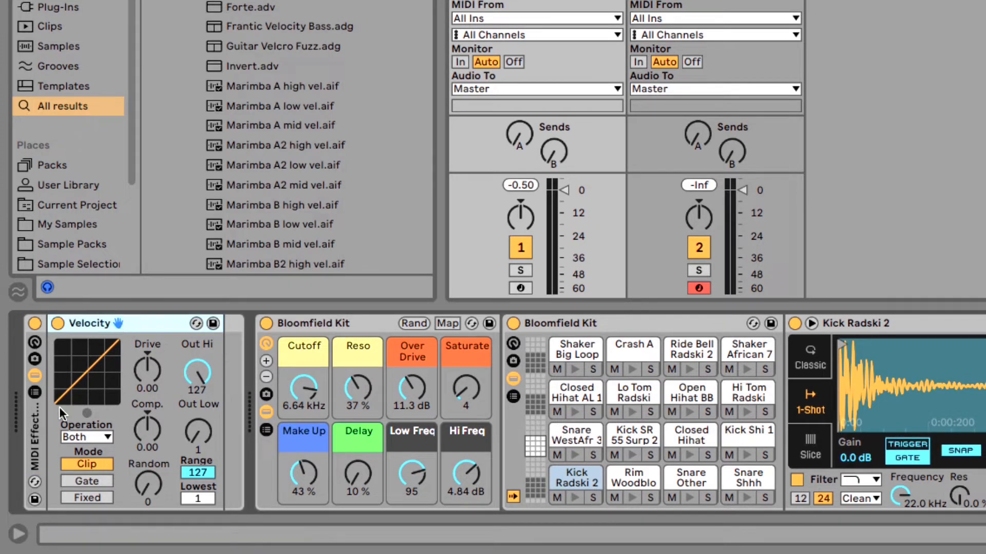
Step: Show the MIDI Effect Rack's chain list and map Velocity's Out Hi to Macro 8
left_click(36, 393)
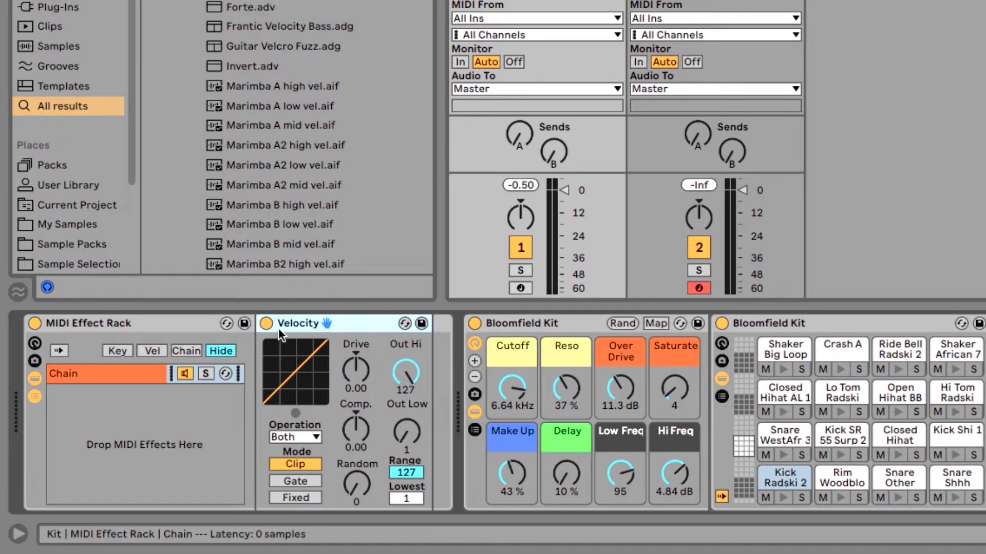
right_click(414, 381)
left_click(408, 378)
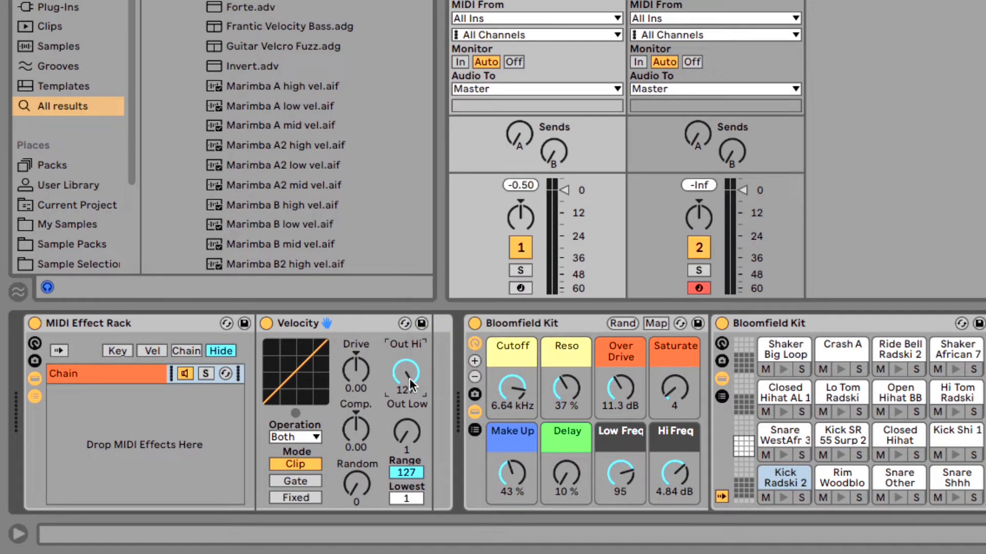
right_click(411, 378)
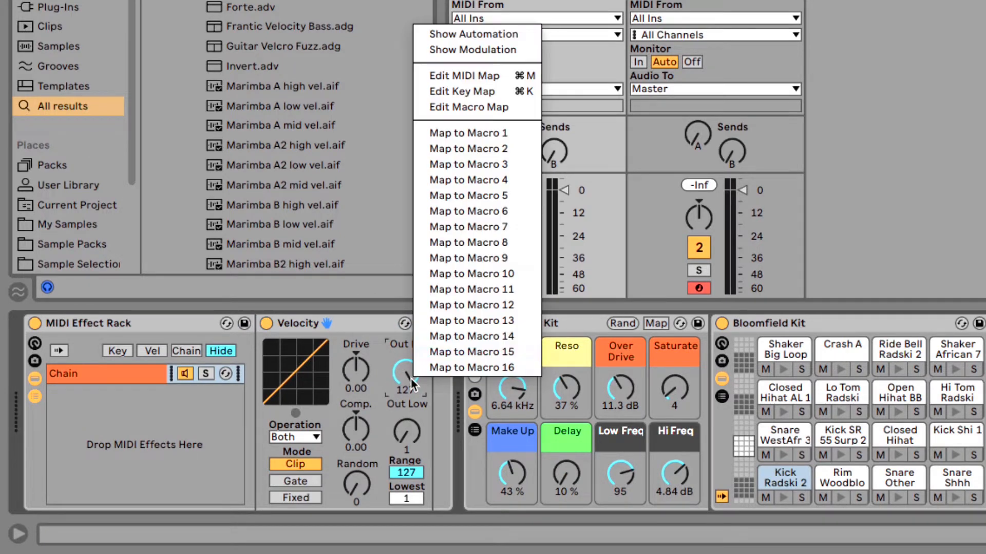
left_click(516, 241)
Step: Rename the Out Hi macro "Volume" and colour it dark grey
left_click(237, 440)
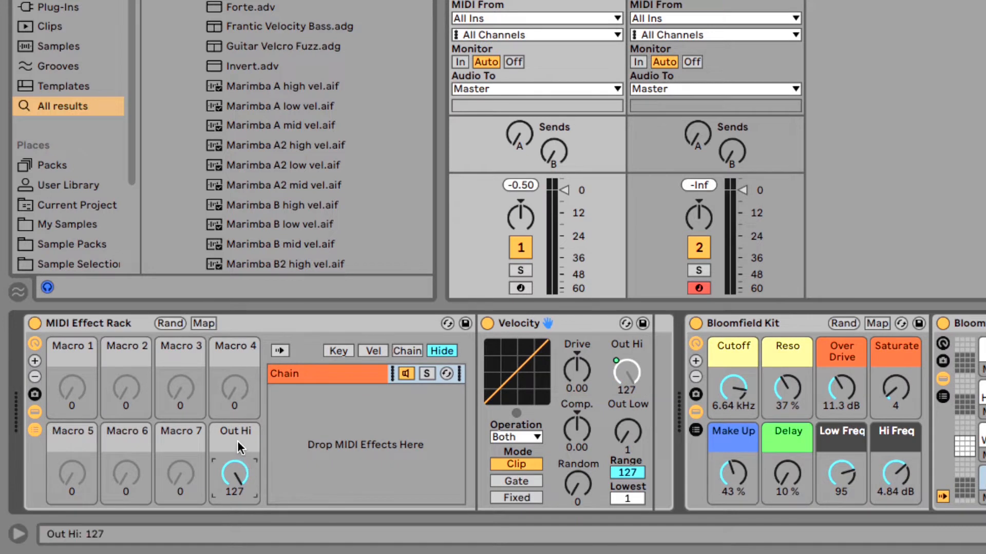
key("super+r")
type("Volume")
key("Return")
right_click(239, 443)
left_click(488, 428)
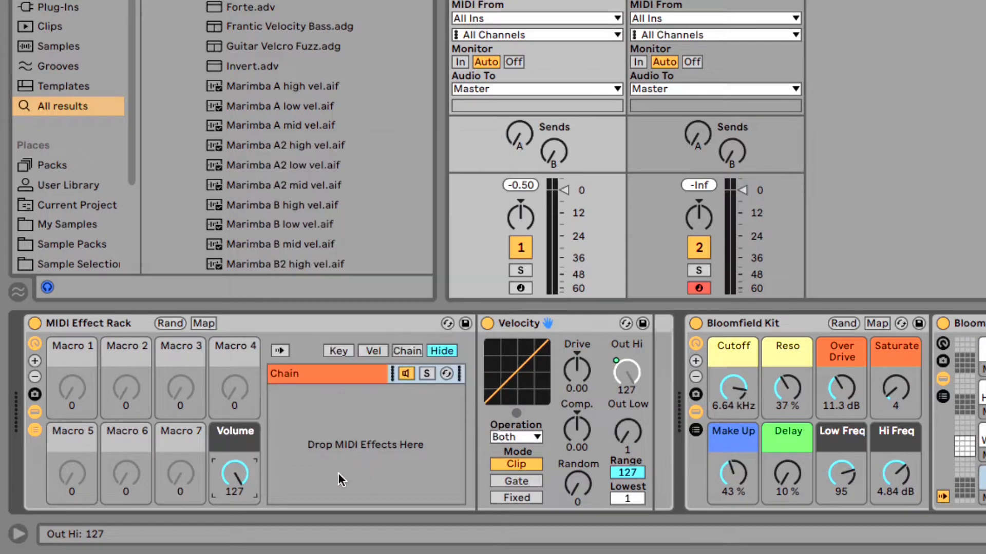
Step: Play the drum clip and try out the Volume macro
key("space")
mouse_move(234, 474)
left_mouse_down()
mouse_move(235, 539)
mouse_move(234, 475)
left_mouse_up()
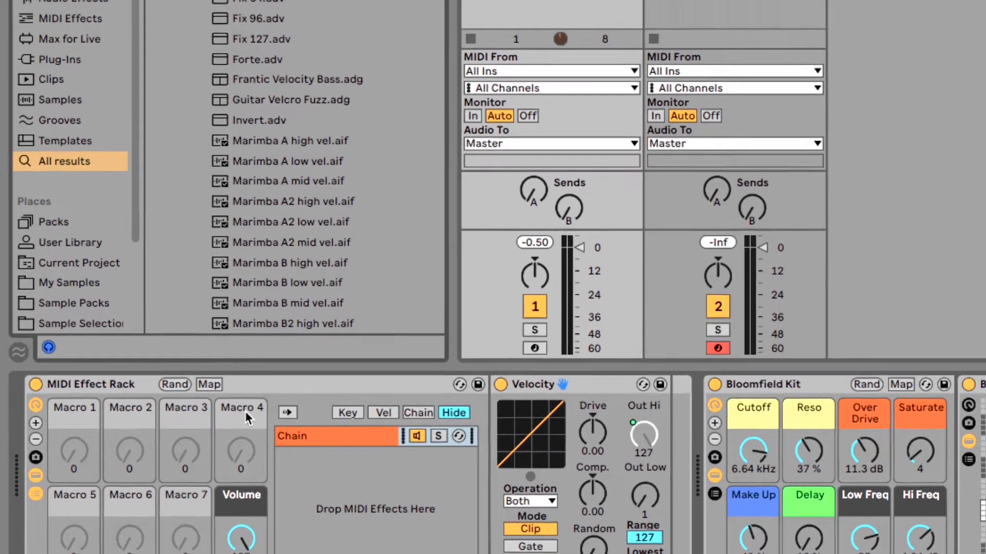
Step: Search for "rand" and insert the Random MIDI effect before Velocity in the MIDI Effect Rack
key("super+f")
type("rand")
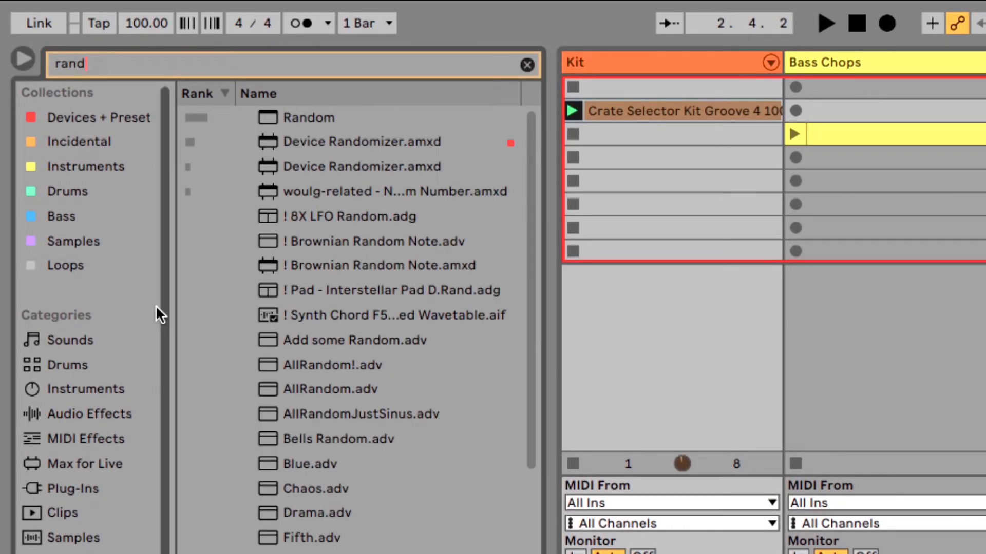
left_click_drag(270, 120, 476, 332)
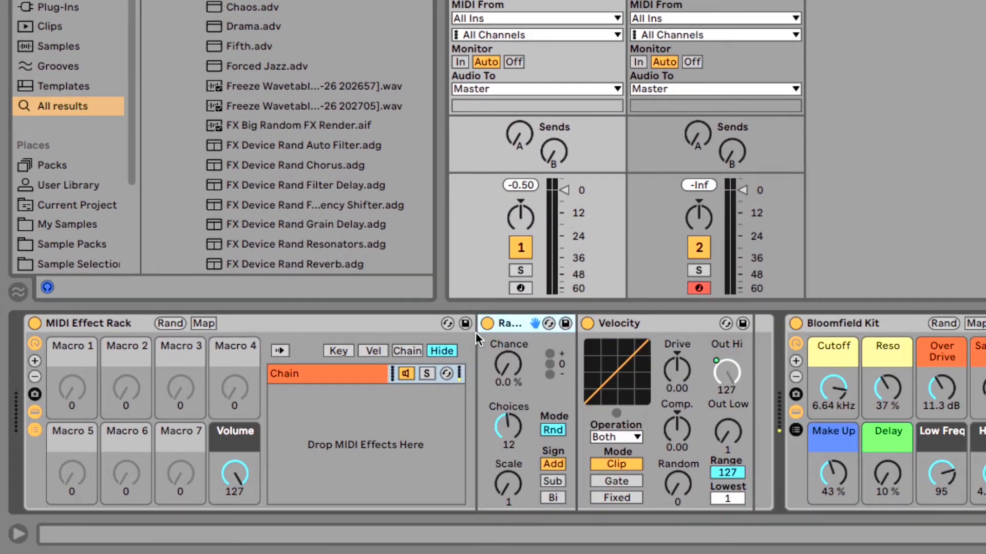
Step: Map Random's Chance to Macro 4 and label that macro "Random" in bright magenta
right_click(511, 368)
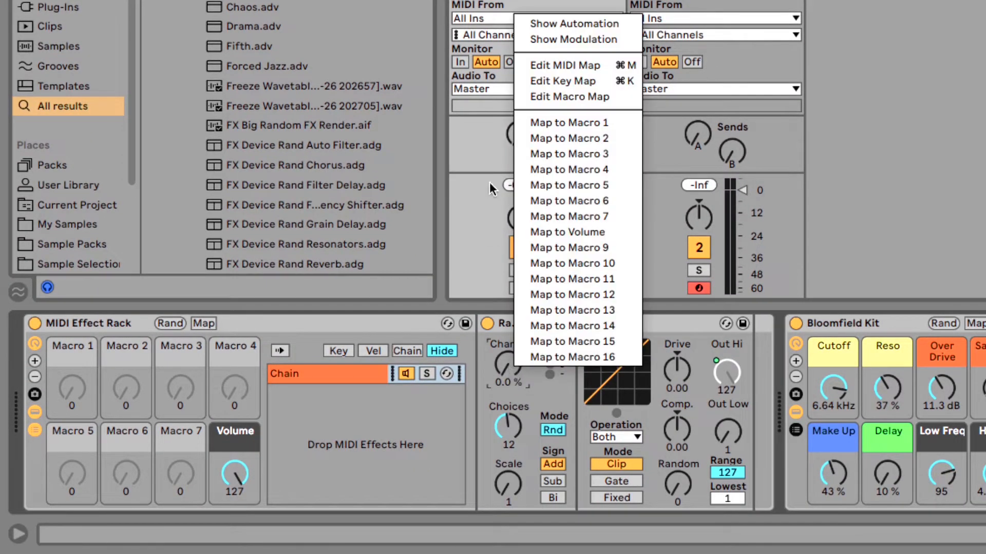
left_click(585, 169)
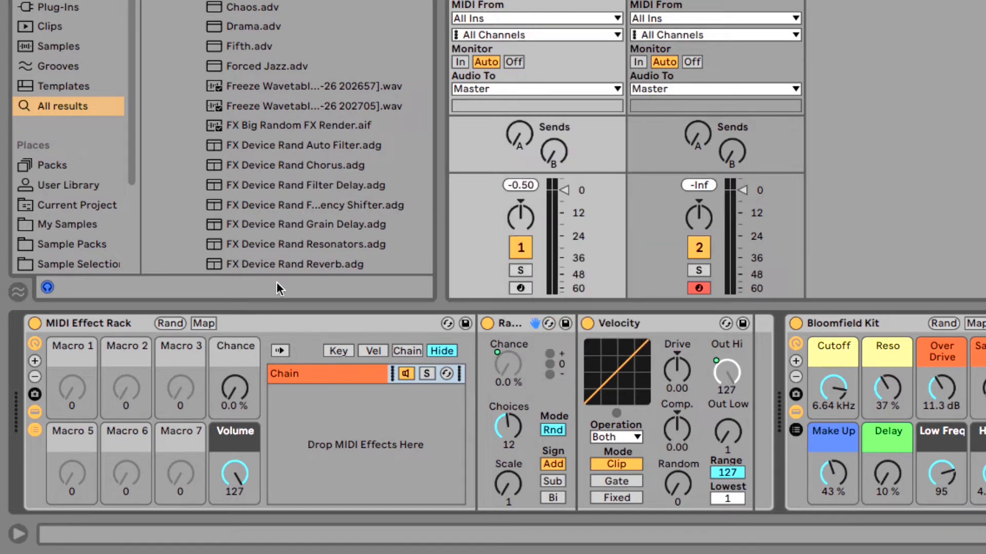
right_click(231, 359)
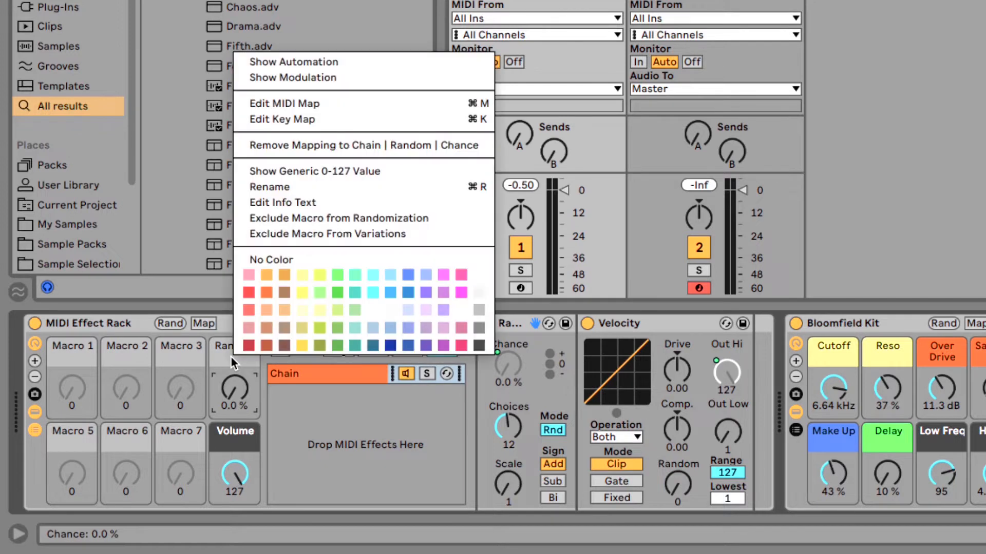
left_click(462, 292)
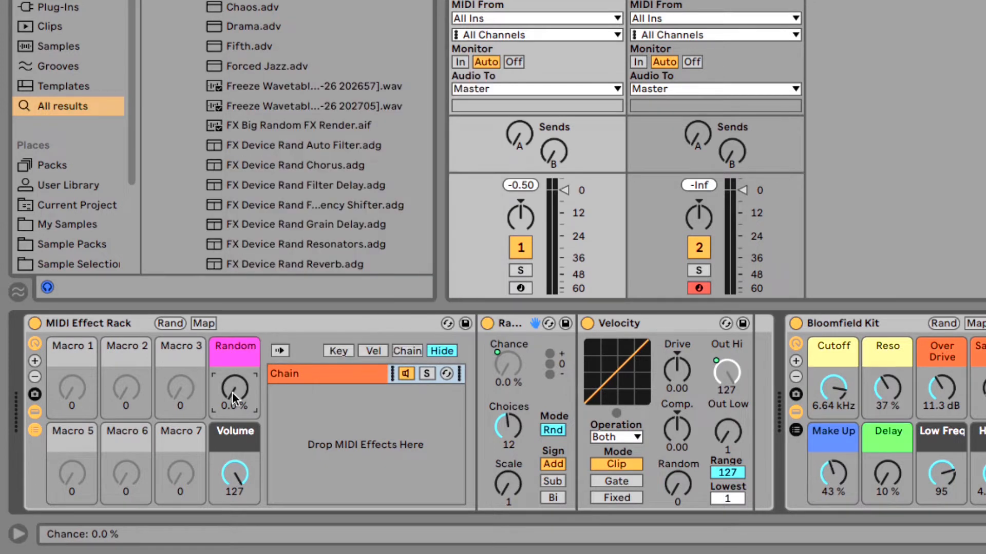
Step: Raise the Random macro to 100 % and set the Random effect's Sign to Bi
left_click_drag(234, 388, 235, 285)
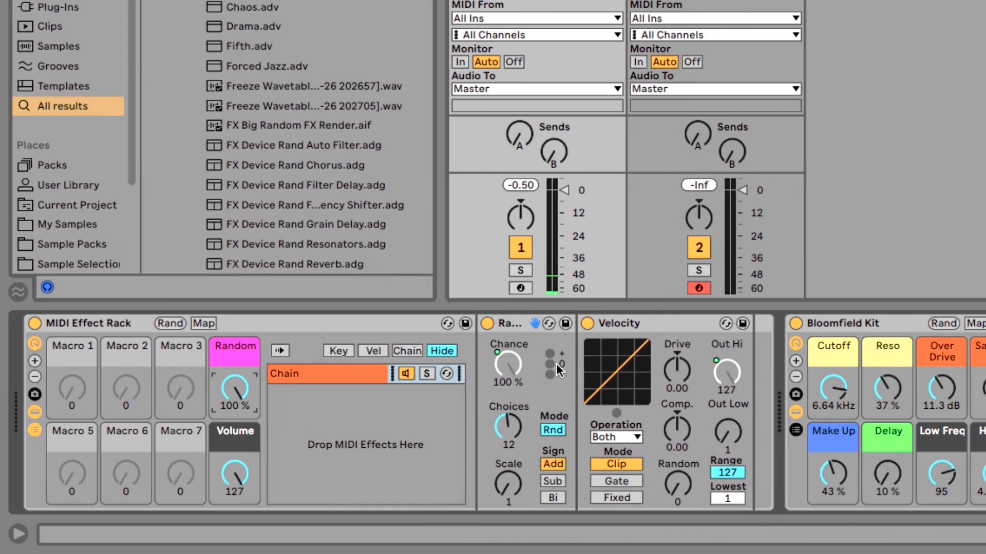
left_click(515, 322)
left_click(554, 498)
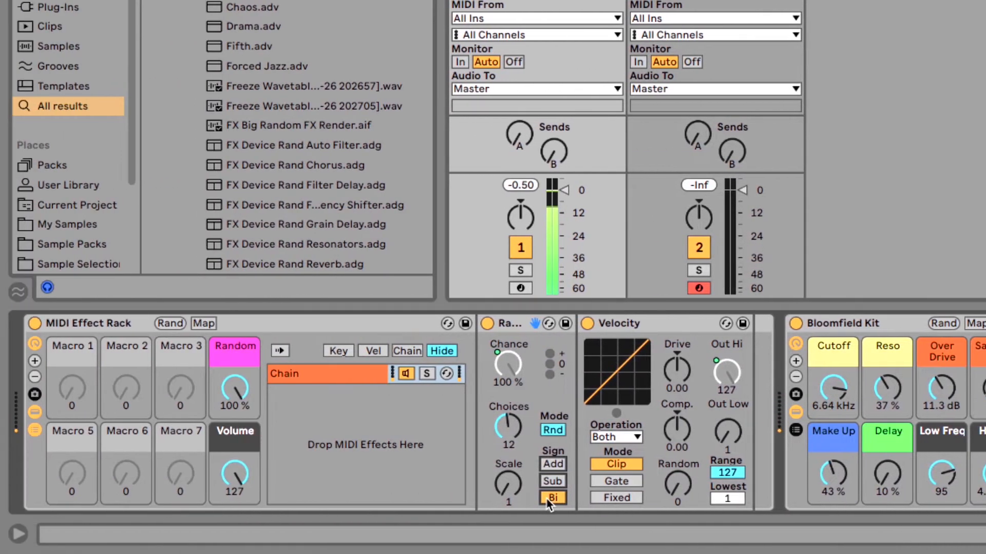
Step: Collapse the Random and Velocity devices inside the MIDI Effect Rack
left_click(378, 324)
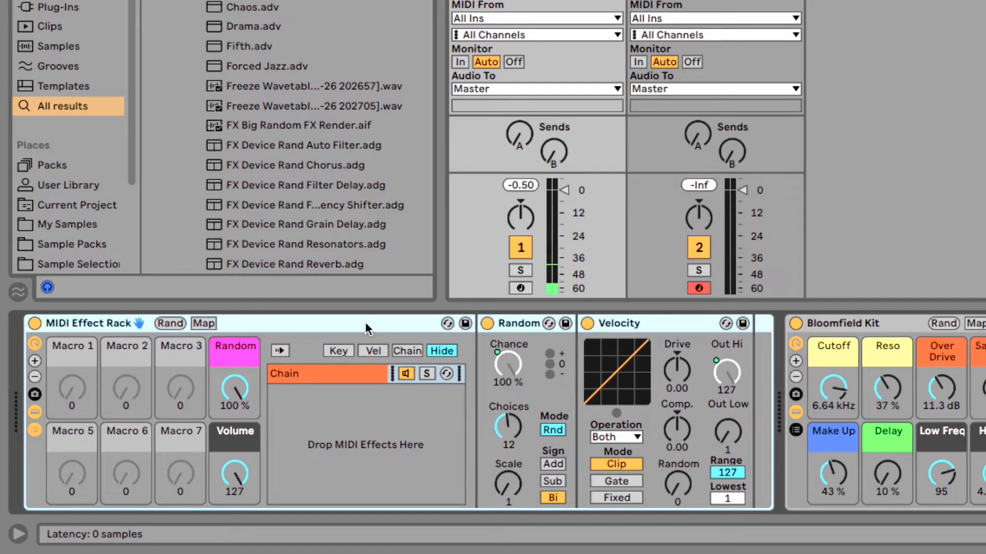
left_click(530, 322)
double_click(510, 317)
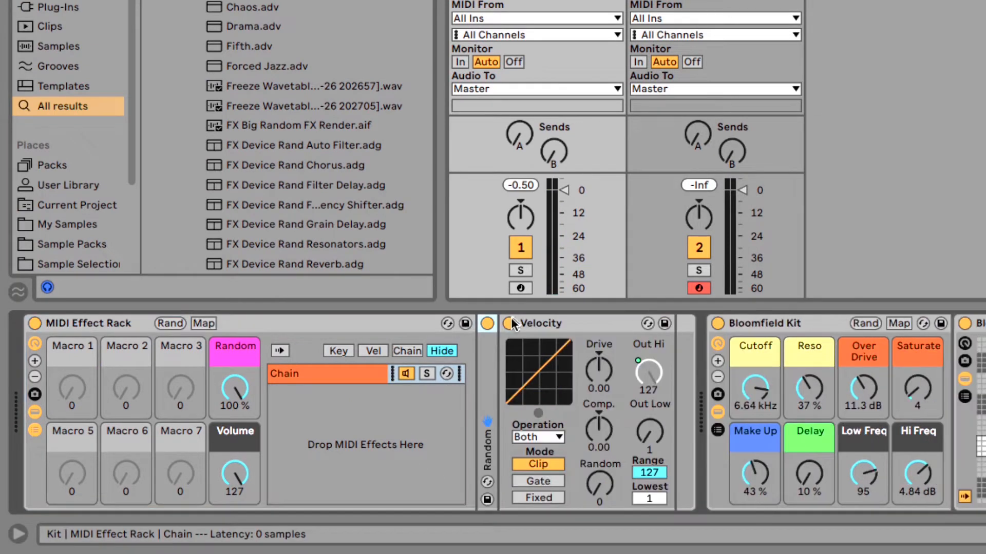
left_click(549, 320)
double_click(549, 321)
left_click(340, 323)
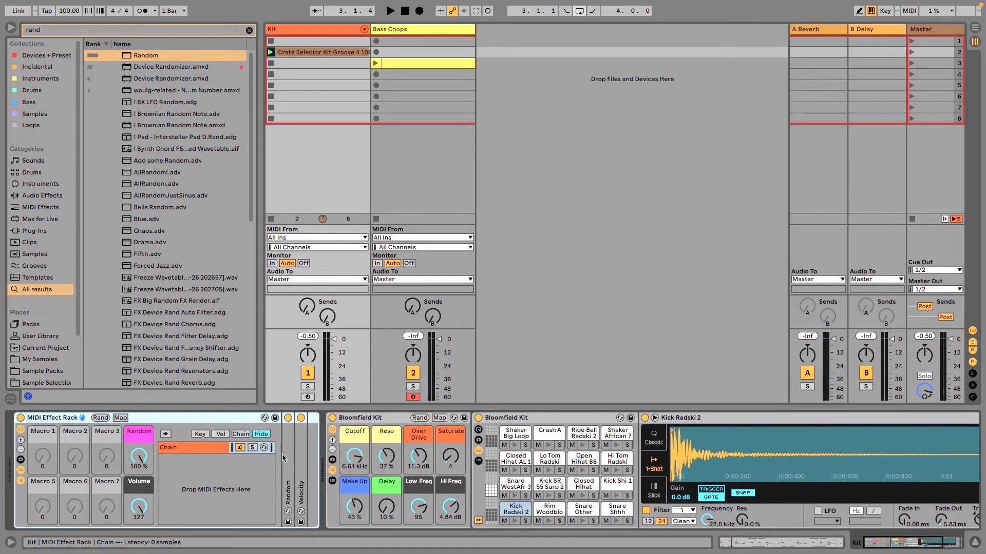
Step: Search for "arp" and insert the Arpeggiator before Random in the MIDI Effect Rack
key("ctrl+f")
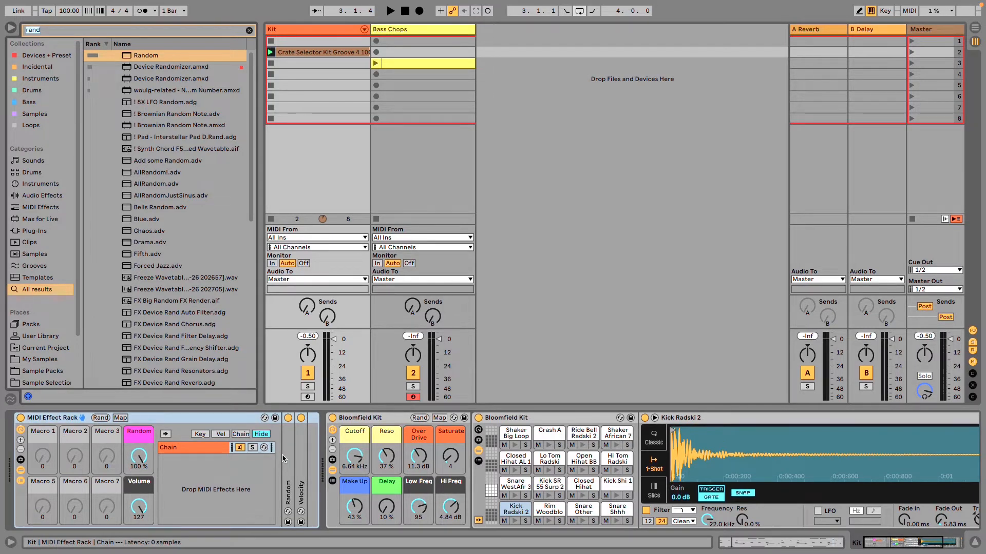
type("arp")
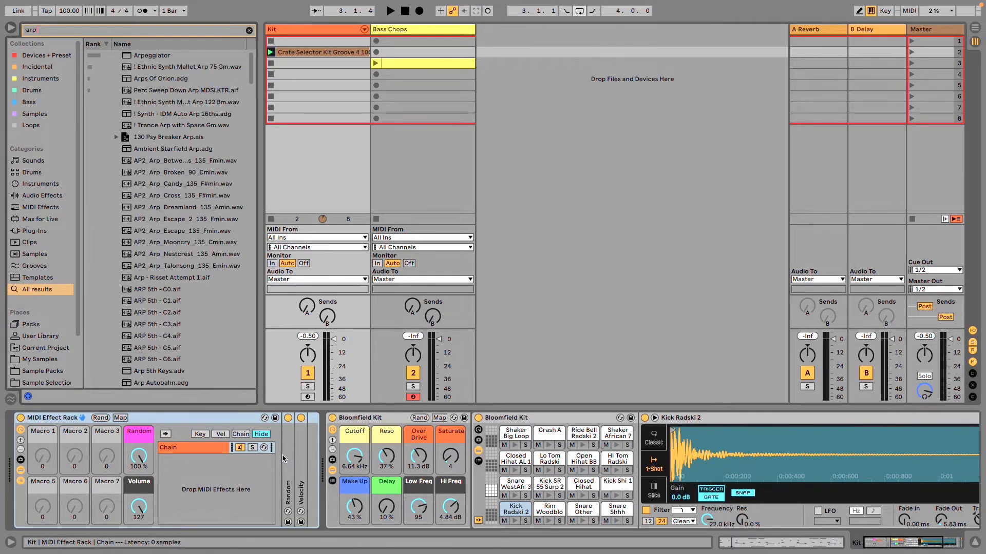
left_click_drag(148, 55, 283, 458)
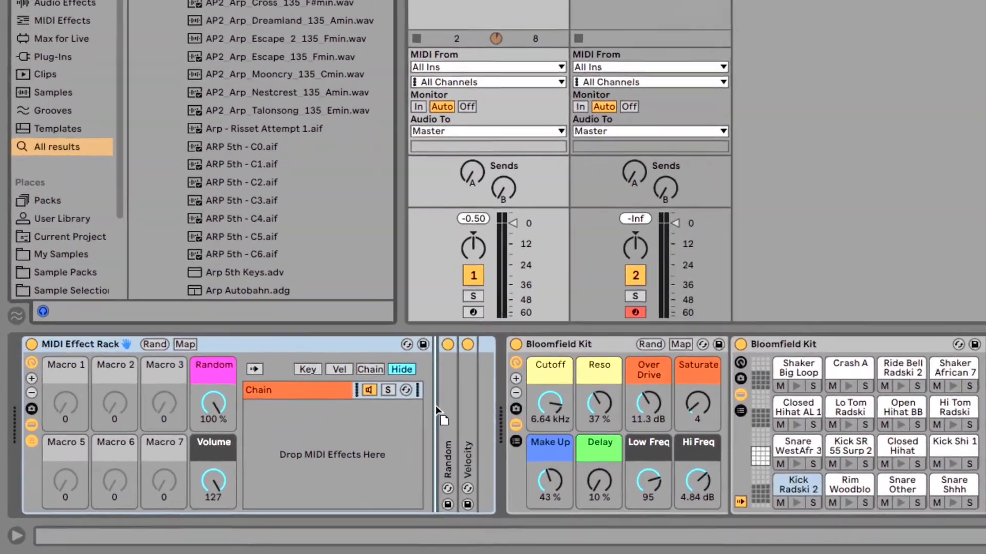
left_click_drag(435, 405, 435, 405)
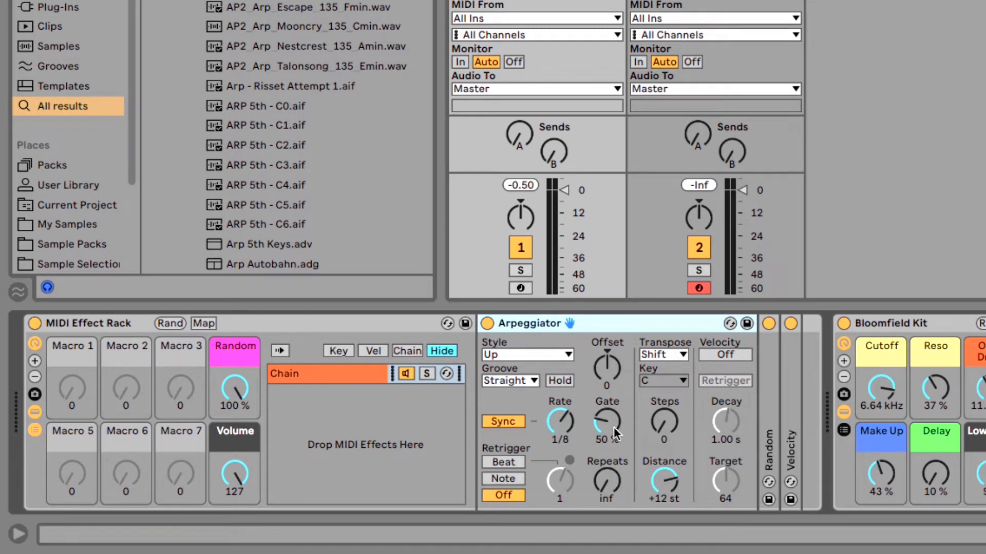
Step: Switch the Arpeggiator's rate to Free at about 25.9 ms and arm the Kit track for recording
left_click(520, 421)
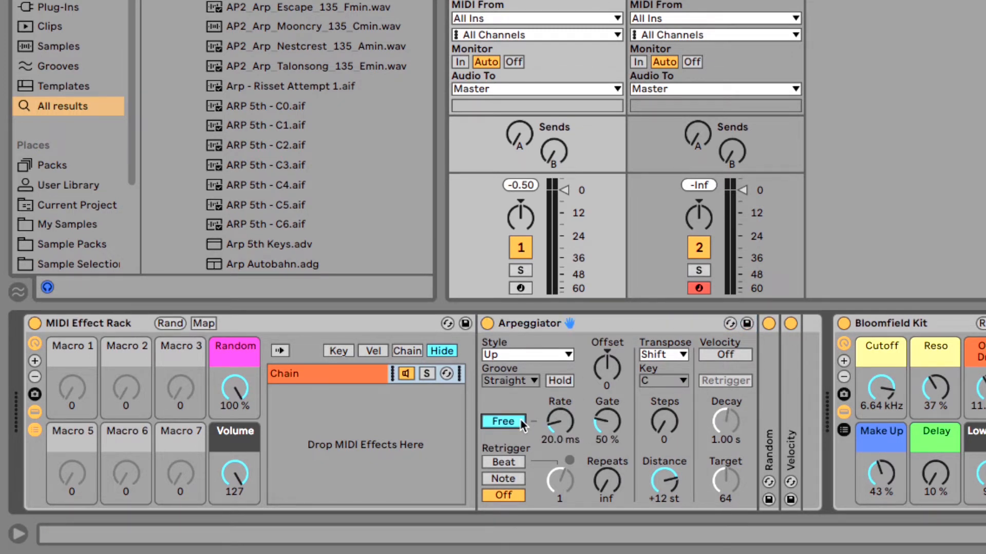
left_click_drag(559, 421, 559, 418)
left_click(520, 287)
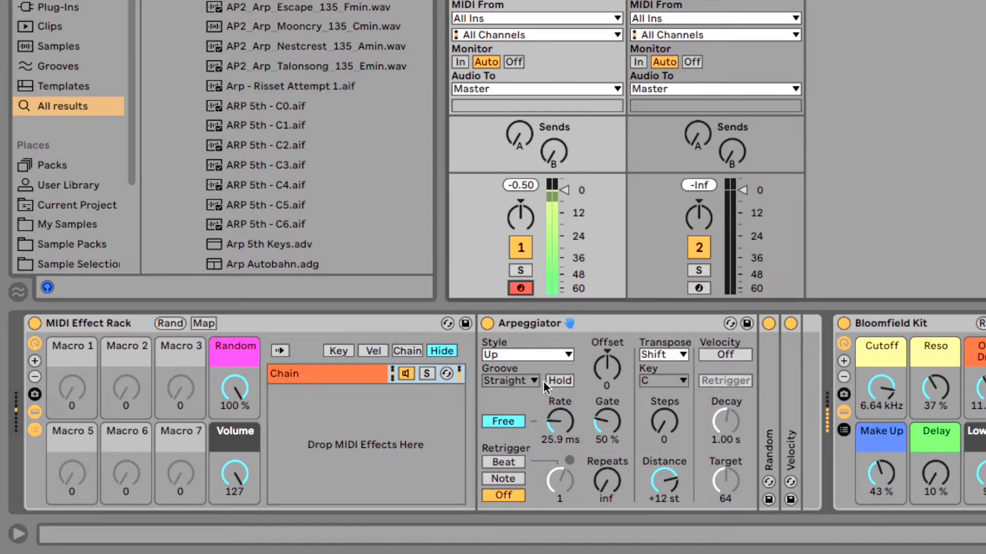
Step: Lower the Random macro to 0 %, and set the Arpeggiator's Gate to 100 % and its free Rate to about 34.6 ms
left_click_drag(235, 390, 235, 441)
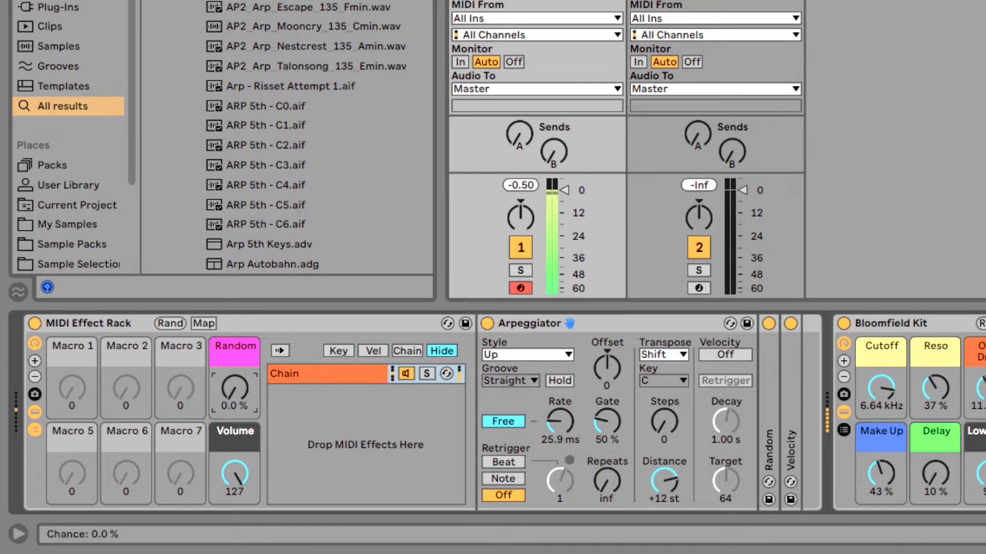
left_click_drag(559, 439, 559, 401)
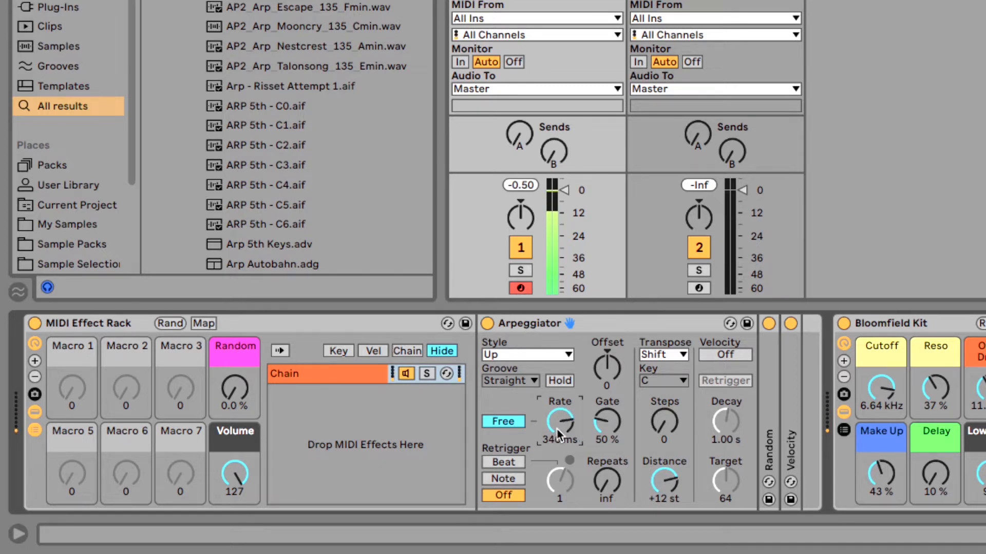
left_click_drag(559, 435, 559, 455)
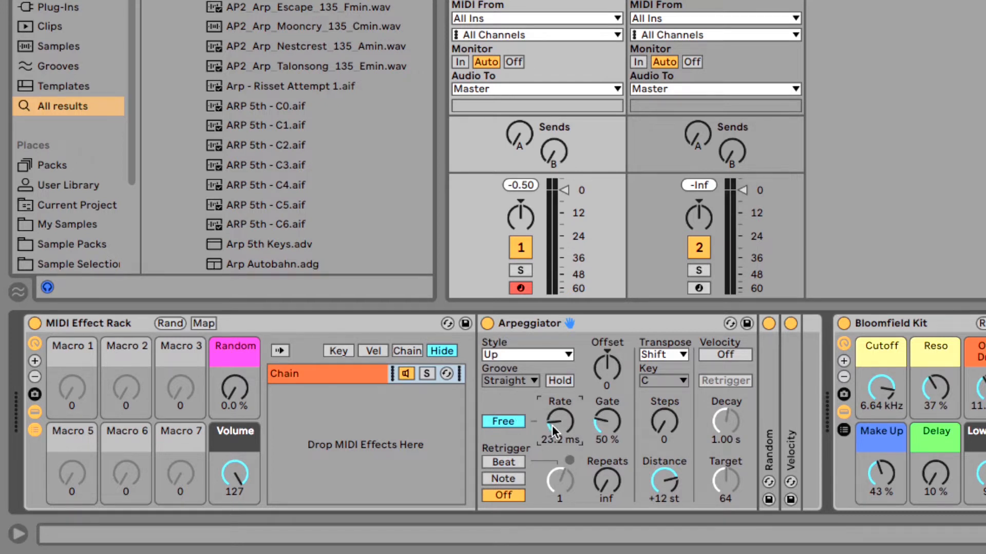
left_click_drag(606, 427, 606, 405)
mouse_move(549, 432)
left_mouse_down()
mouse_move(549, 410)
mouse_move(549, 441)
mouse_move(550, 430)
left_mouse_up()
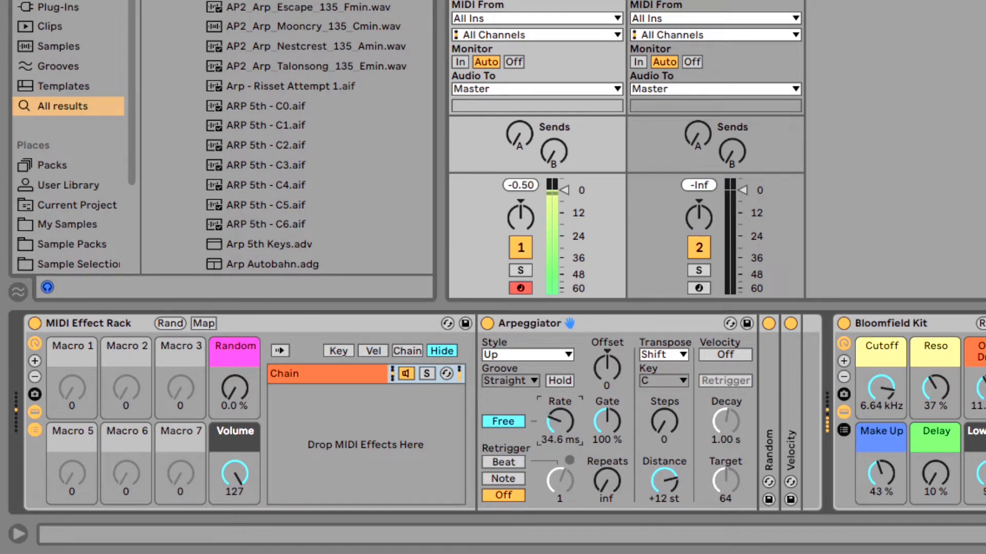
Step: Map the Arpeggiator's Rate to Macro 2 and turn that macro down to 10.0 ms
right_click(552, 427)
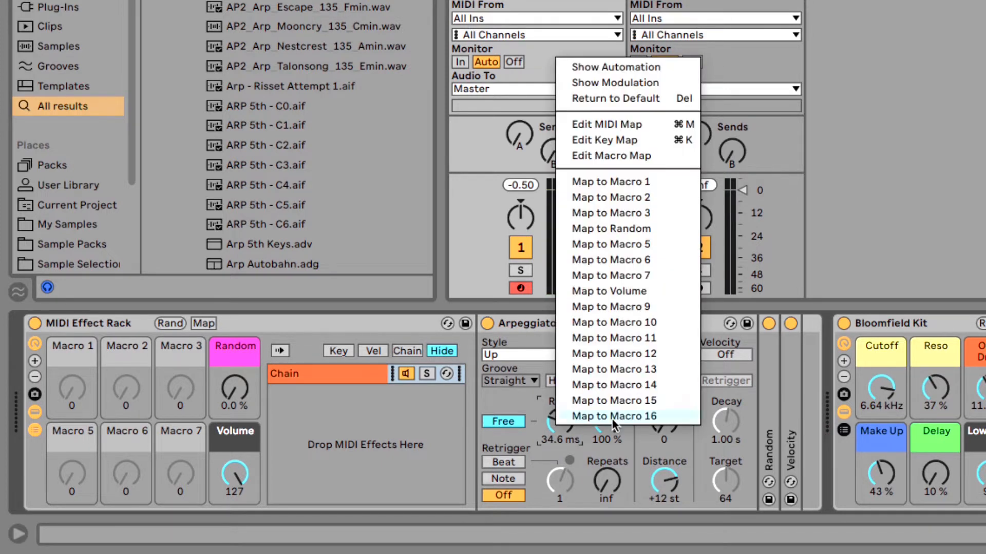
left_click(638, 198)
left_click_drag(118, 374, 118, 421)
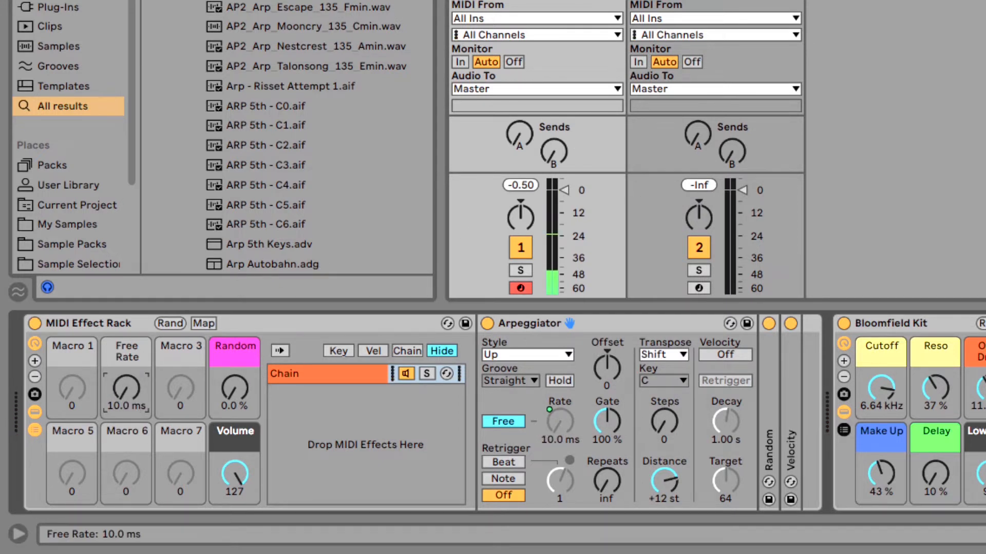
mouse_move(137, 396)
left_mouse_down()
mouse_move(138, 349)
mouse_move(131, 396)
left_mouse_up()
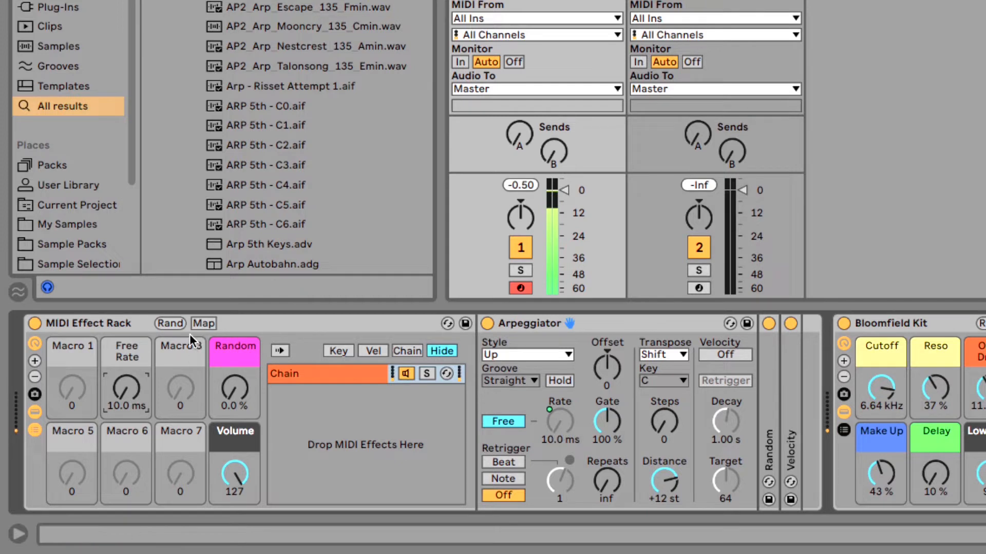
Step: Invert the range of the Free Rate macro mapping and sweep the macro up and back to 1.00 s
left_click(203, 324)
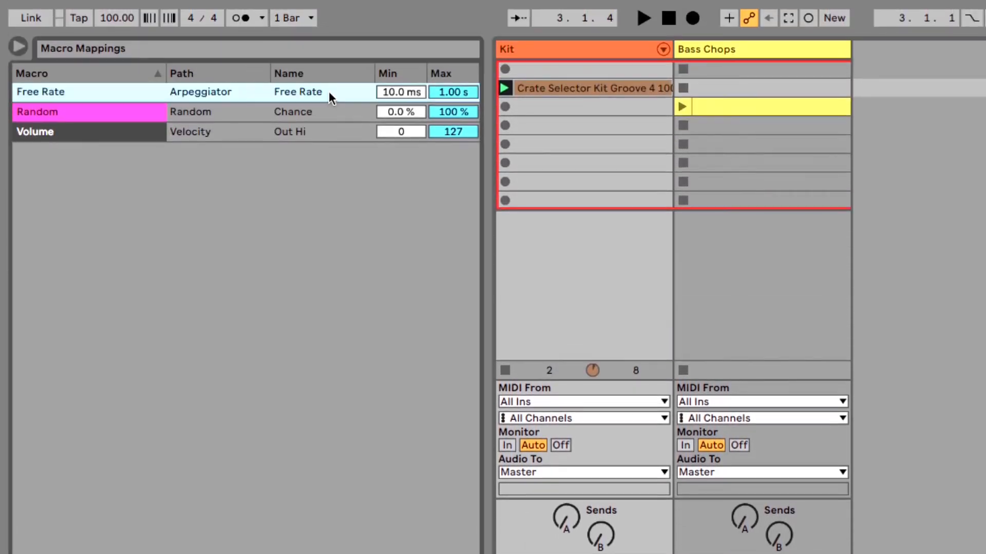
right_click(330, 97)
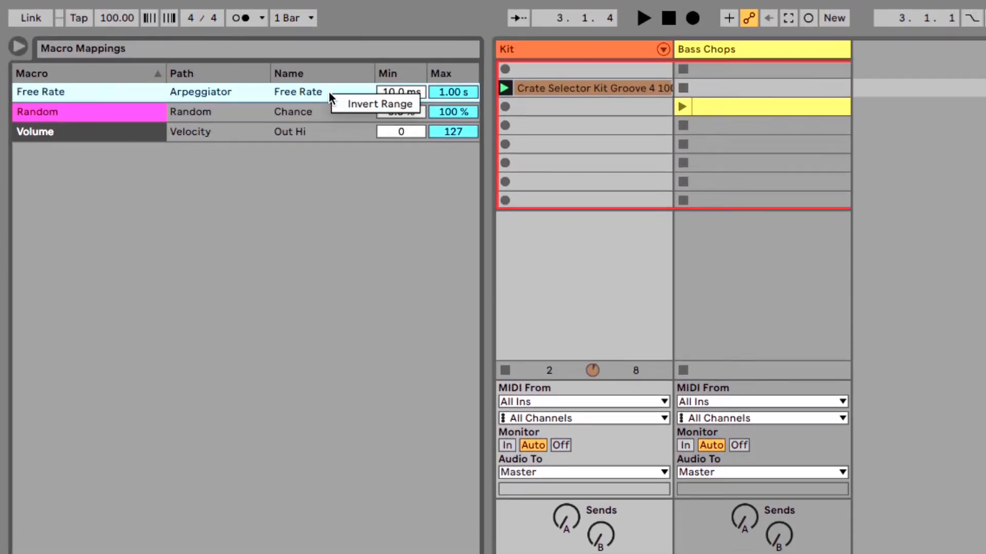
left_click(339, 103)
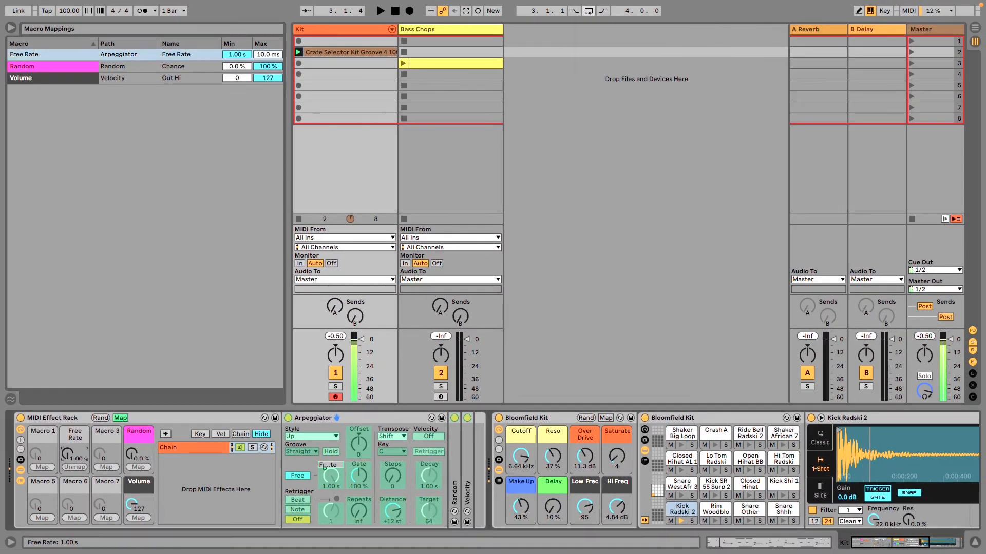
left_click_drag(67, 454, 68, 416)
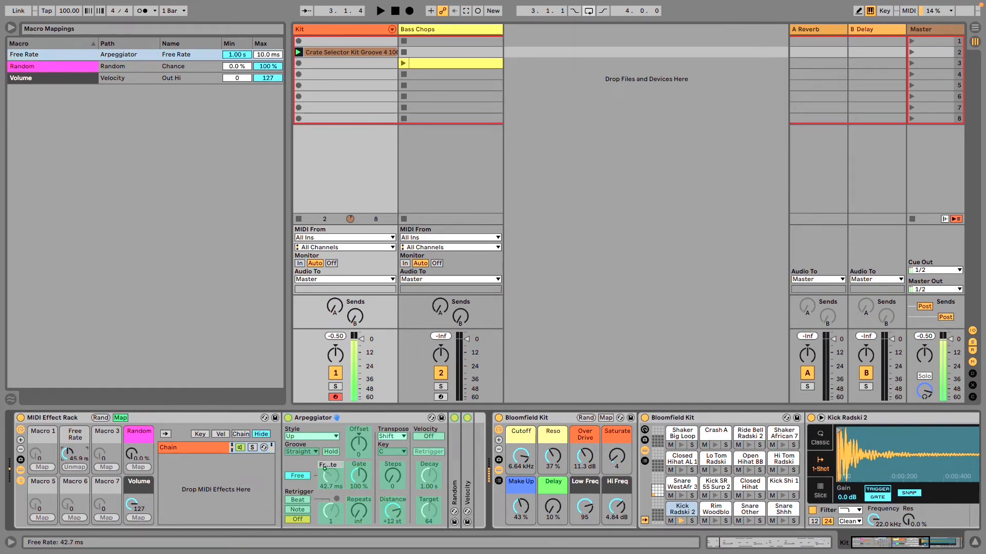
left_click_drag(68, 454, 67, 492)
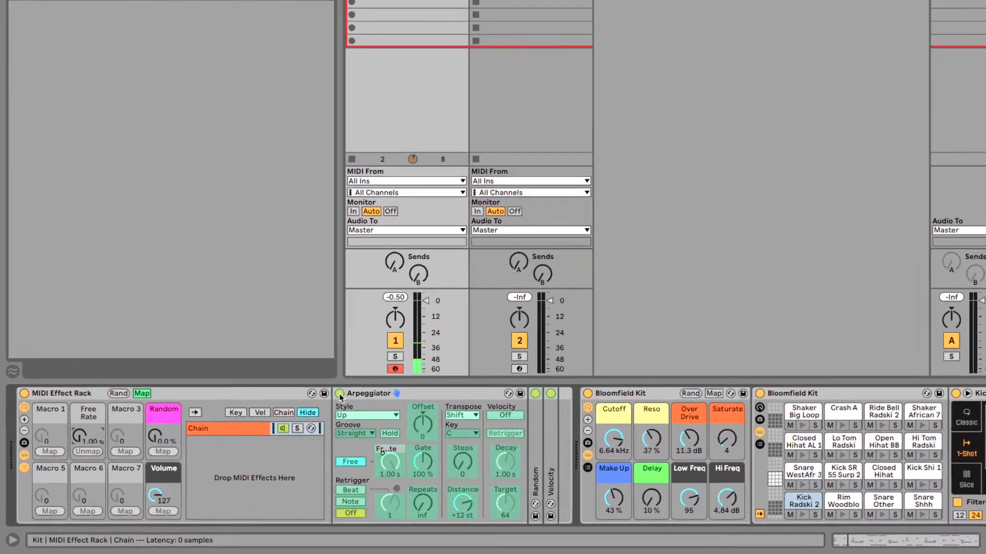
Step: Map the Arpeggiator's Device On switch to the Free Rate macro with a minimum of 1 and leave macro mapping mode
right_click(288, 418)
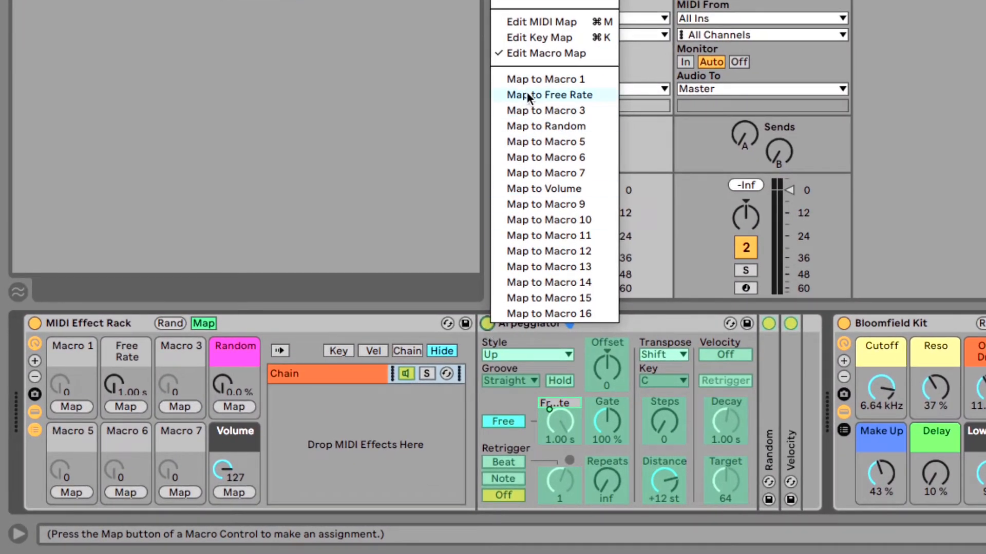
left_click(583, 93)
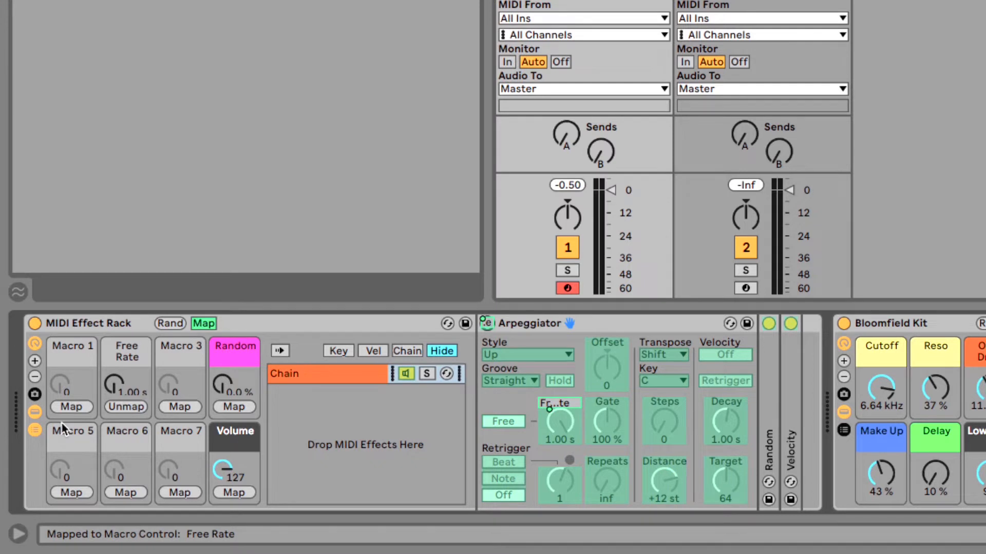
mouse_move(114, 384)
left_mouse_down()
mouse_move(114, 346)
mouse_move(114, 386)
left_mouse_up()
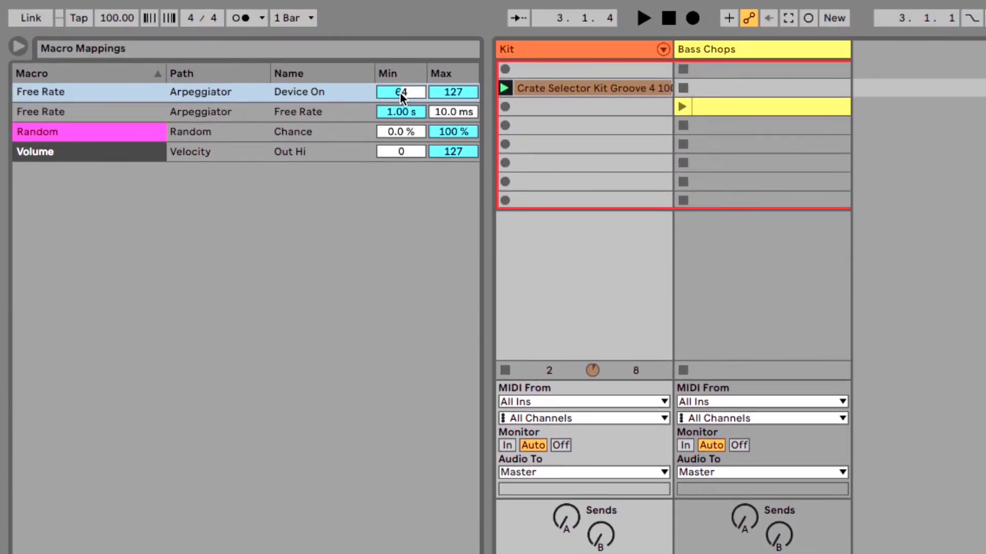
left_click(400, 8)
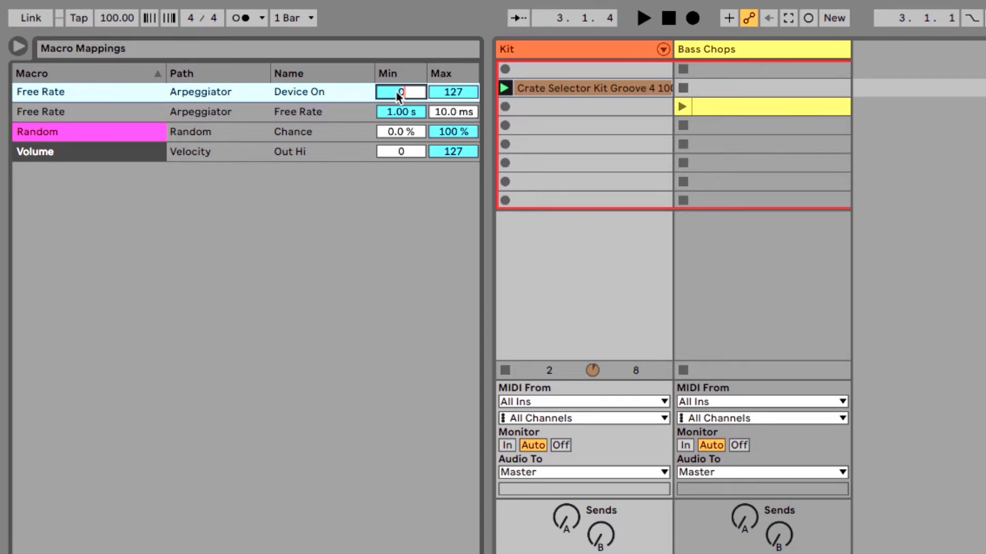
key("Return")
left_click(451, 92)
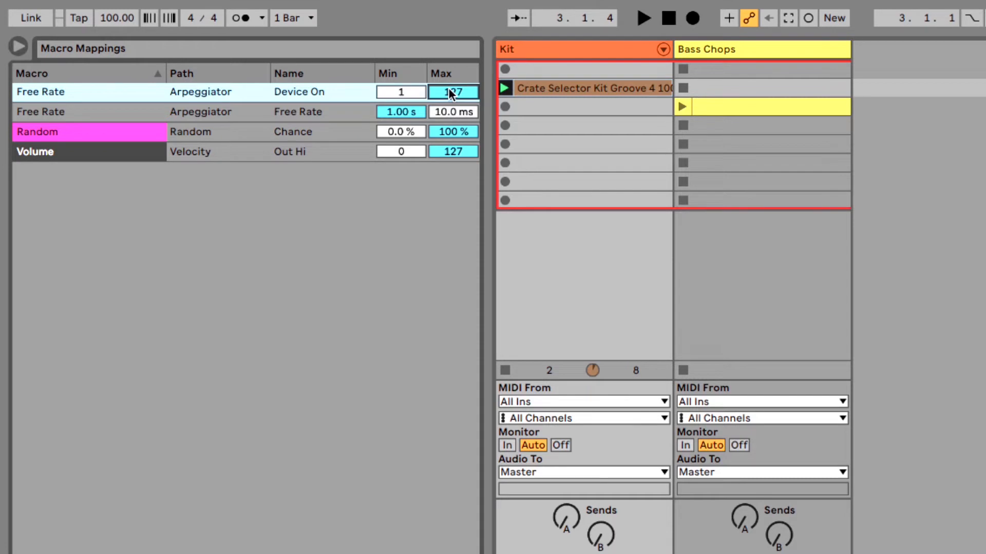
type("0")
left_click(202, 467)
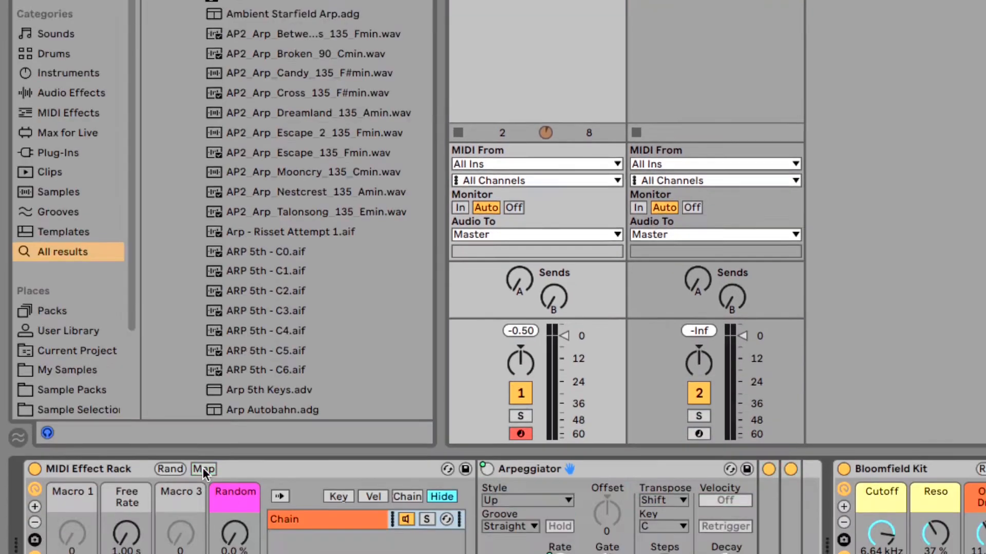
Step: Sweep the Free Rate macro to test how it switches the Arpeggiator on and off
left_click(126, 389)
mouse_move(126, 388)
left_mouse_down()
mouse_move(126, 363)
mouse_move(127, 391)
left_mouse_up()
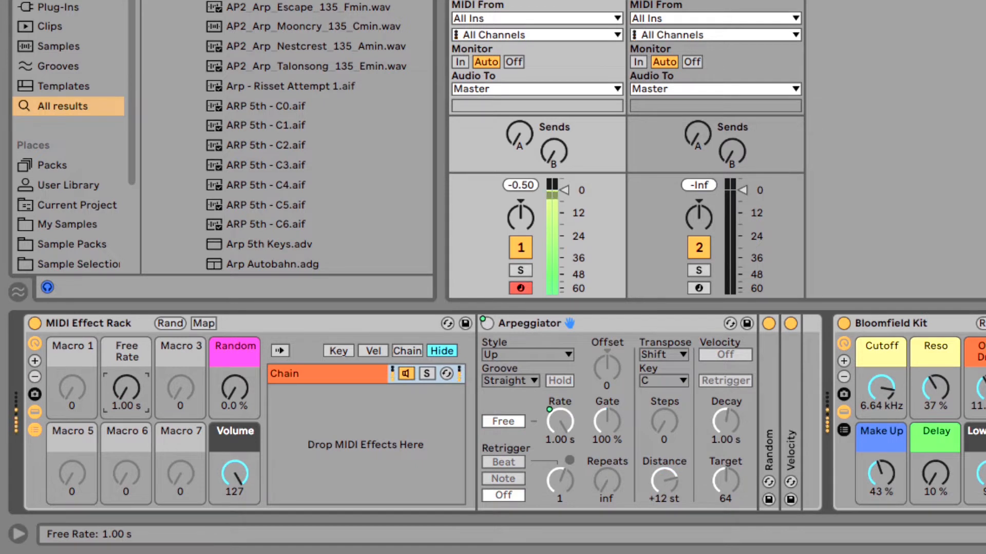
left_click_drag(127, 389, 126, 285)
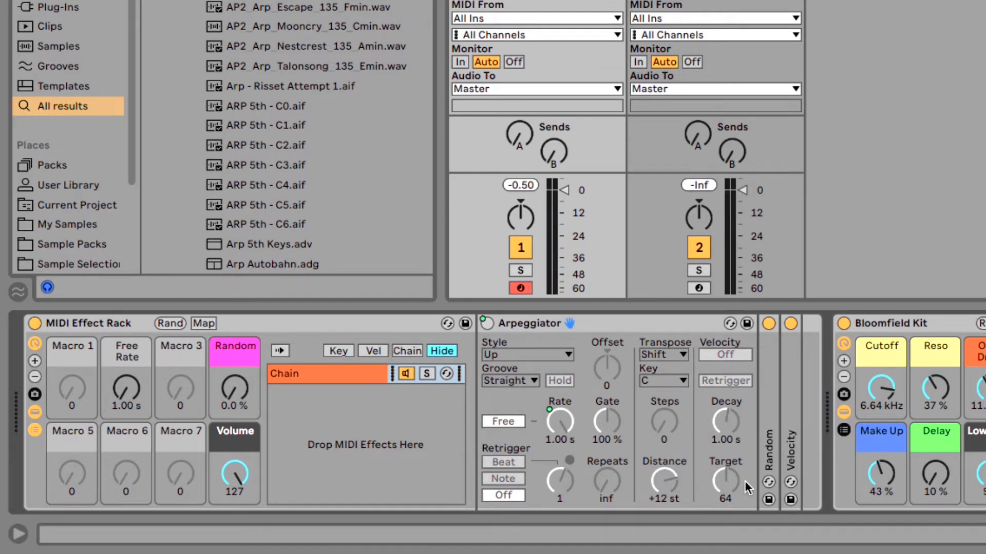
Step: Set the Arpeggiator's velocity Target to 0 and map its Decay to Macro 3
left_click_drag(721, 482, 722, 529)
right_click(725, 417)
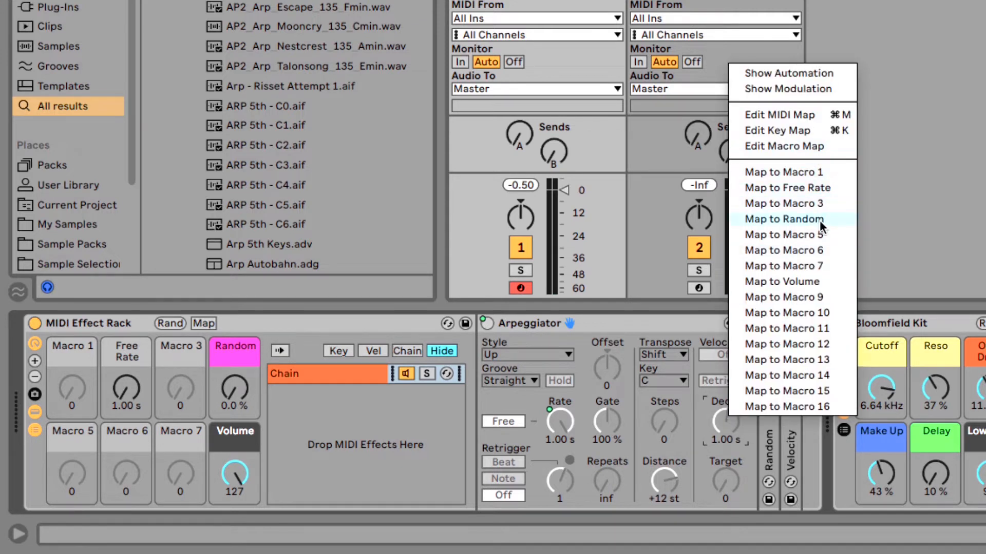
left_click(814, 201)
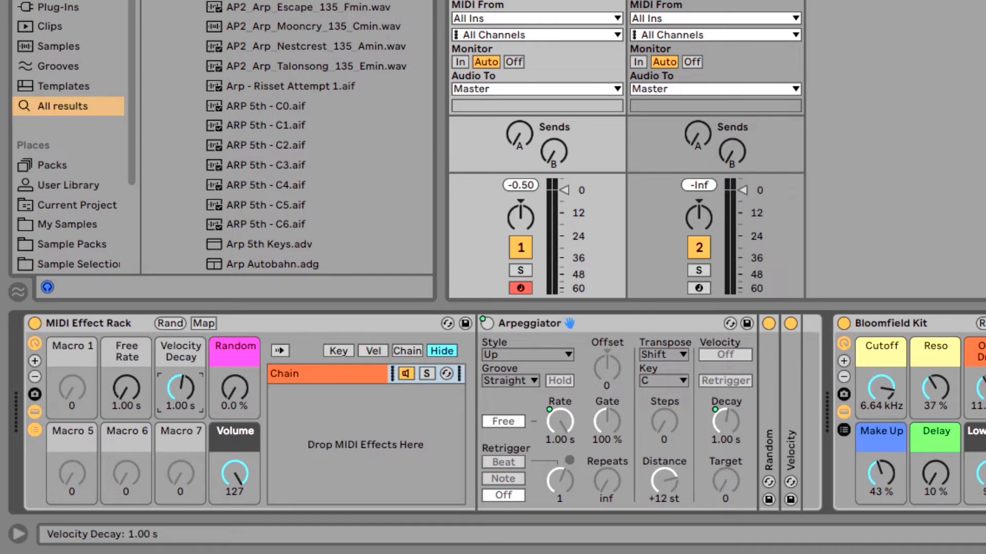
Step: Set the Velocity Decay macro to about 145 ms and the Free Rate macro to about 38.3 ms
left_click_drag(180, 388, 180, 417)
left_click(127, 389)
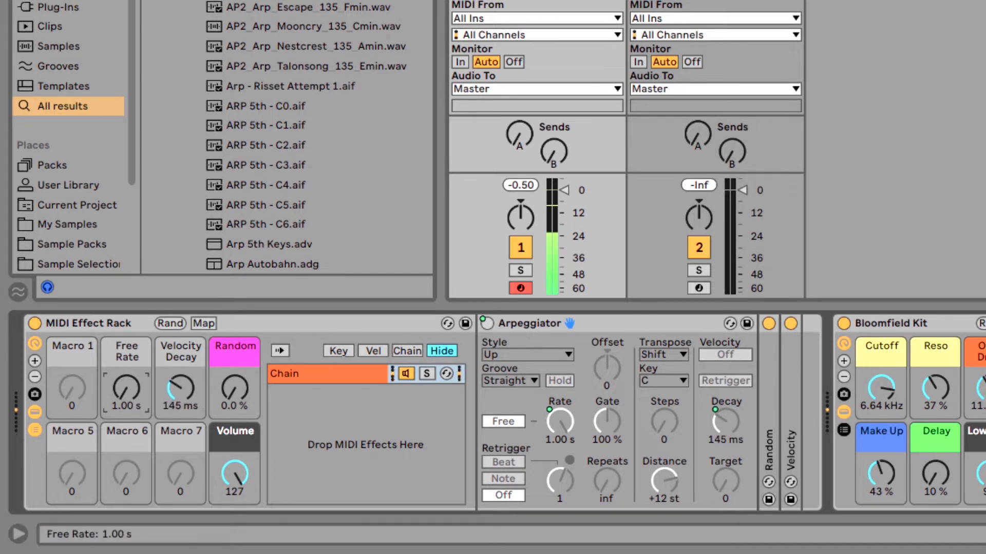
left_click_drag(126, 389, 126, 410)
Step: Turn on the Arpeggiator's Velocity section and set the Velocity Decay macro to about 919 ms
left_click(180, 389)
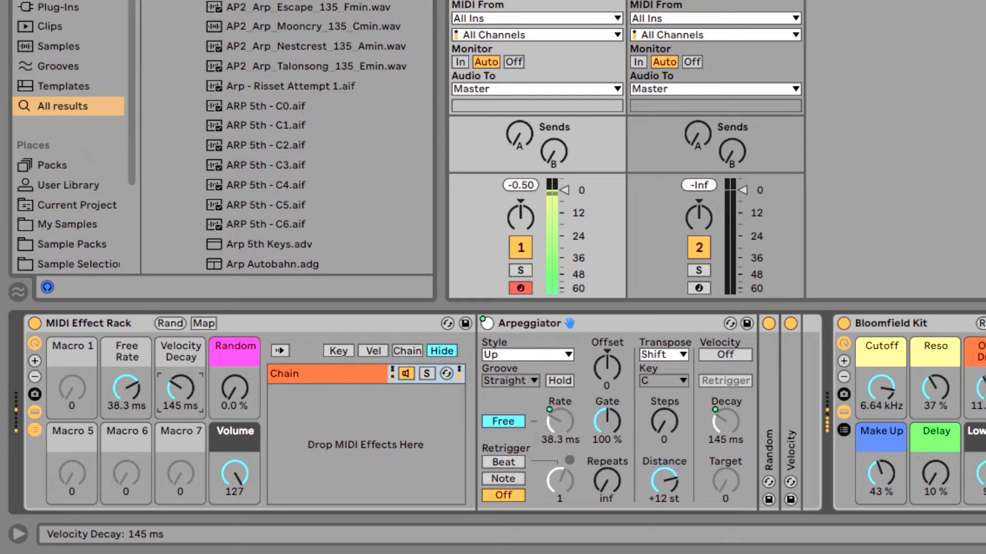
left_click_drag(180, 388, 181, 298)
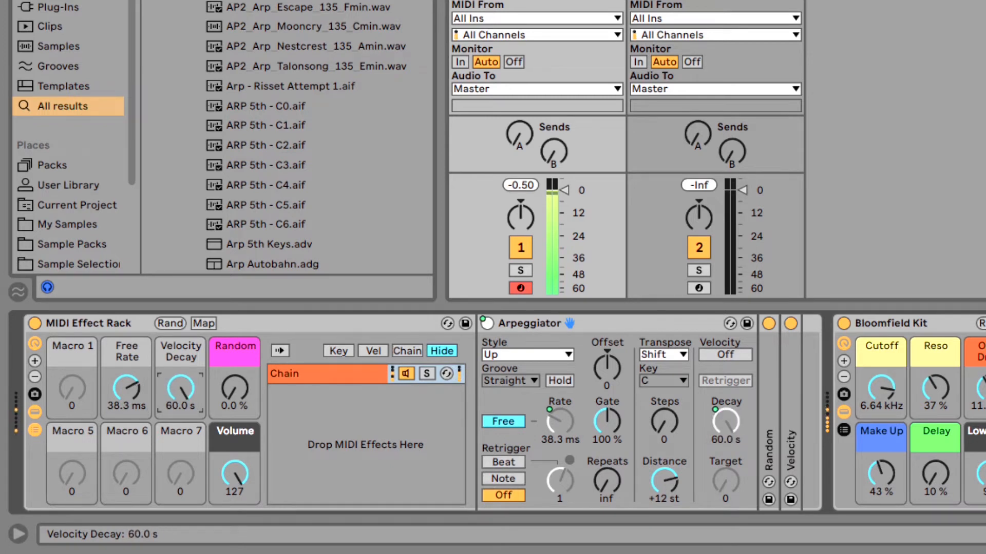
left_click_drag(180, 389, 180, 405)
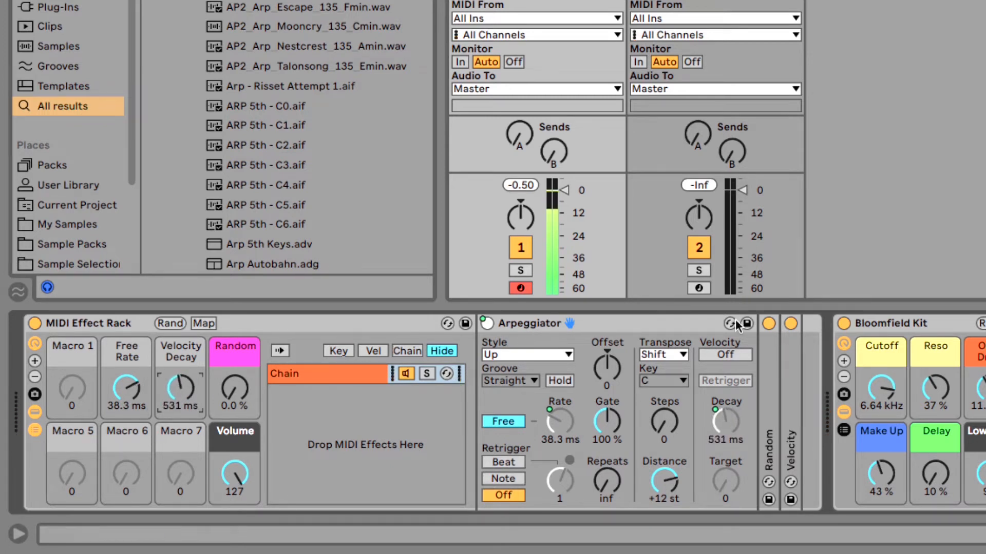
left_click(729, 355)
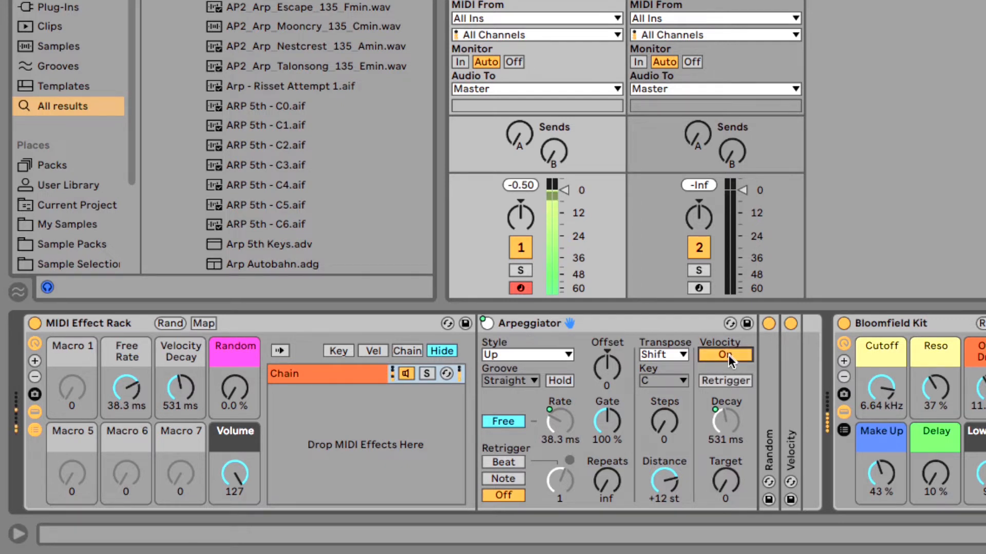
mouse_move(184, 395)
left_mouse_down()
mouse_move(184, 406)
mouse_move(184, 381)
mouse_move(183, 397)
left_mouse_up()
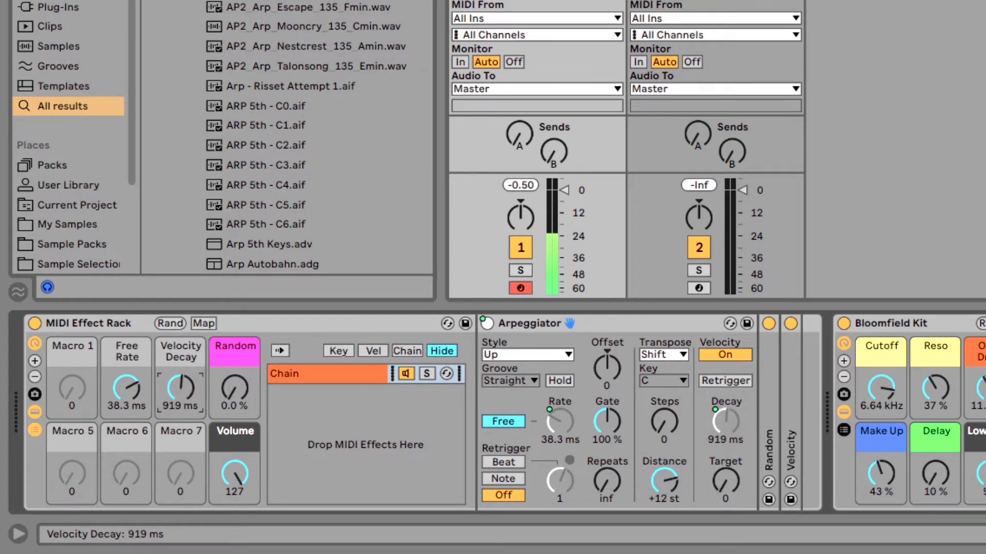
Step: Rename the Velocity Decay macro to "Glitch Decay"
left_click(182, 362)
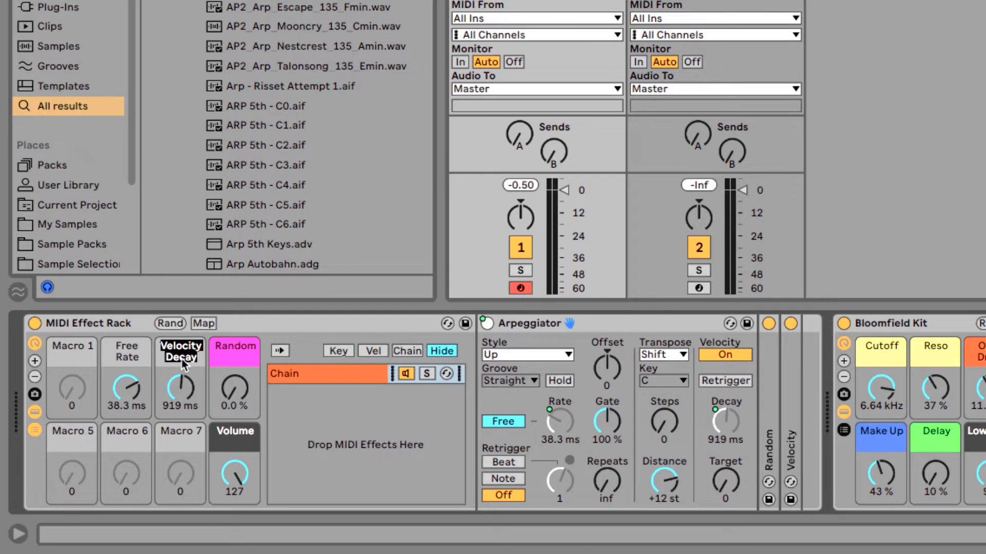
type("GFItcxh")
key("BackSpace")
key("BackSpace")
type("h Dec")
key("Return")
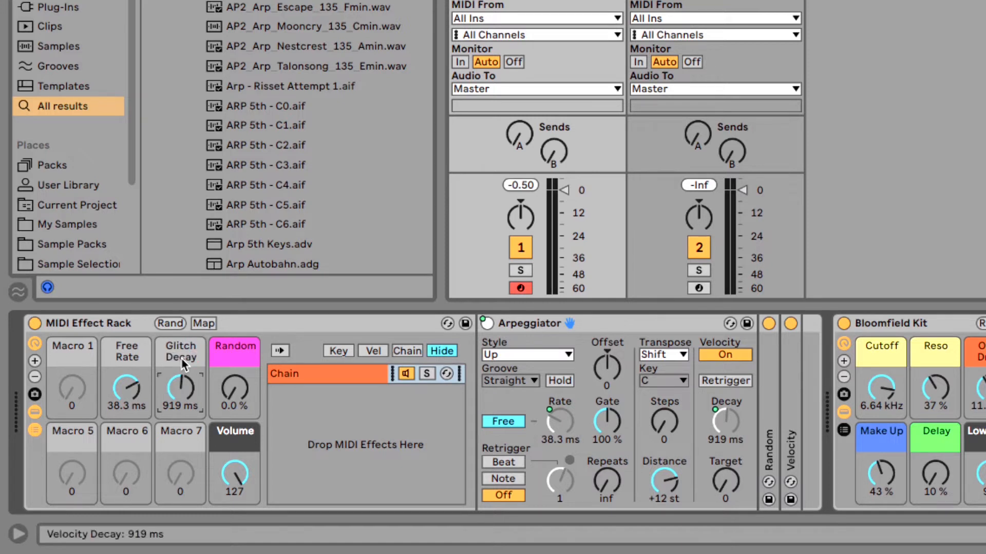
Step: Rename the Free Rate macro to "Glitch"
left_click(119, 354)
key("super+r")
type("Glitch")
Step: Colour the Glitch and Glitch Decay macros yellow
right_click(119, 353)
left_click(189, 290)
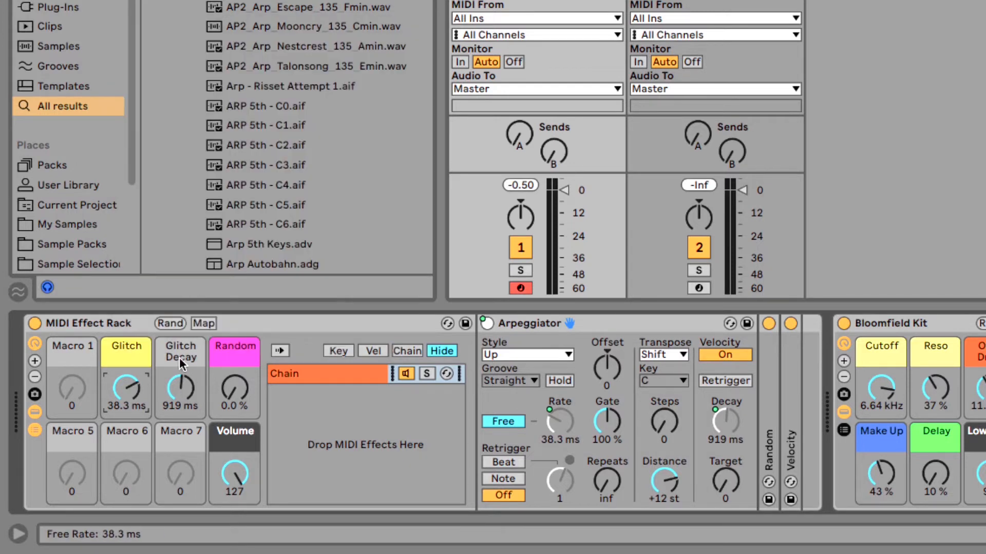
right_click(178, 347)
left_click(250, 285)
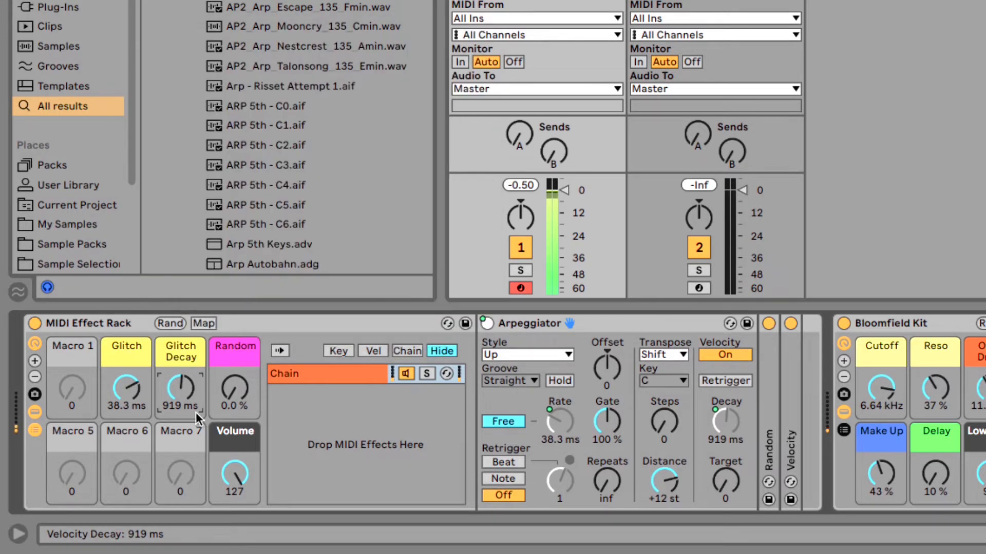
Step: Raise the Glitch Decay macro to about 23.0 s and map the Arpeggiator's Gate to it as well
left_click_drag(180, 388, 180, 349)
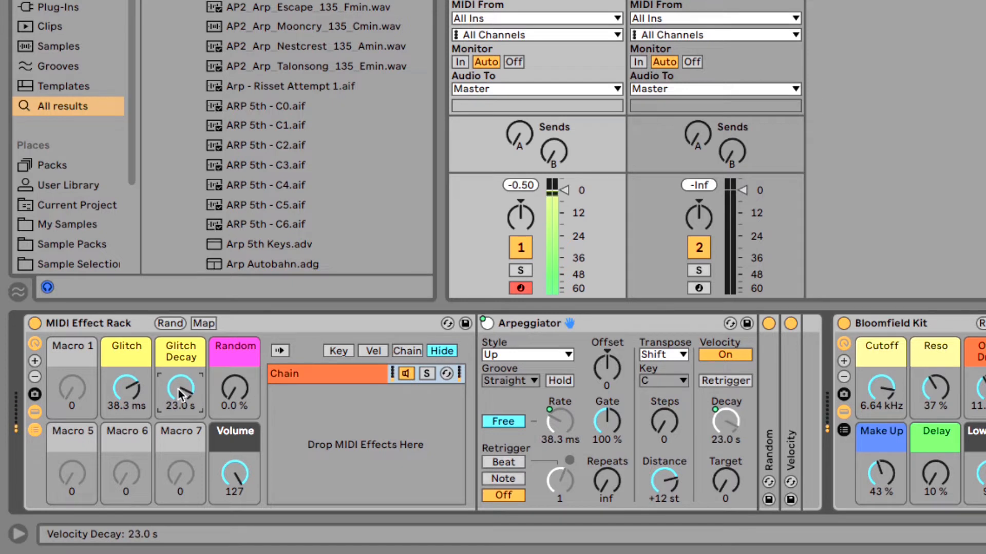
right_click(602, 429)
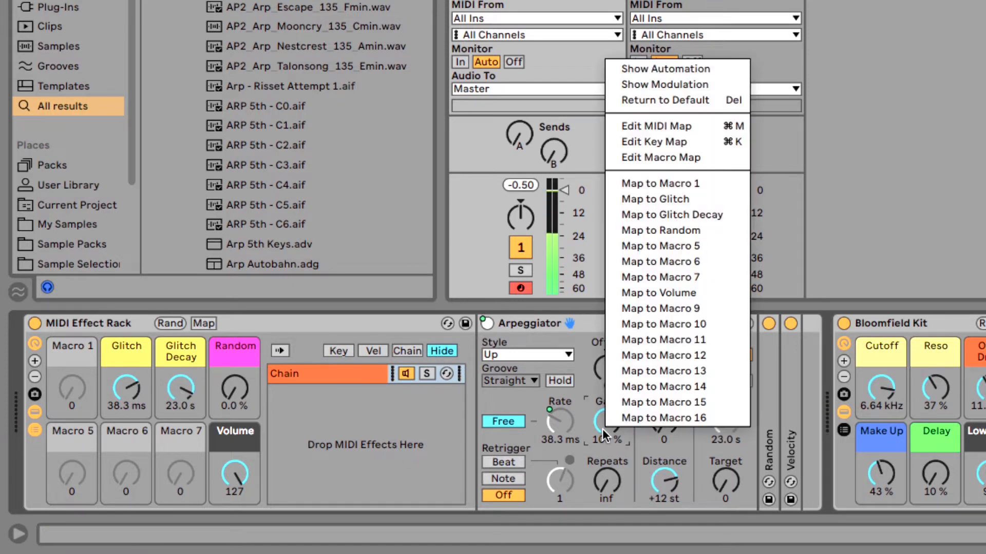
left_click(708, 220)
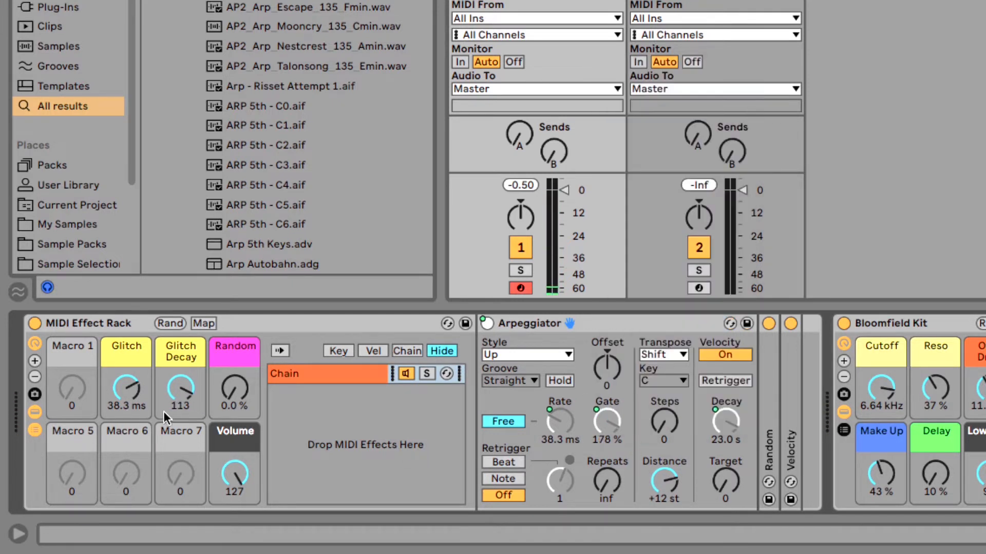
Step: Audition the beat with Glitch Decay lowered to 35 and Glitch at about 24.8 ms
mouse_move(181, 388)
left_mouse_down()
mouse_move(181, 398)
mouse_move(181, 381)
left_mouse_up()
left_click_drag(144, 422, 144, 467)
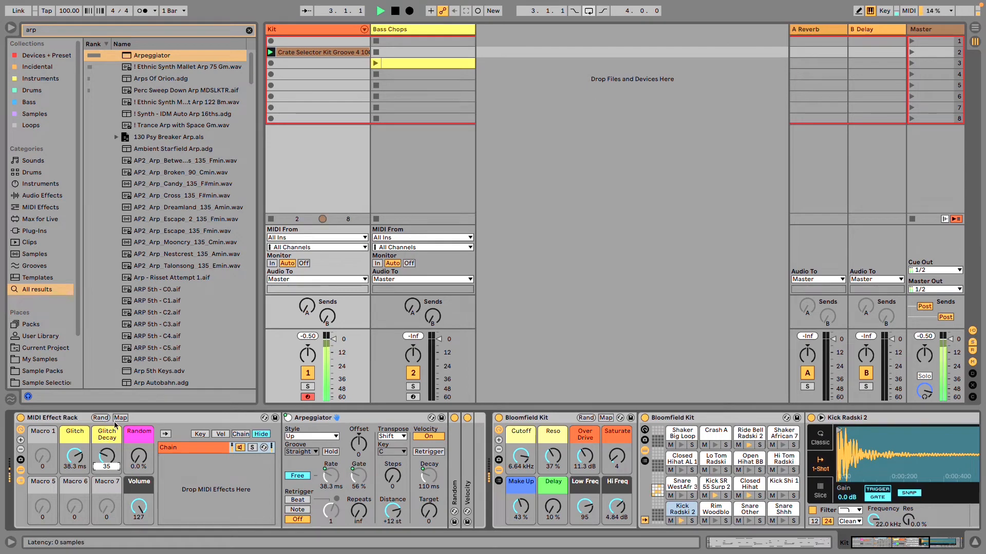
left_click_drag(75, 455, 74, 450)
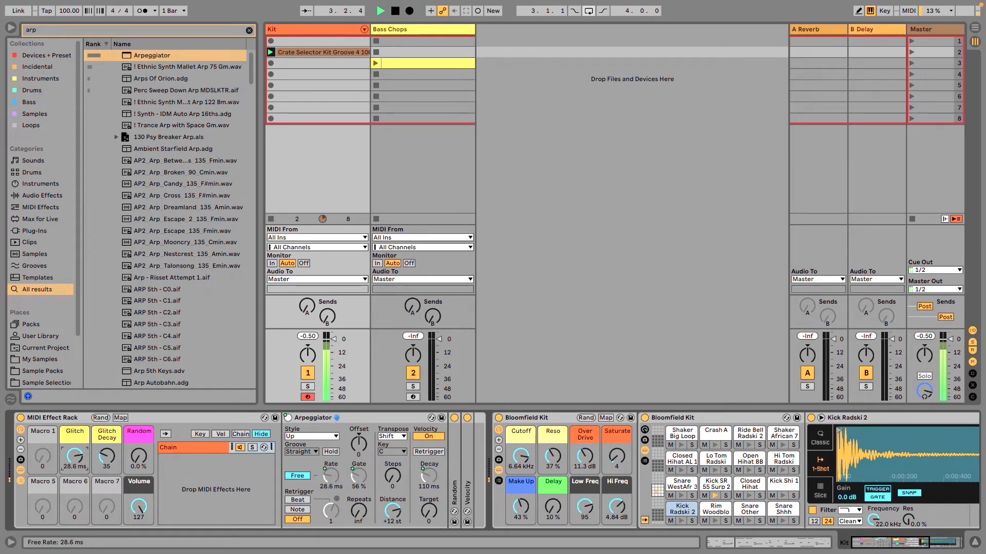
Step: Invert the range of the Arpeggiator Gate's mapping to the Glitch Decay macro
left_click(120, 418)
right_click(182, 78)
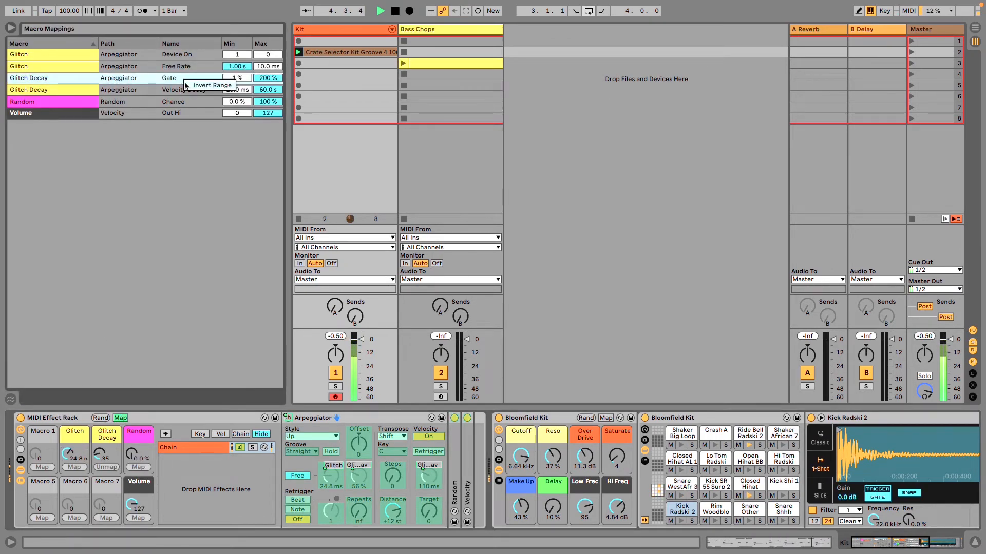
left_click(210, 87)
left_click(120, 417)
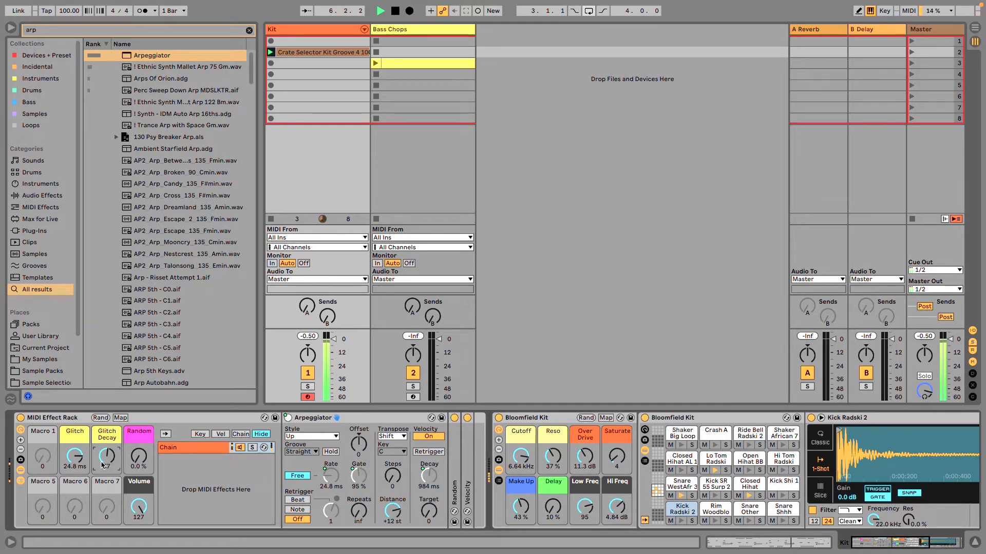
Step: Stop playback and leave the Glitch macro at 1.00 s and Glitch Decay at 68
left_click_drag(75, 457, 49, 549)
key("space")
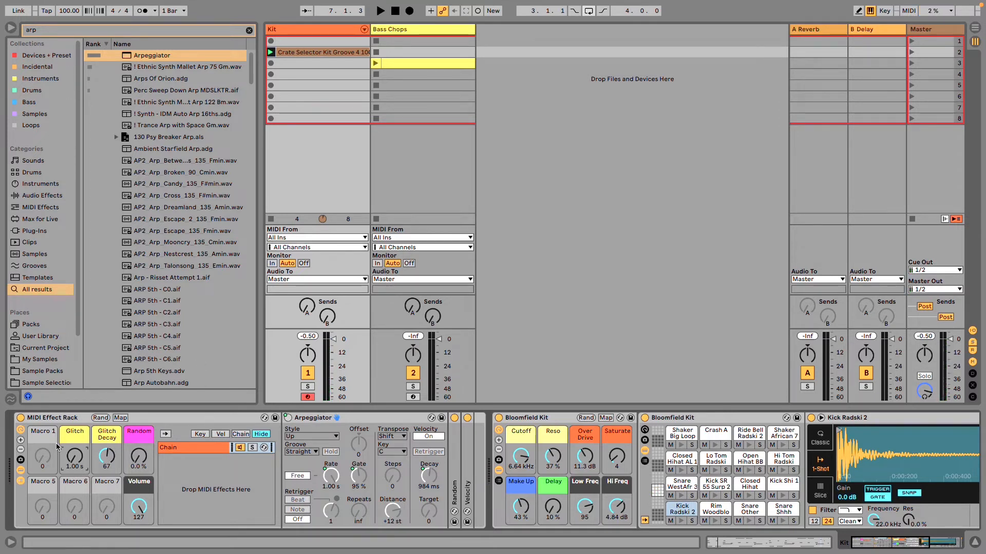
left_click_drag(107, 456, 107, 453)
Step: Search the browser for "note" and add the Note Length device ahead of the Arpeggiator in the rack
left_click(139, 443)
key("super+f")
key("BackSpace")
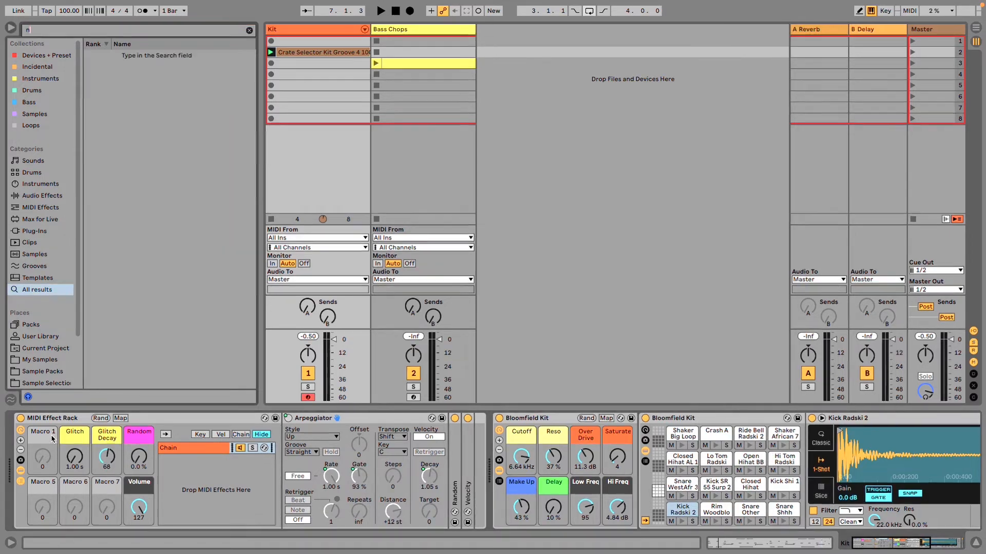
type("note")
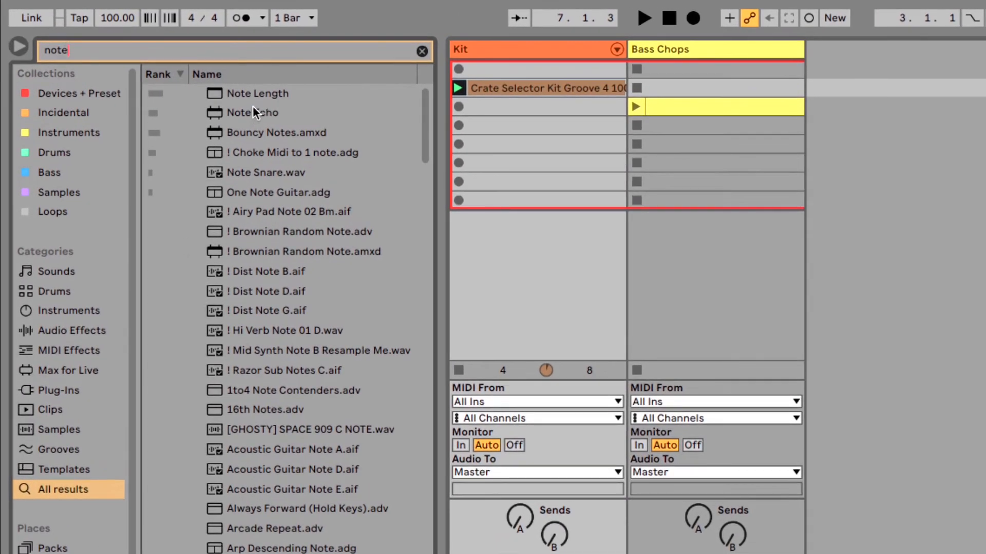
double_click(257, 93)
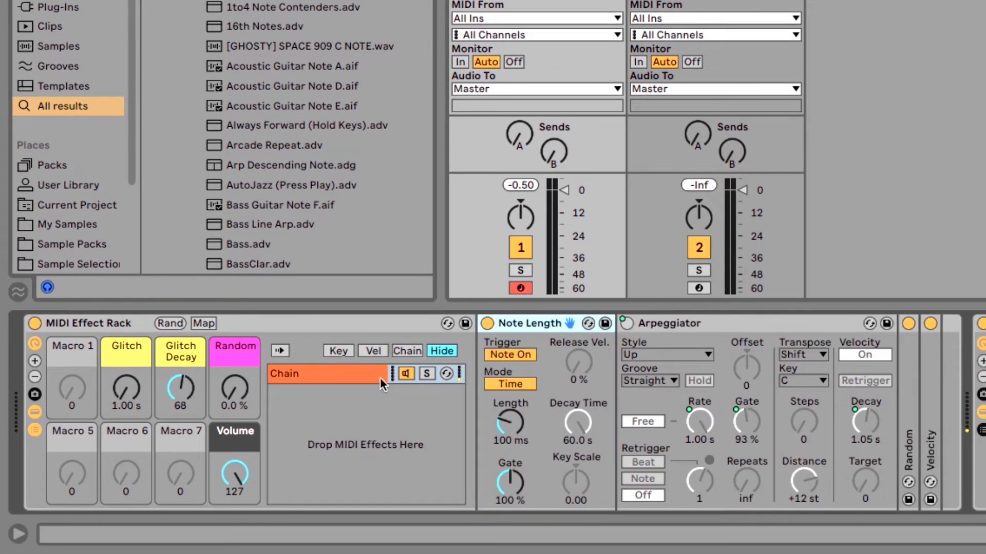
Step: Map Note Length's Length to Macro 1, try short and long values during playback and set it to about 9.44 s
right_click(506, 429)
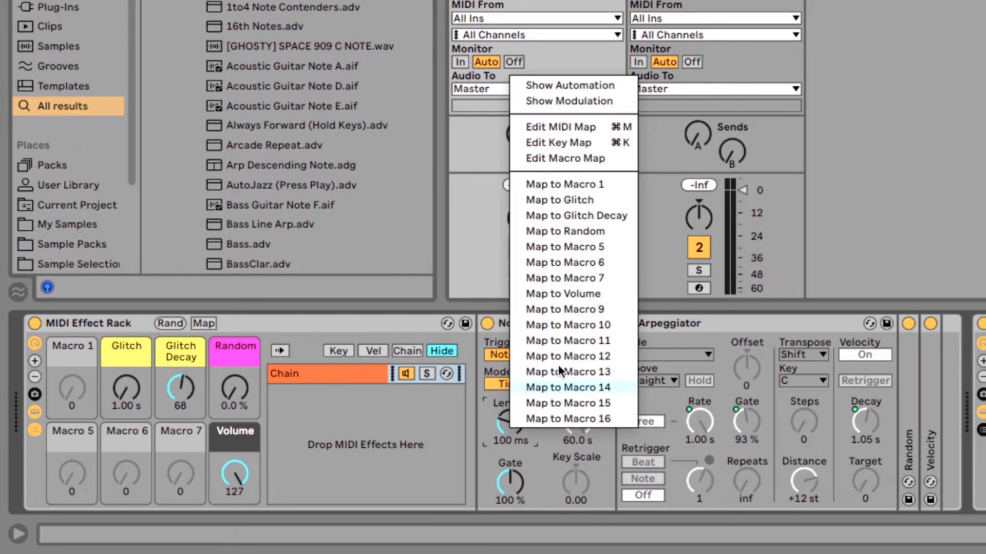
left_click(564, 186)
left_click_drag(59, 407, 59, 354)
left_click_drag(66, 396, 66, 436)
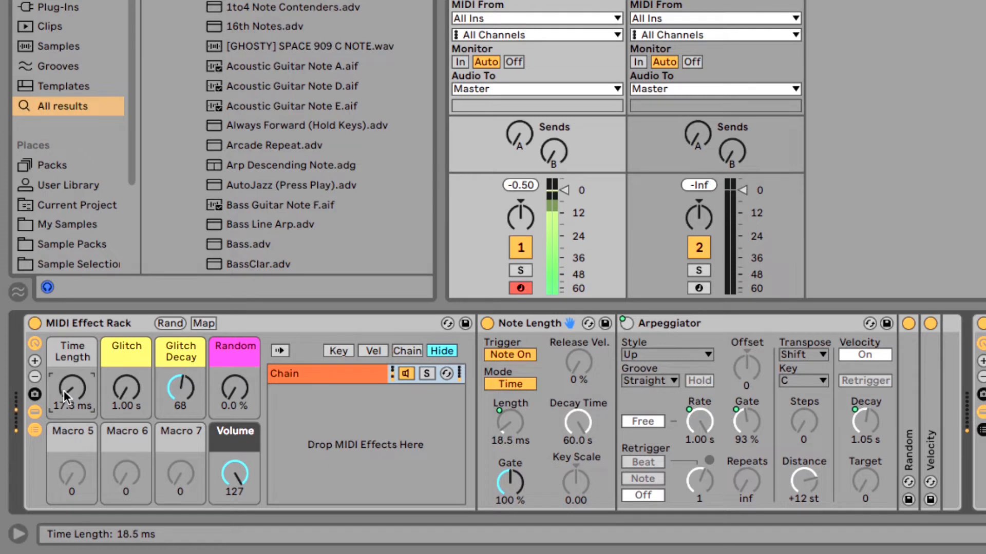
left_click_drag(65, 396, 74, 367)
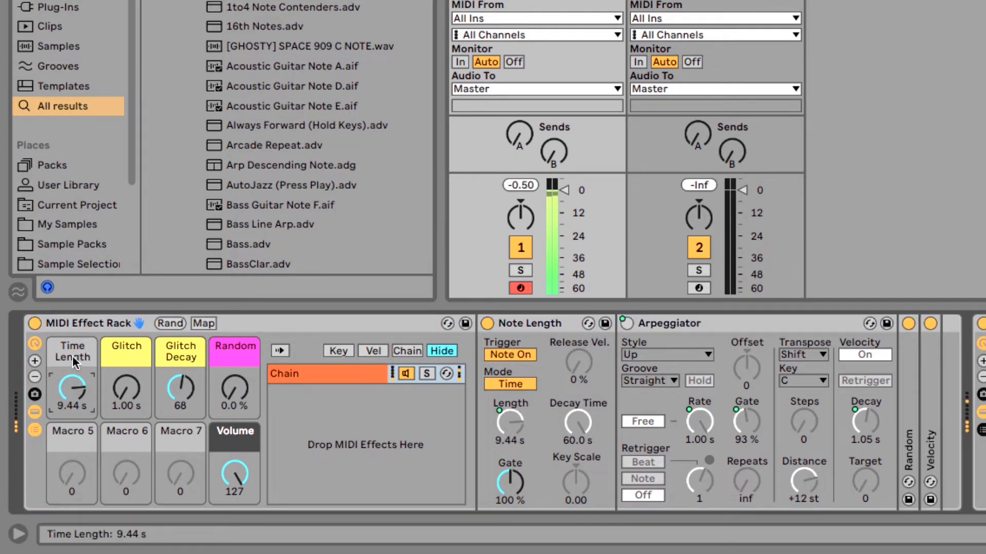
Step: Rename the Time Length macro to "Note Length" and colour it blue
key("ctrl+r")
type("Note Leng")
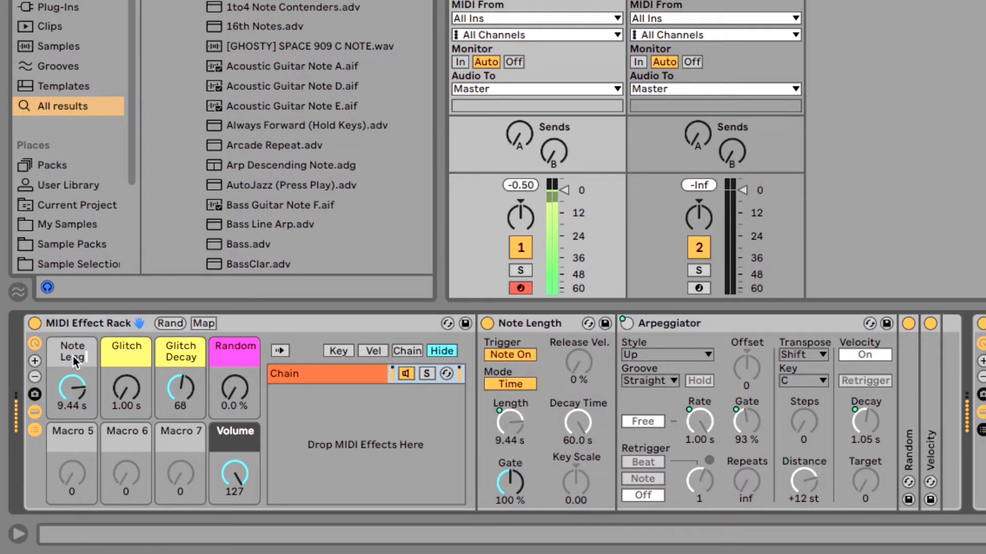
type("th")
key("Return")
right_click(76, 356)
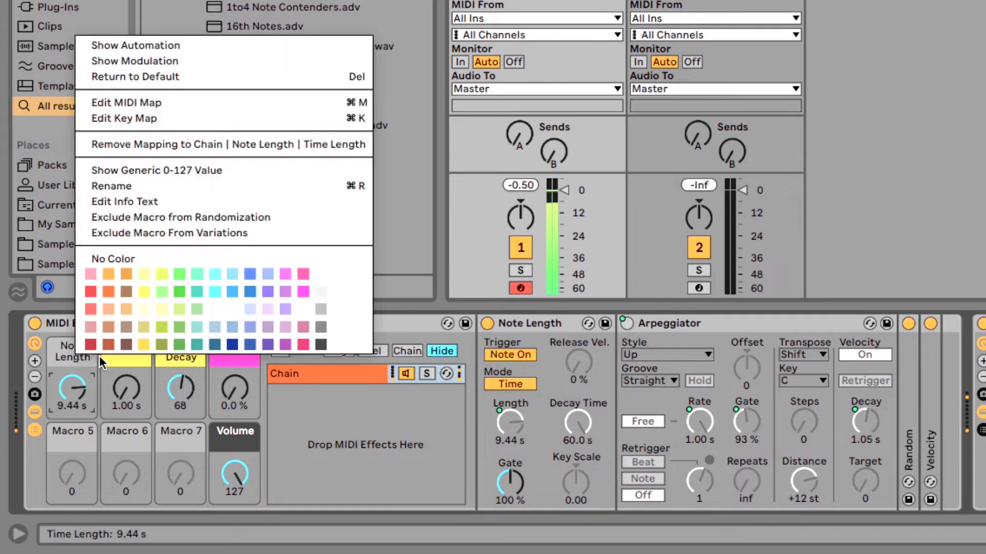
left_click(251, 292)
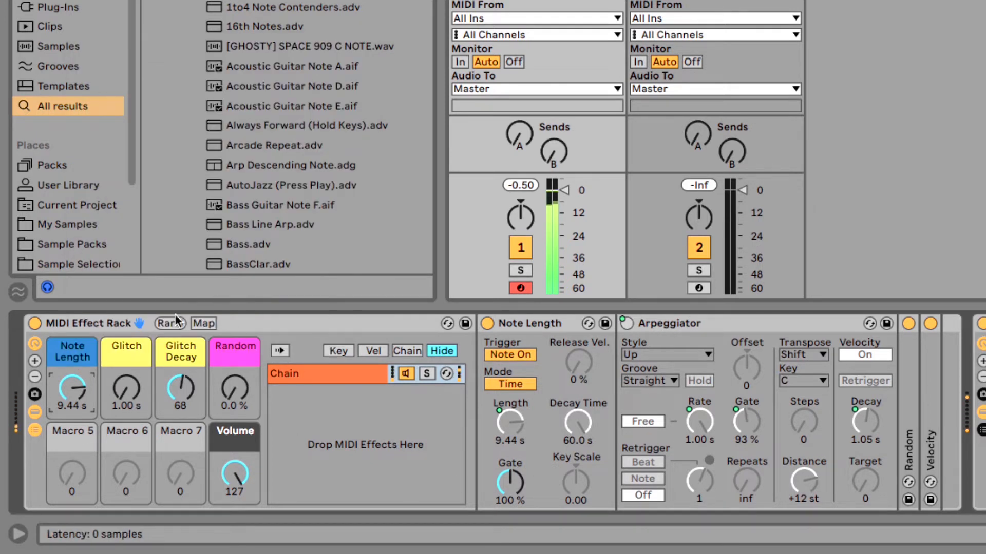
Step: Set the Glitch macro to about 49.3 ms and Glitch Decay to 70
mouse_move(125, 390)
left_mouse_down()
mouse_move(125, 377)
mouse_move(125, 405)
mouse_move(135, 398)
left_mouse_up()
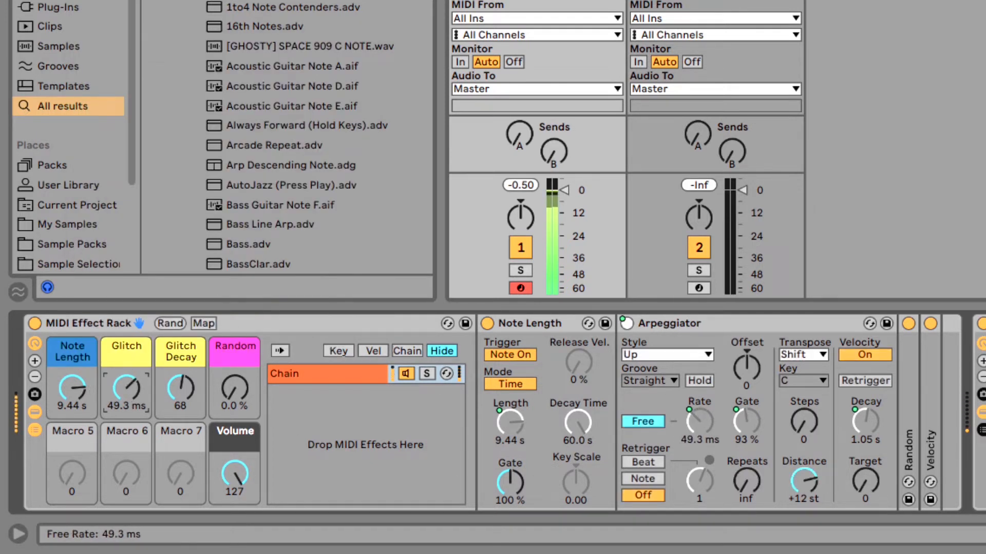
left_click(178, 406)
type("20")
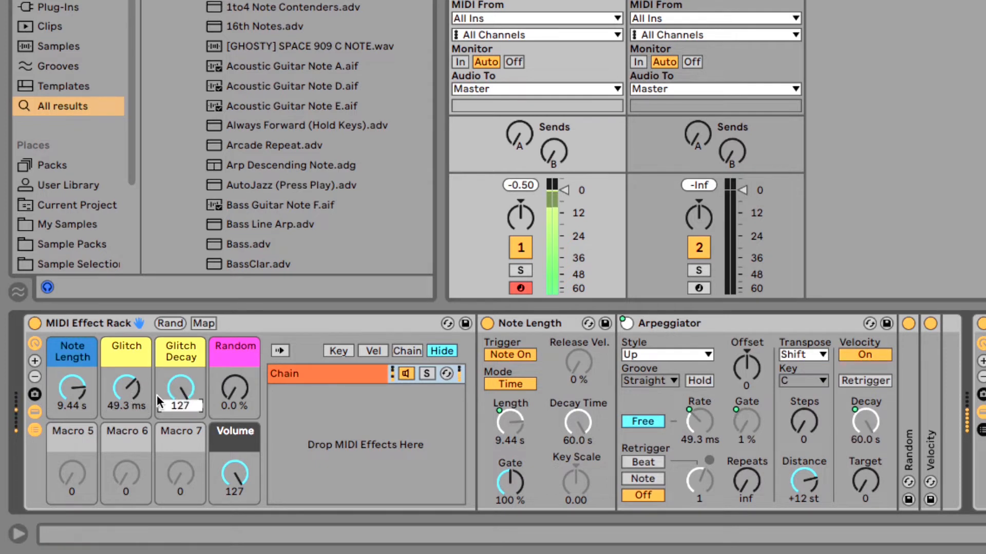
key("Return")
left_click_drag(180, 389, 180, 354)
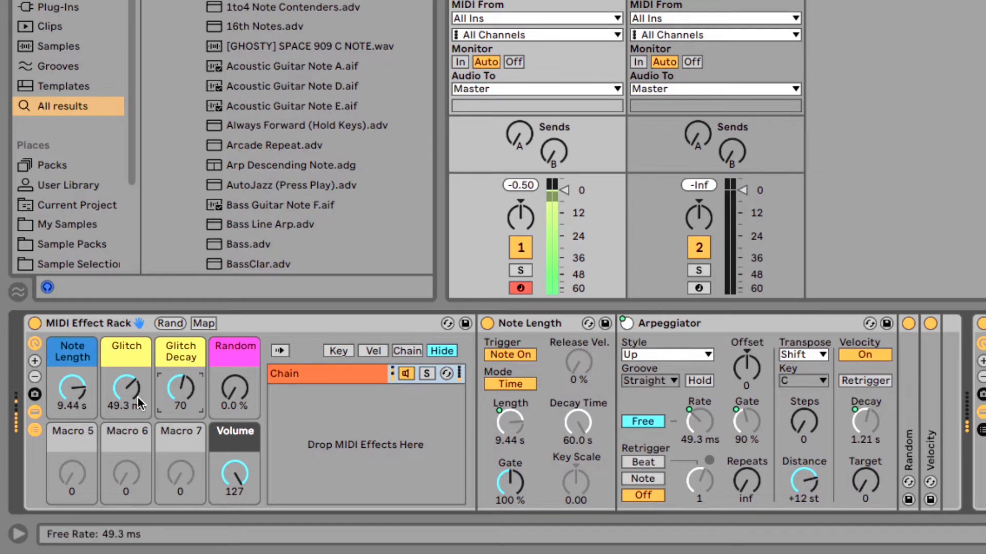
Step: Audition extreme macro settings with Glitch at 10.0 ms, Random at 100 % and Note Length at about 20.1 s
left_click_drag(135, 397, 135, 356)
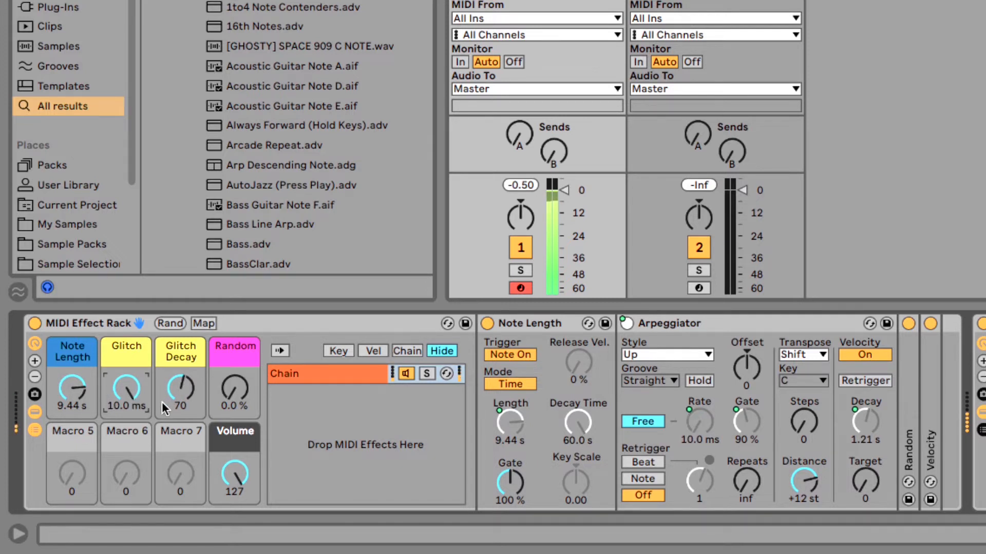
left_click_drag(235, 389, 234, 349)
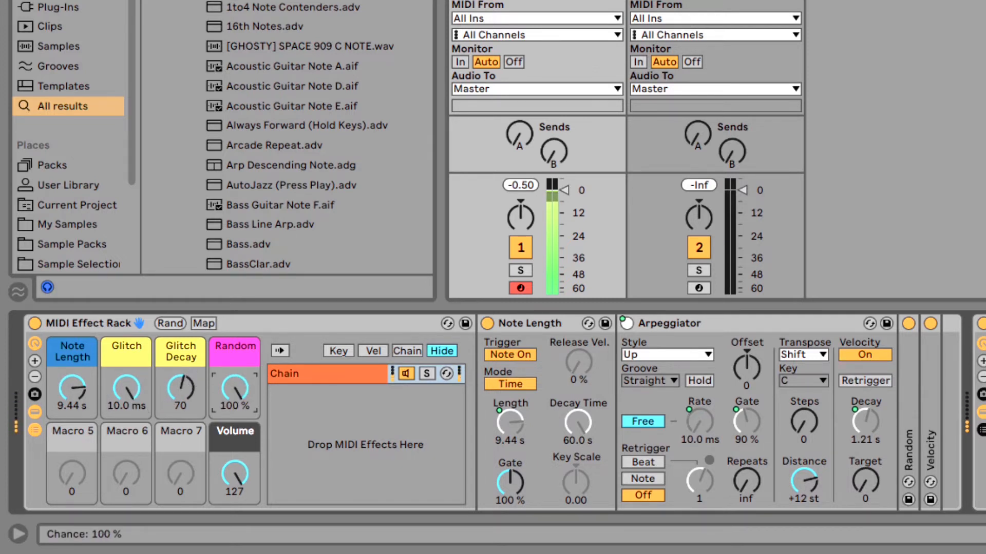
left_click_drag(72, 388, 71, 377)
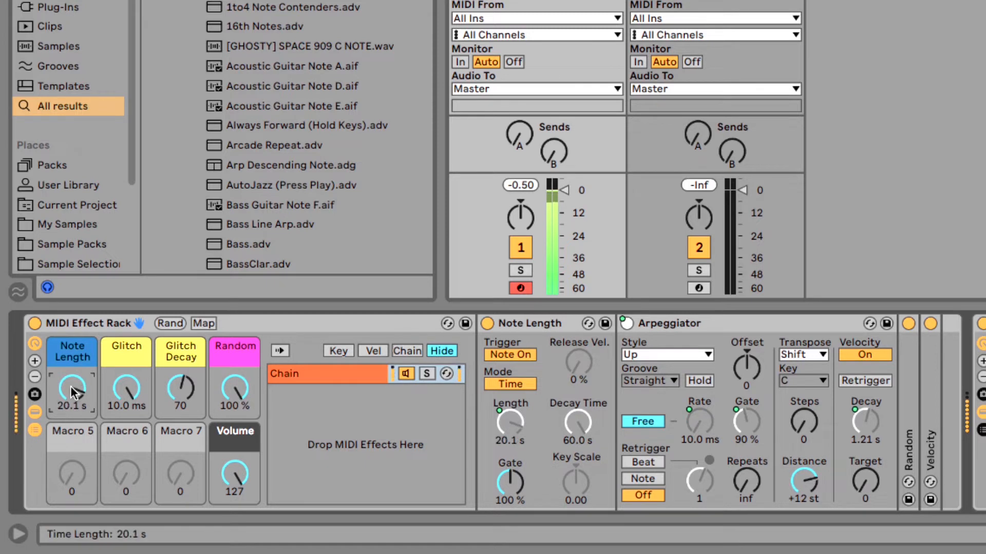
Step: Set the Glitch macro to 1.00 s, Random to 0.0 % and Note Length to about 2.24 s
left_click_drag(131, 392, 131, 346)
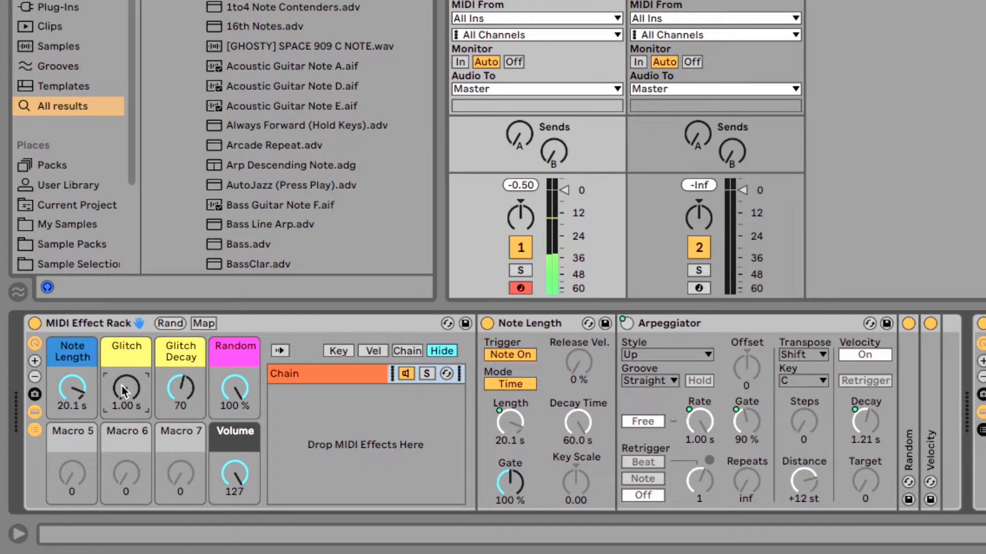
left_click_drag(68, 399, 68, 455)
left_click_drag(234, 389, 235, 442)
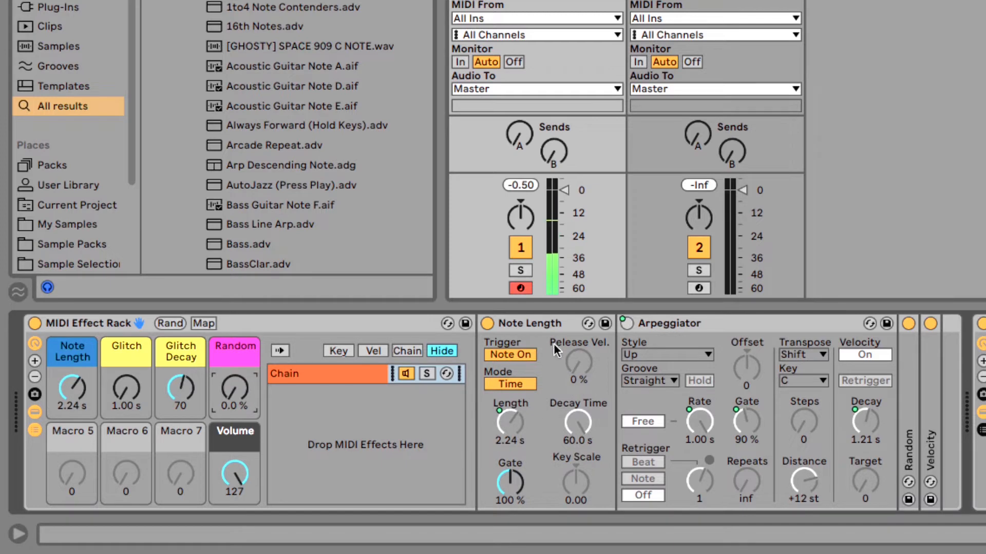
Step: Collapse the Note Length and Arpeggiator devices in the rack
left_click(543, 324)
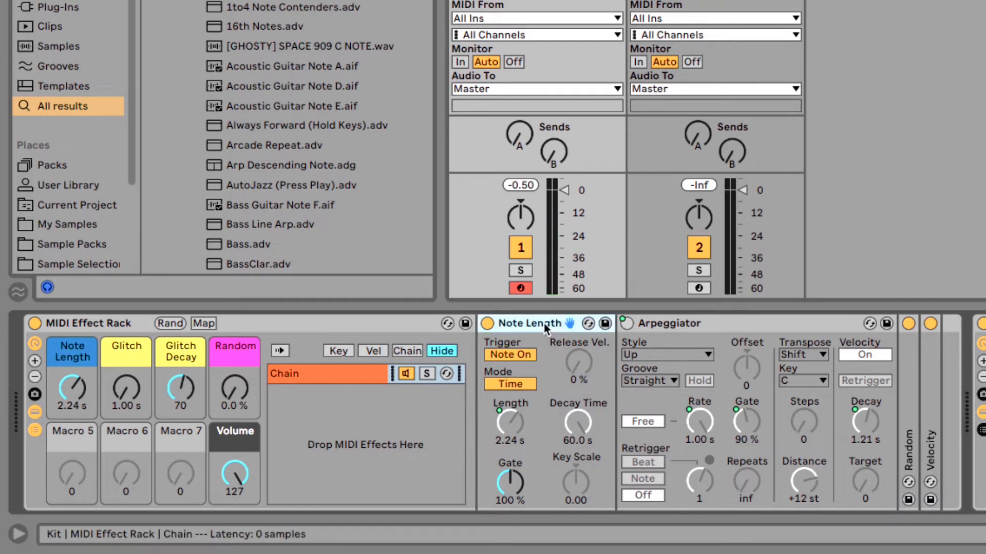
double_click(546, 326)
double_click(538, 325)
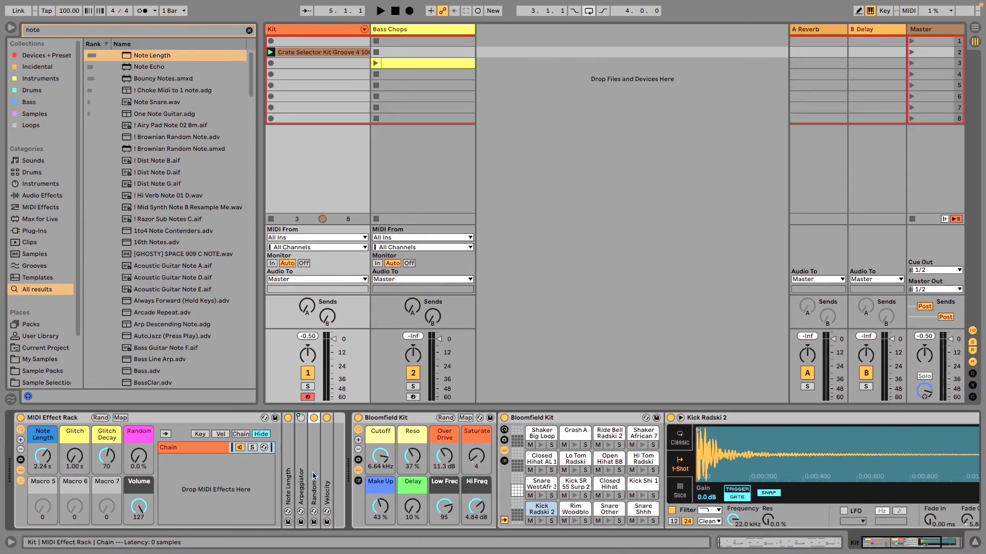
Step: Search the browser for "midi" and insert a nested MIDI Effect Rack between the Arpeggiator and Random devices
key("ctrl+f")
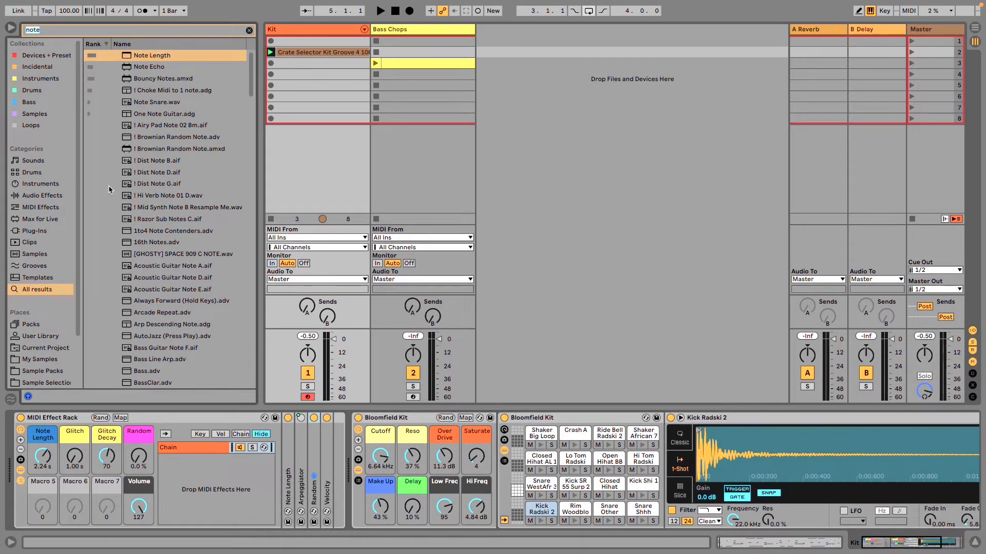
type("midi")
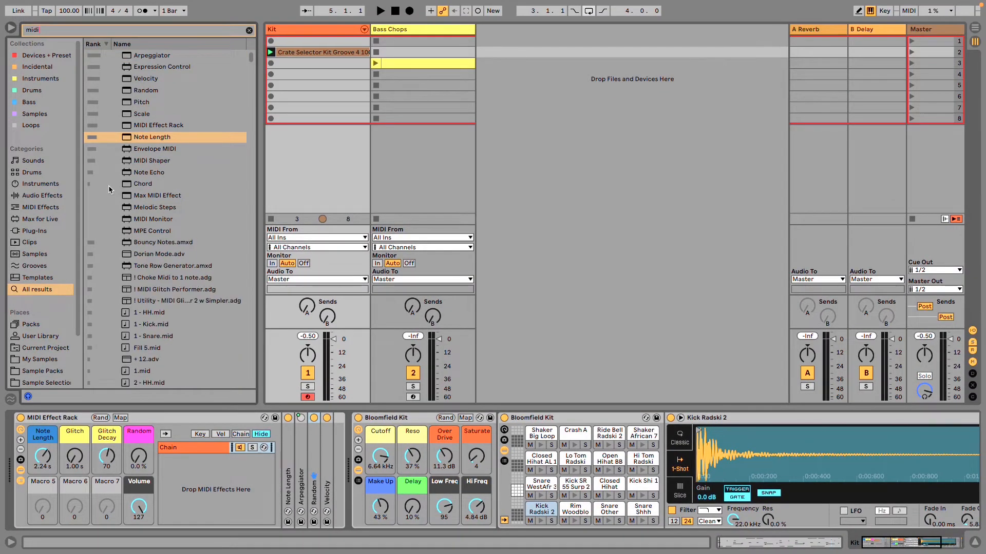
left_click_drag(145, 126, 319, 463)
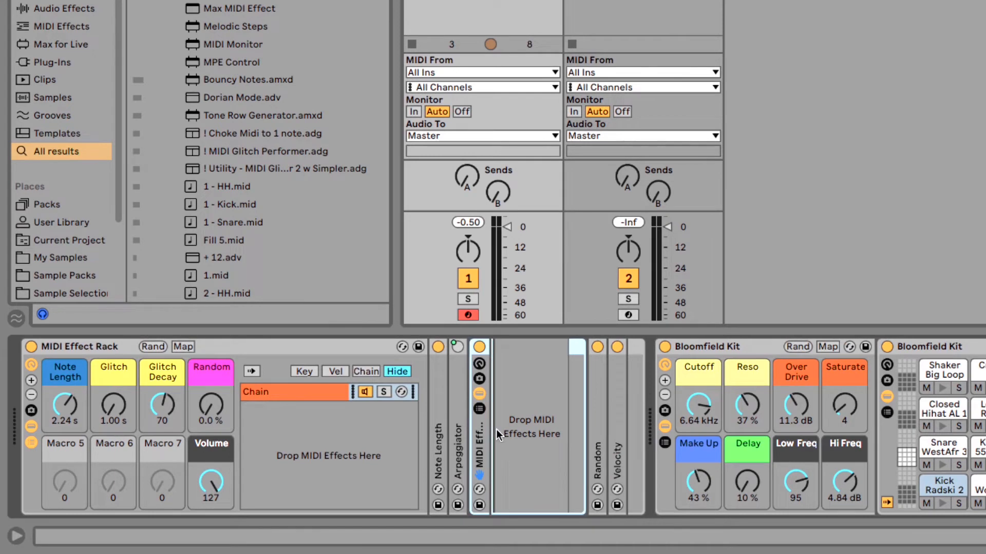
Step: Unfold the nested MIDI Effect Rack and create an empty chain in it
left_click(479, 409)
right_click(523, 419)
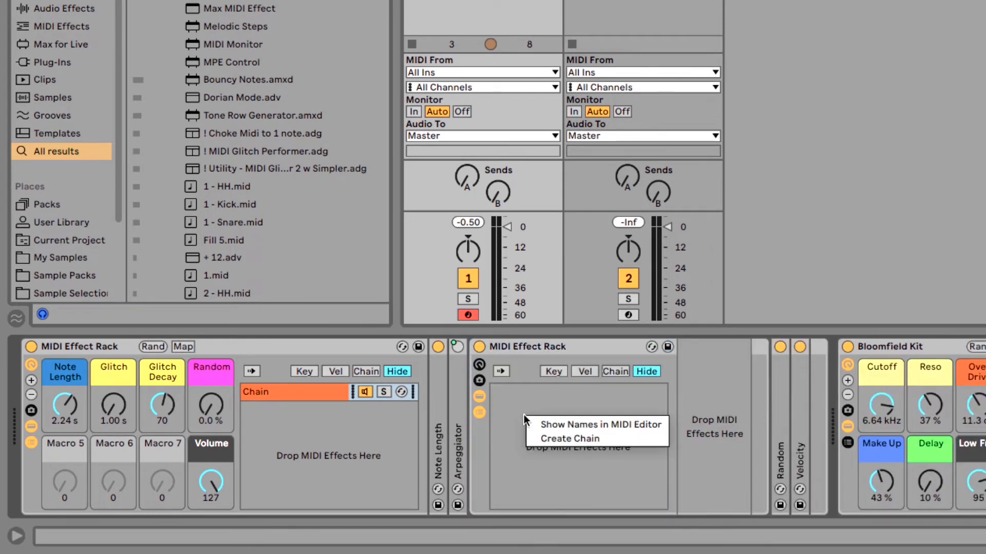
left_click(553, 437)
Step: Limit the nested rack chain's key zone to the drum notes from C1 to about E1
left_click(553, 371)
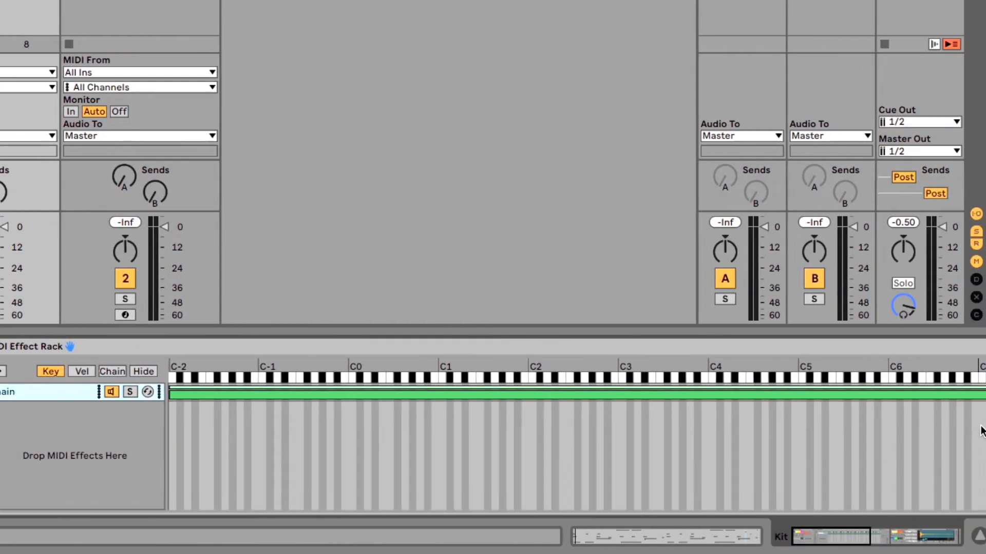
left_click_drag(983, 395, 461, 373)
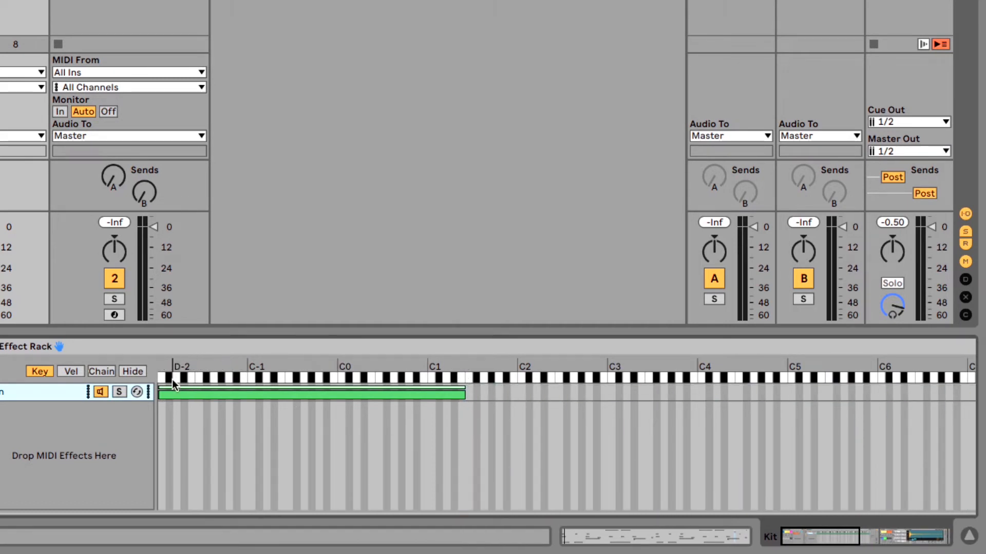
left_click_drag(161, 392, 433, 393)
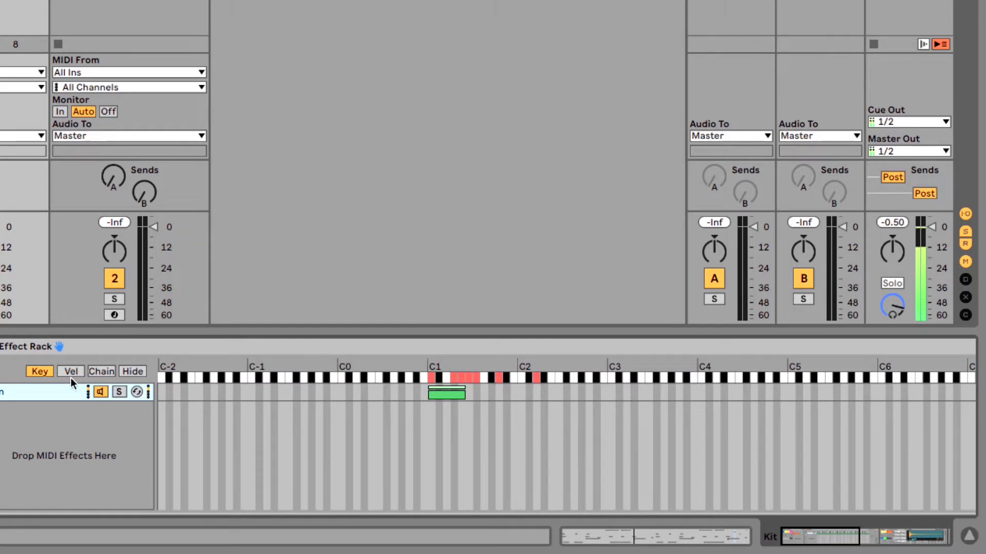
left_click(132, 371)
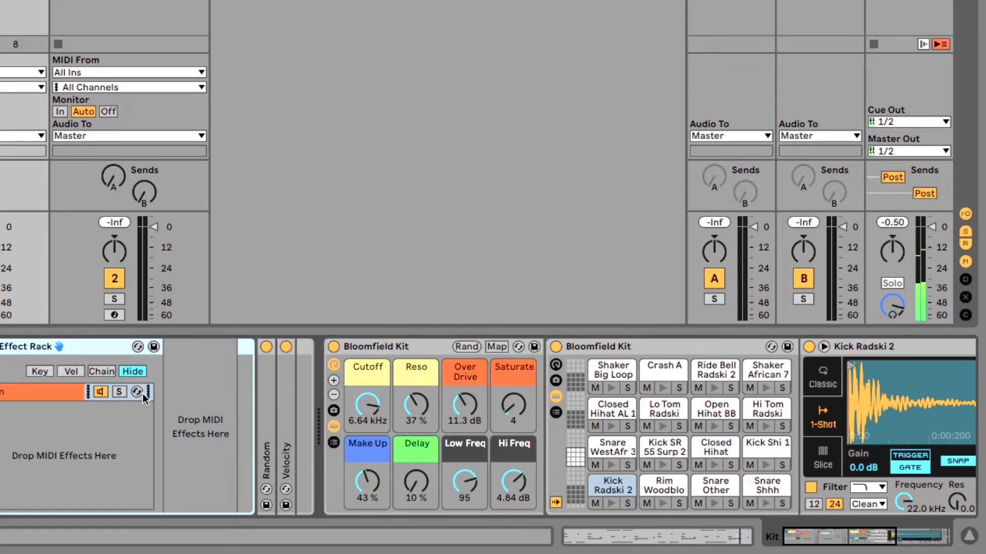
left_click(47, 375)
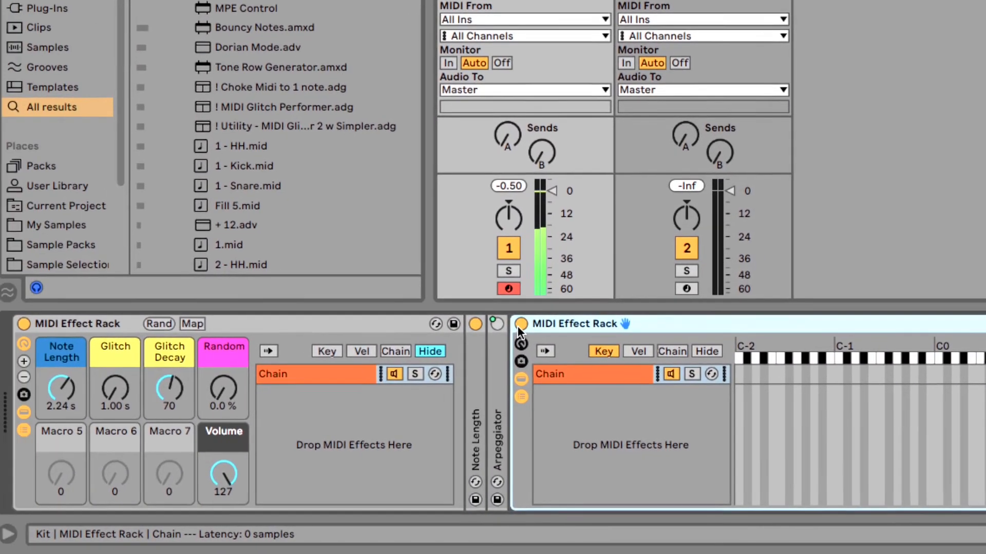
Step: Map the nested rack's on/off switch to Macro 5, name the macro KS Solo, colour it green and turn it down to 0
right_click(519, 331)
left_click(605, 143)
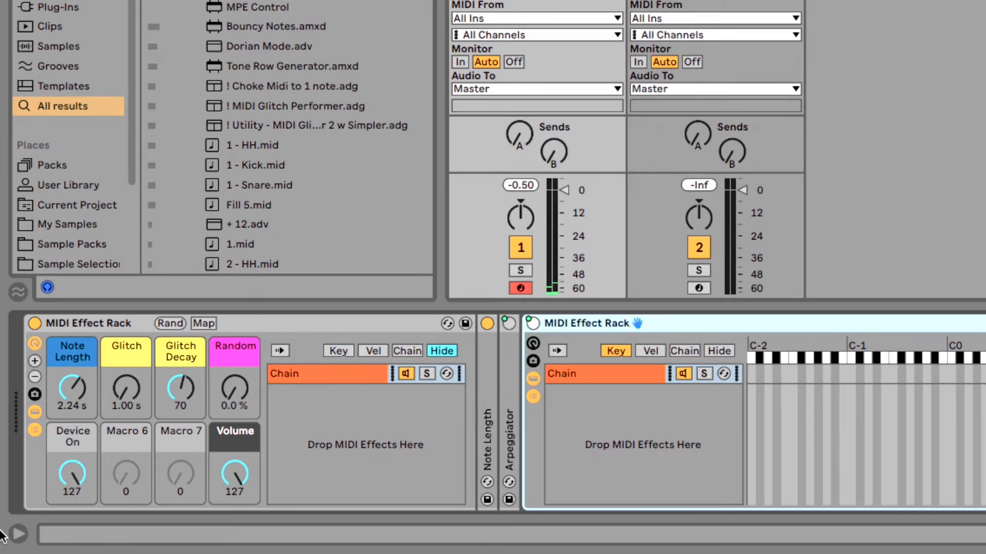
right_click(85, 436)
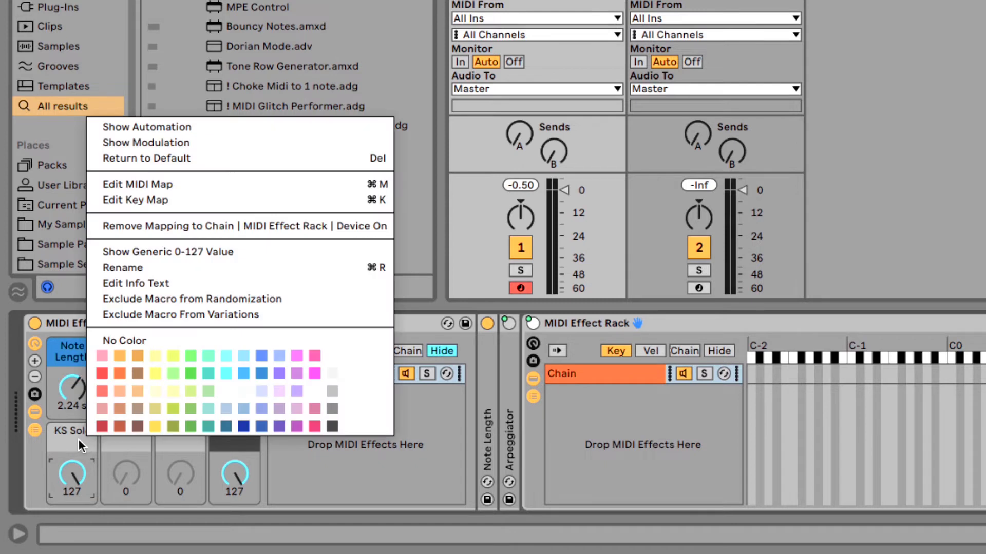
left_click(191, 426)
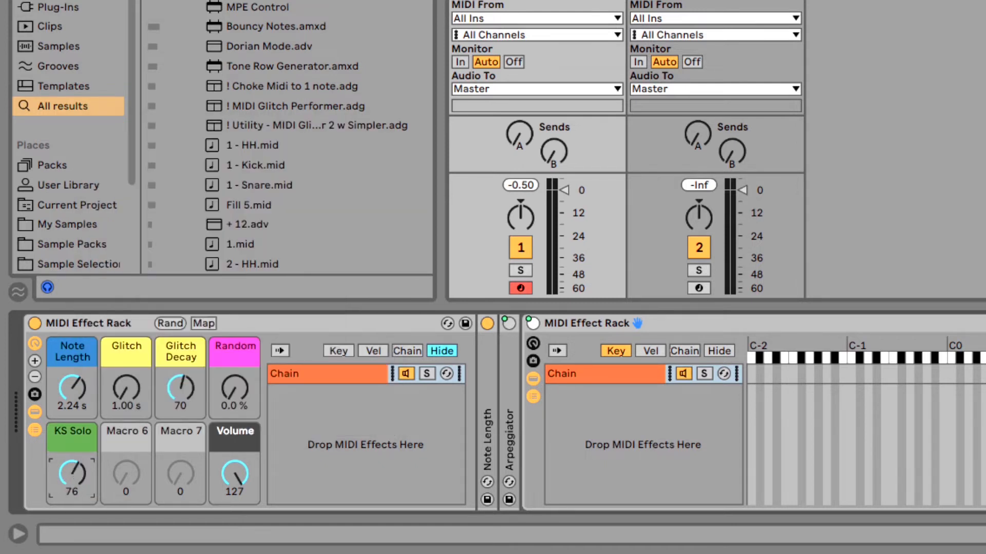
left_click_drag(72, 473, 72, 514)
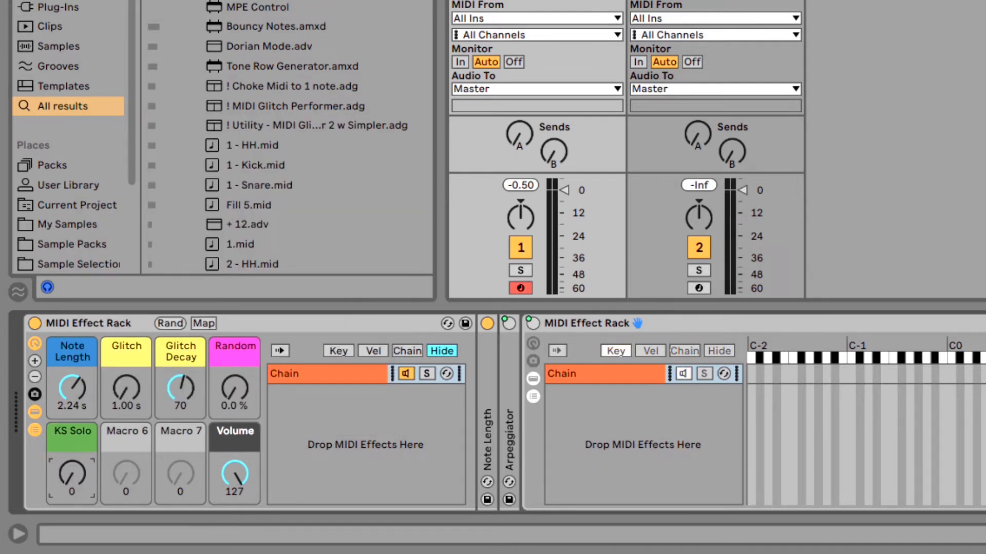
Step: Move the collapsed nested rack between Note Length and Arpeggiator, and audition the KS Solo macro at 127 and back at 0
double_click(687, 324)
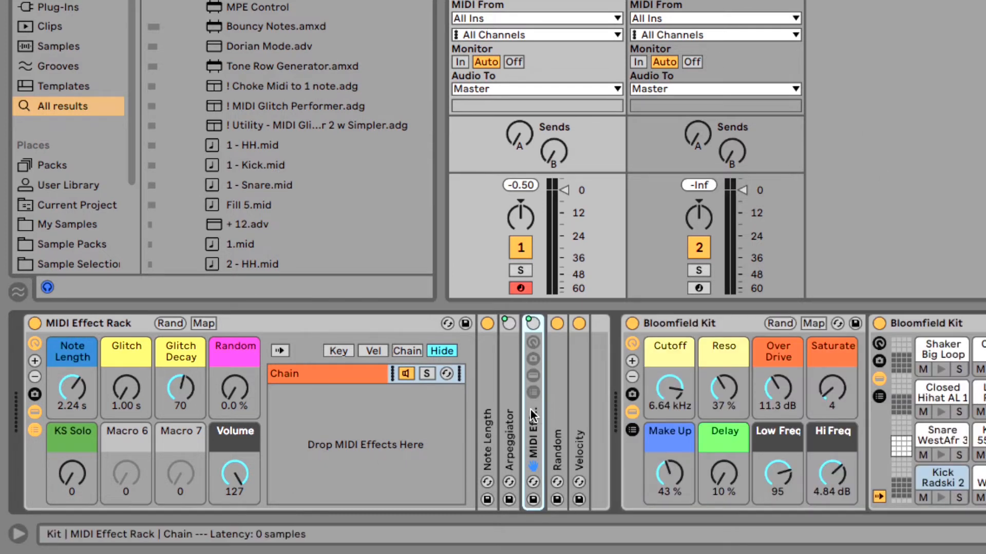
mouse_move(536, 422)
left_mouse_down()
mouse_move(481, 418)
mouse_move(533, 445)
mouse_move(529, 437)
left_mouse_up()
double_click(512, 430)
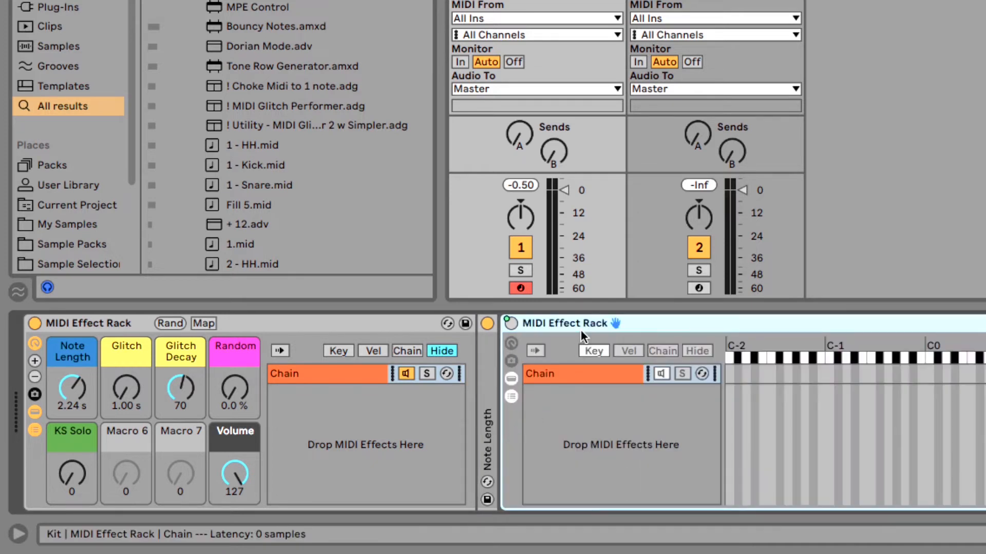
double_click(657, 326)
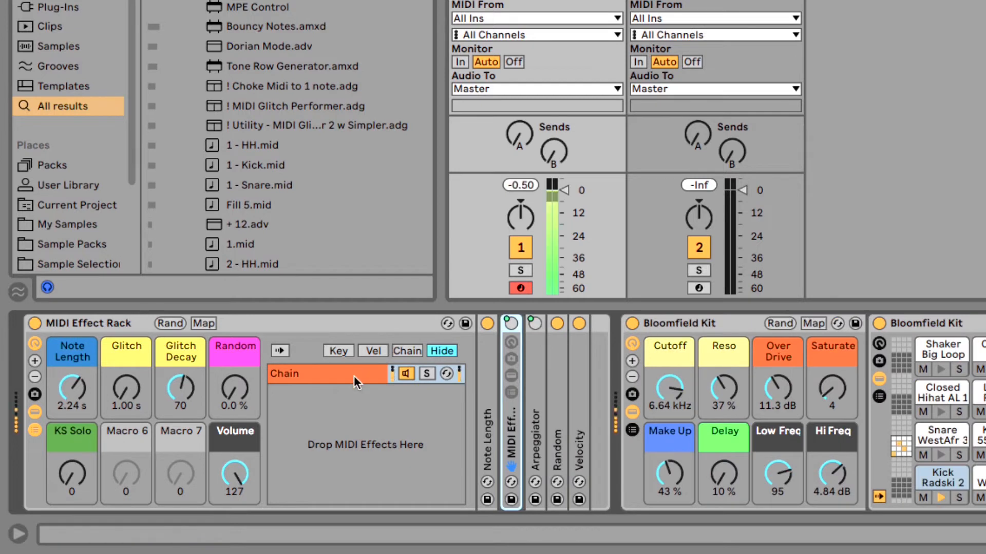
left_click_drag(64, 460, 64, 379)
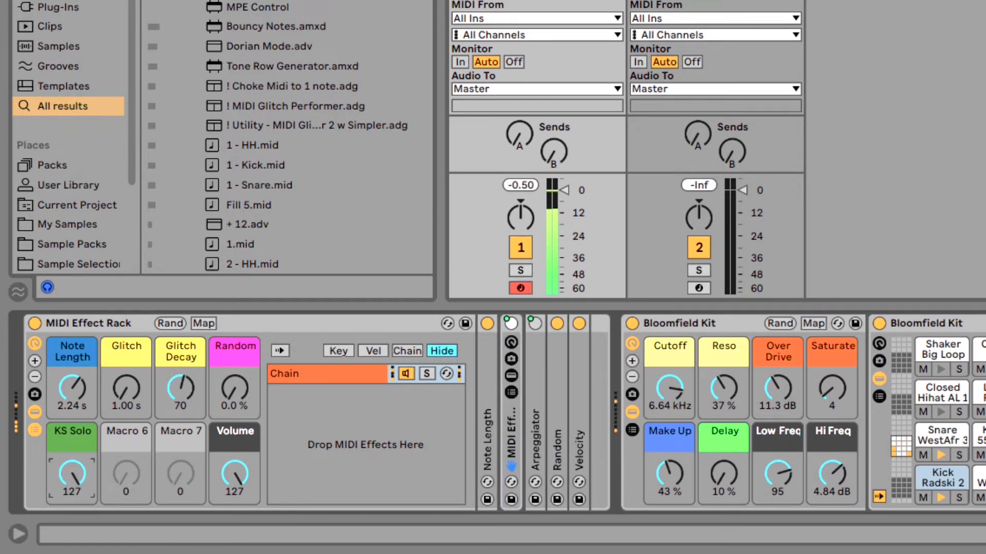
left_click_drag(67, 480, 67, 549)
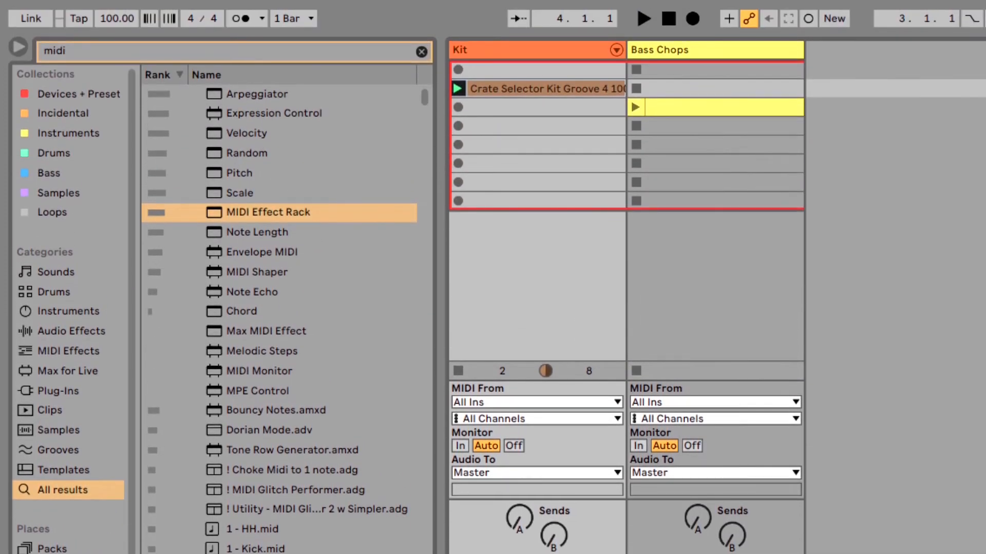
Step: Search the browser for "scal" and insert a Scale device between the Arpeggiator and Random devices
key("ctrl+f")
type("scal")
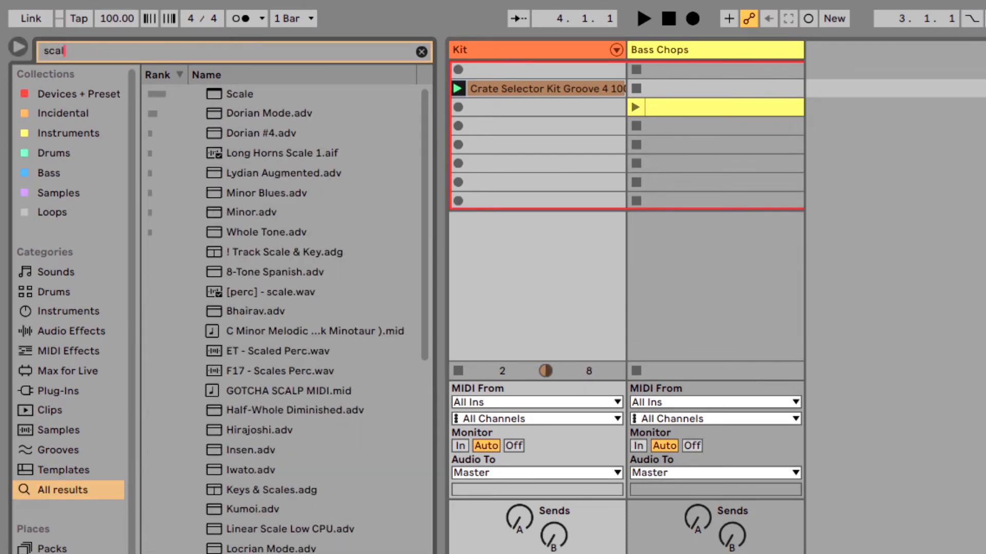
left_click_drag(211, 97, 546, 530)
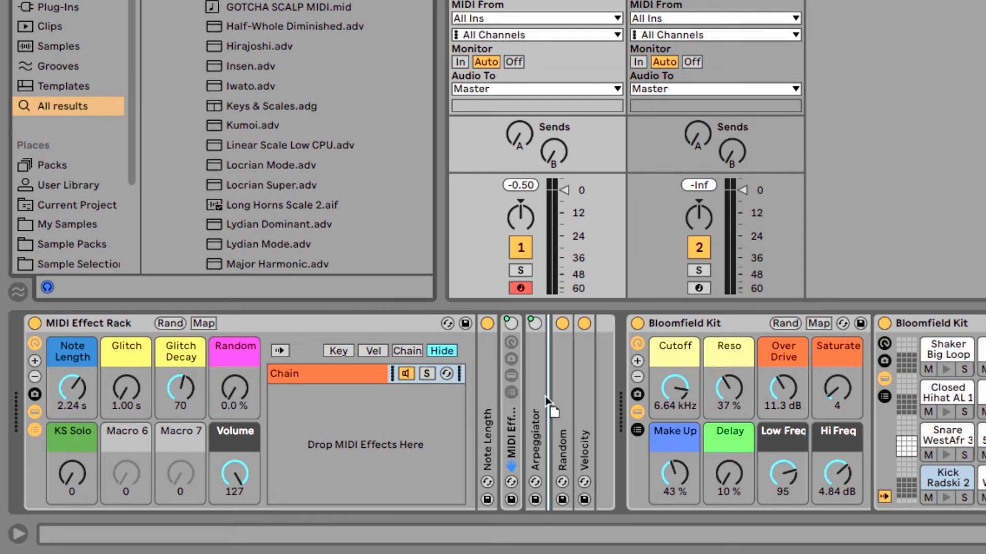
left_click_drag(545, 400, 544, 399)
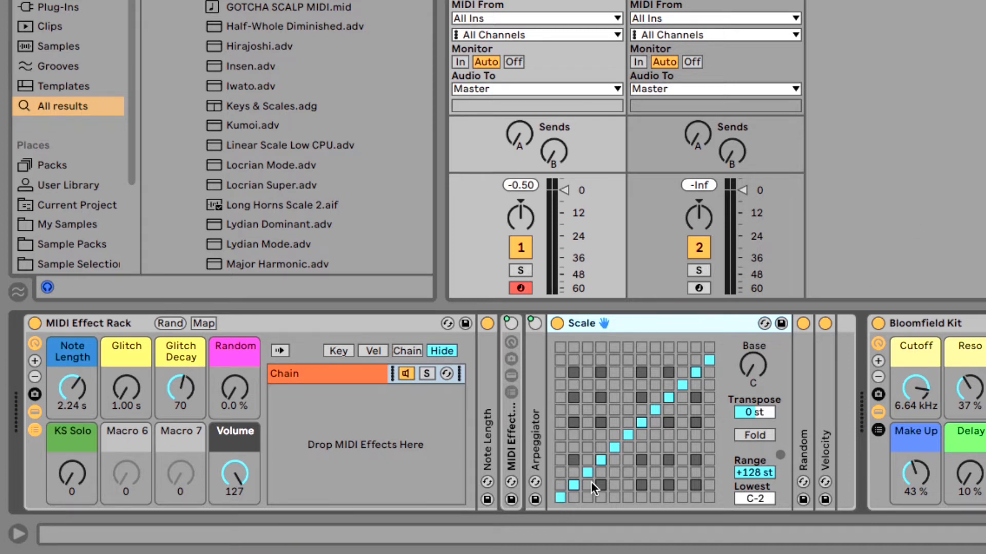
Step: Scatter the Scale device's note mapping, including C to F#, C# to G#, E to C, F to C#, A# to C and B to F#
left_click(559, 499)
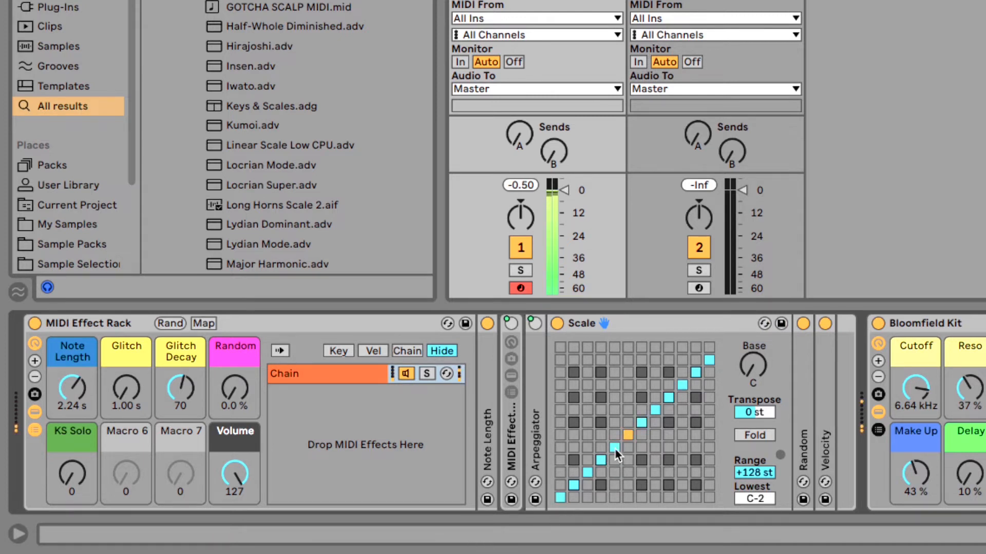
left_click(613, 498)
left_click(559, 449)
left_click(559, 419)
left_click(571, 396)
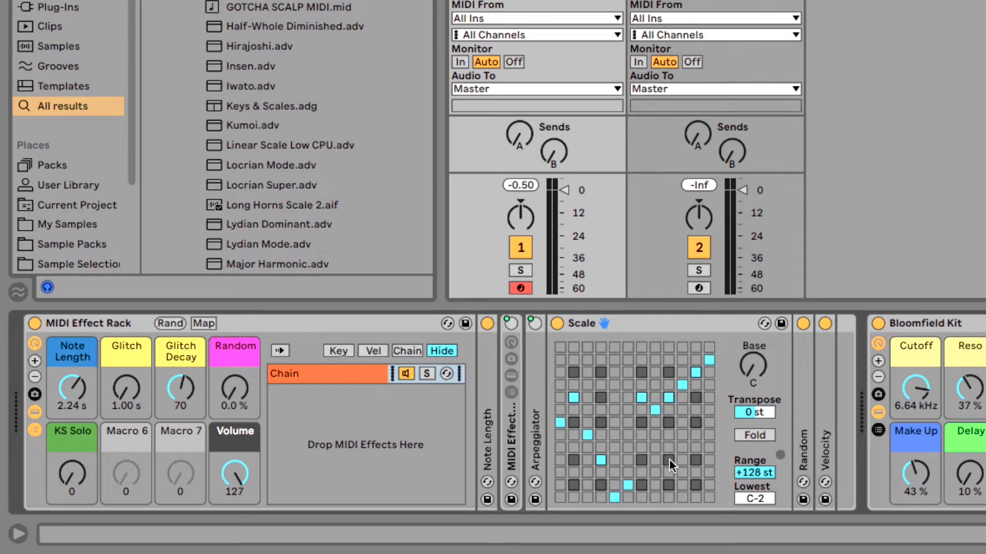
left_click(691, 498)
left_click(709, 418)
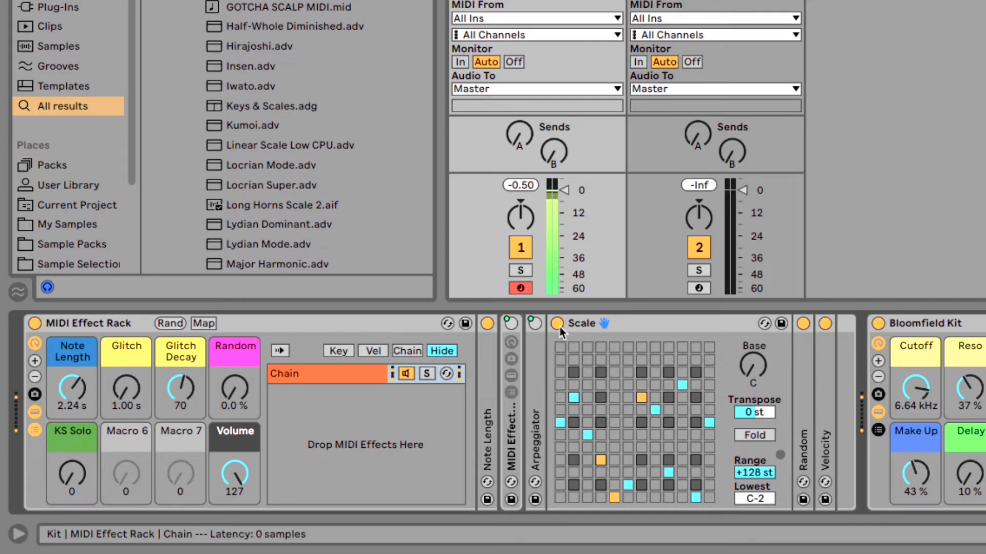
Step: Step the Scale device's Base up one semitone at a time from C to F to audition the drum variations
left_click(750, 372)
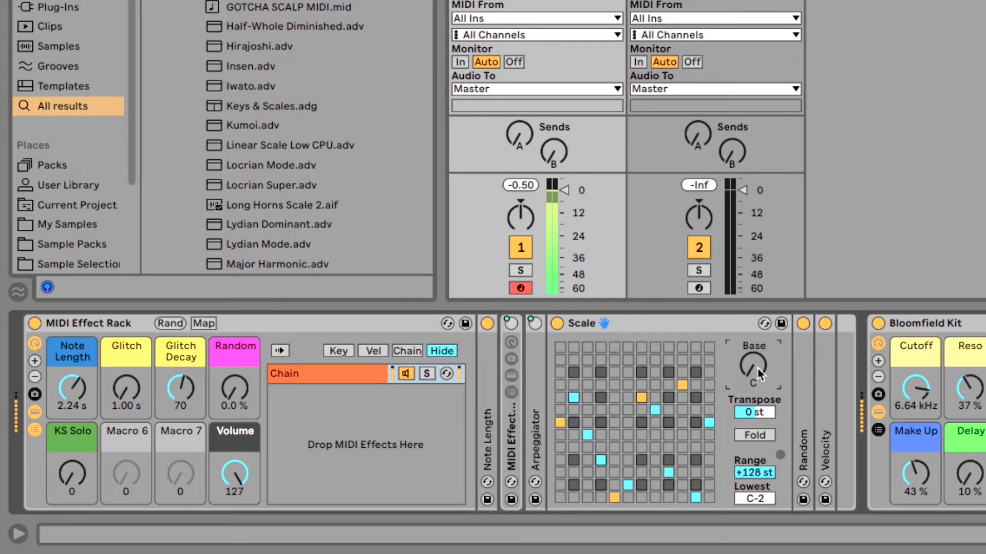
key("Up")
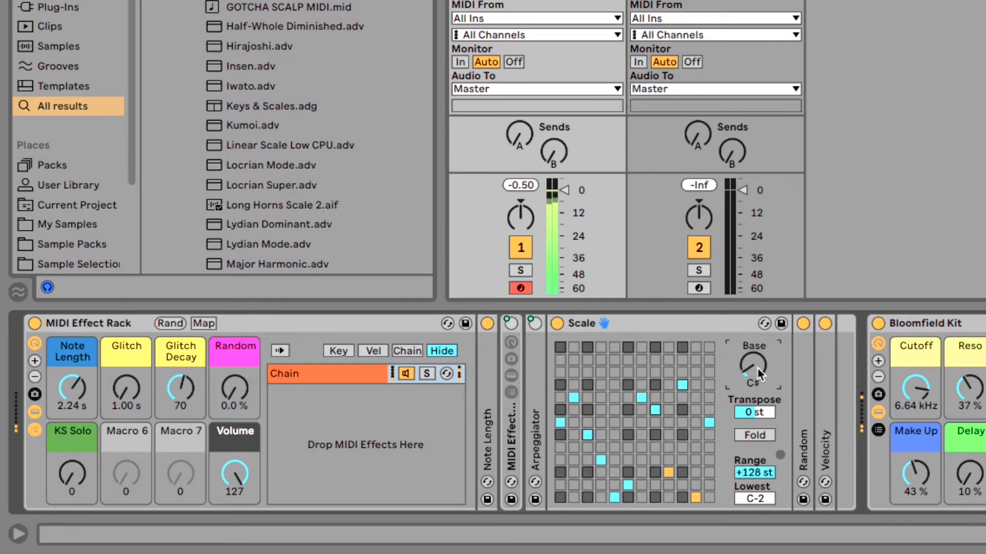
key("Up")
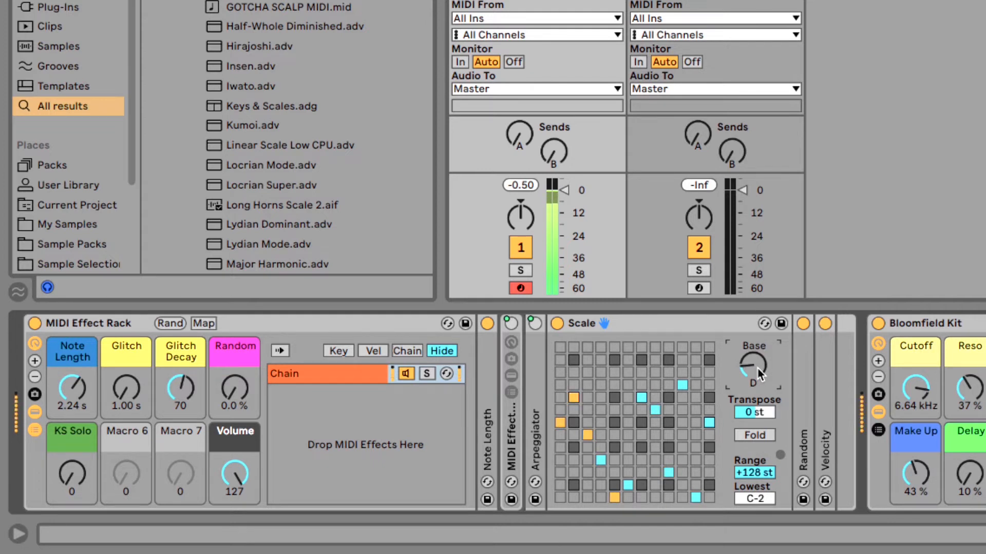
key("Up")
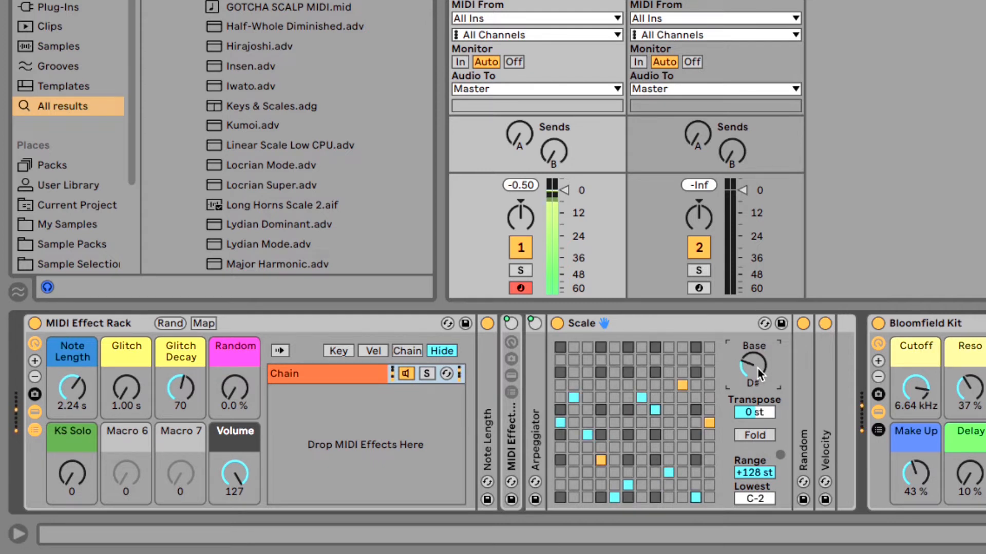
key("Up")
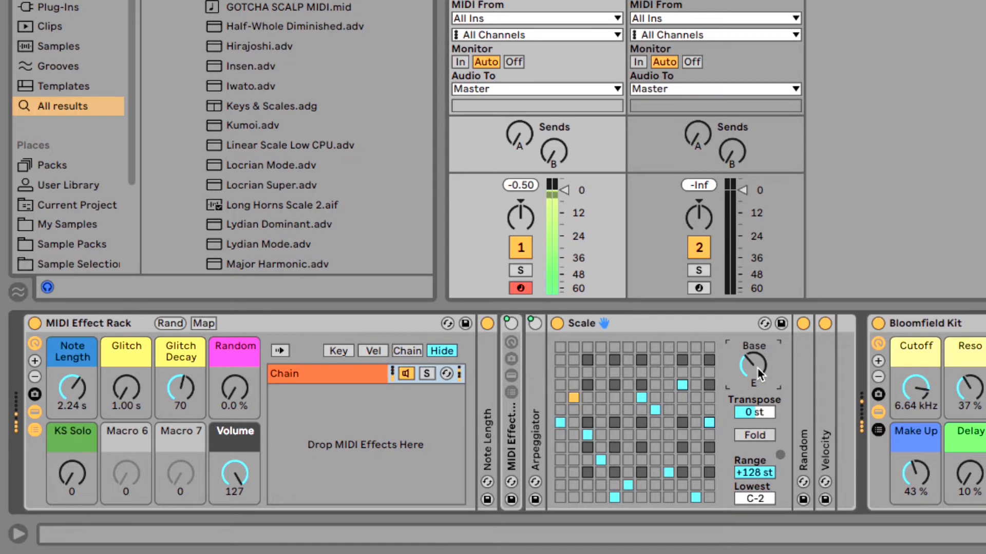
key("Up")
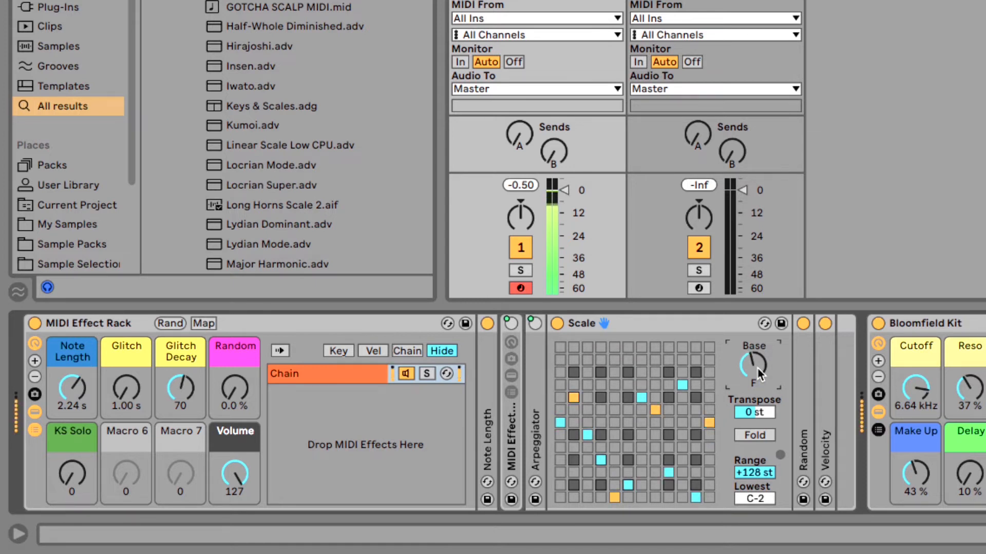
Step: Map both the Scale device's on/off switch and its Base control to Macro 6
right_click(560, 324)
left_click(646, 156)
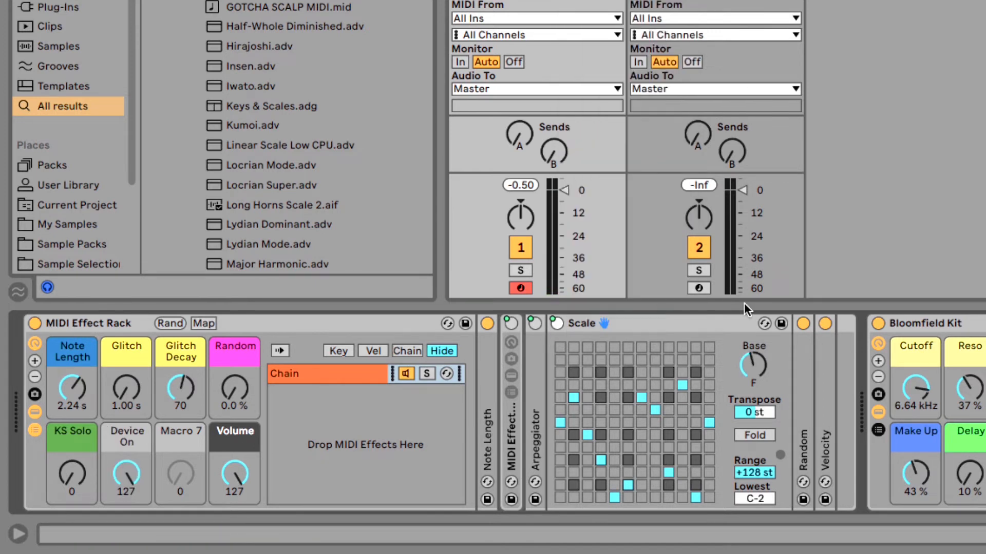
right_click(762, 357)
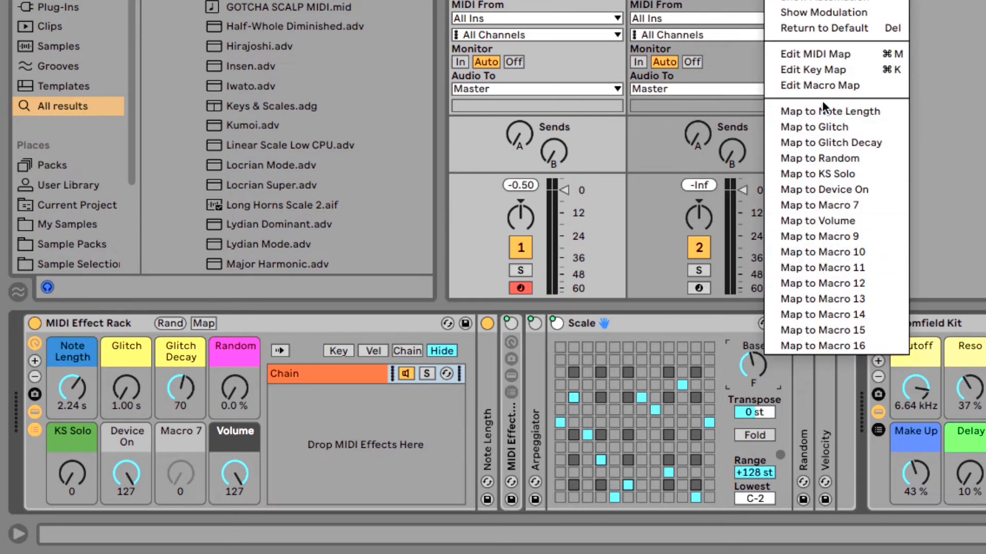
left_click(865, 192)
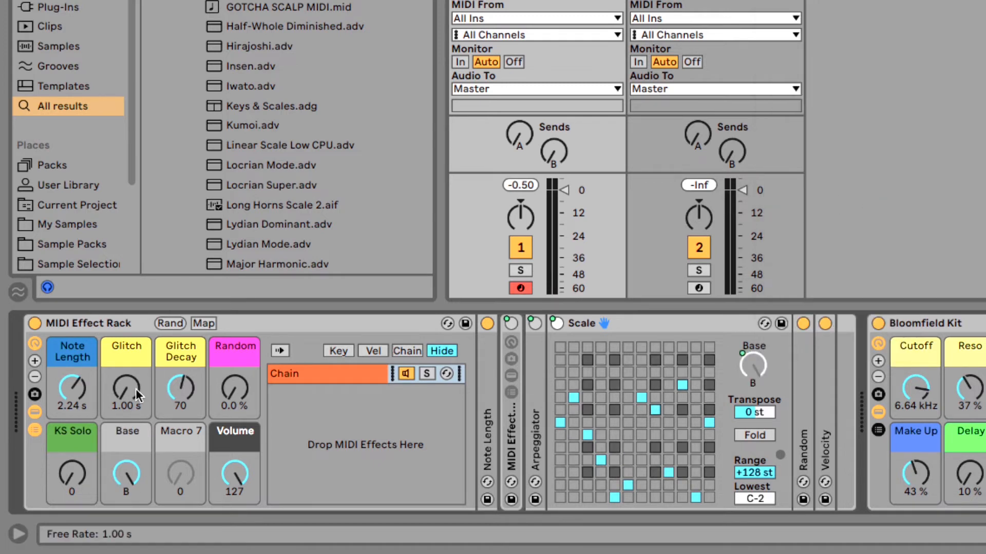
Step: Set the macro mapping range of the Scale device's Device On to minimum 1 and maximum 0
left_click(202, 322)
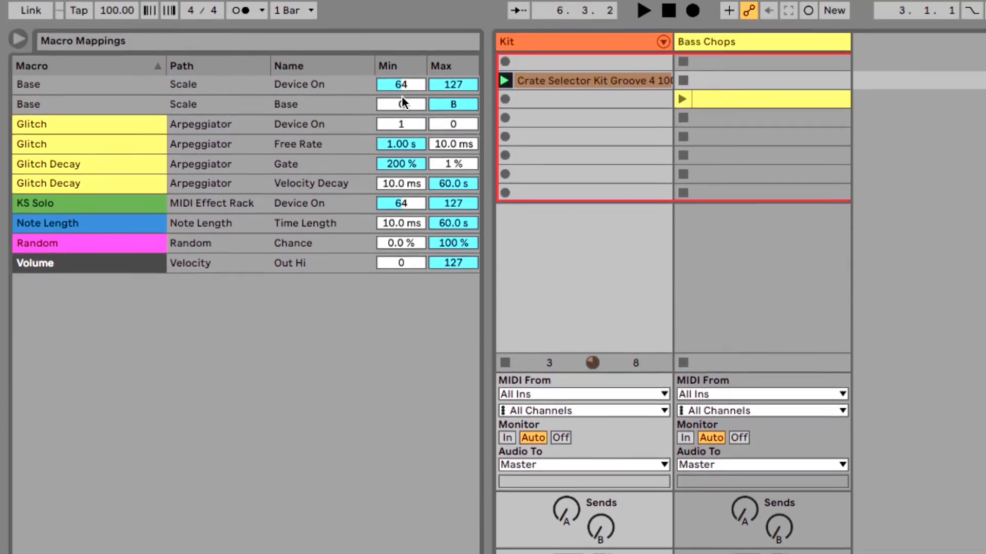
left_click(307, 83)
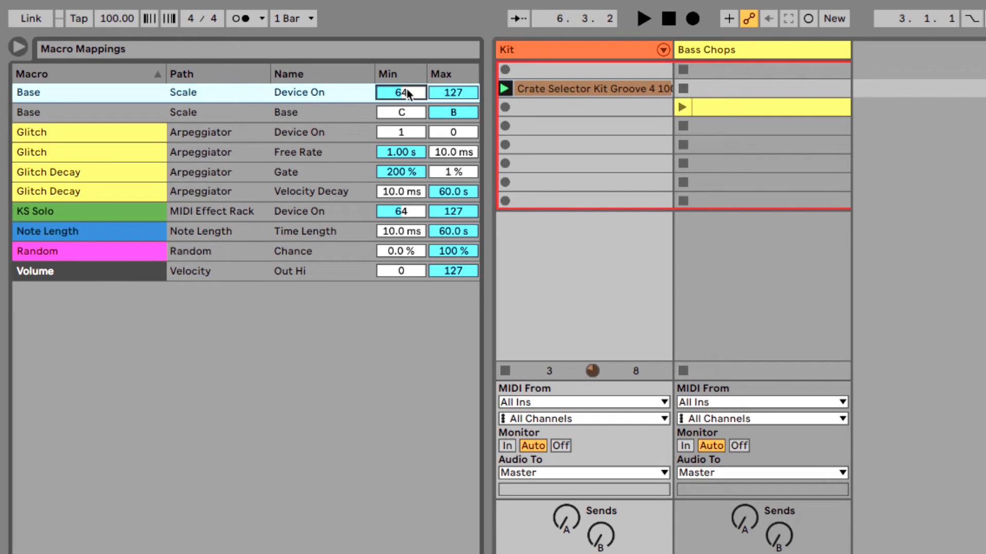
left_click(440, 94)
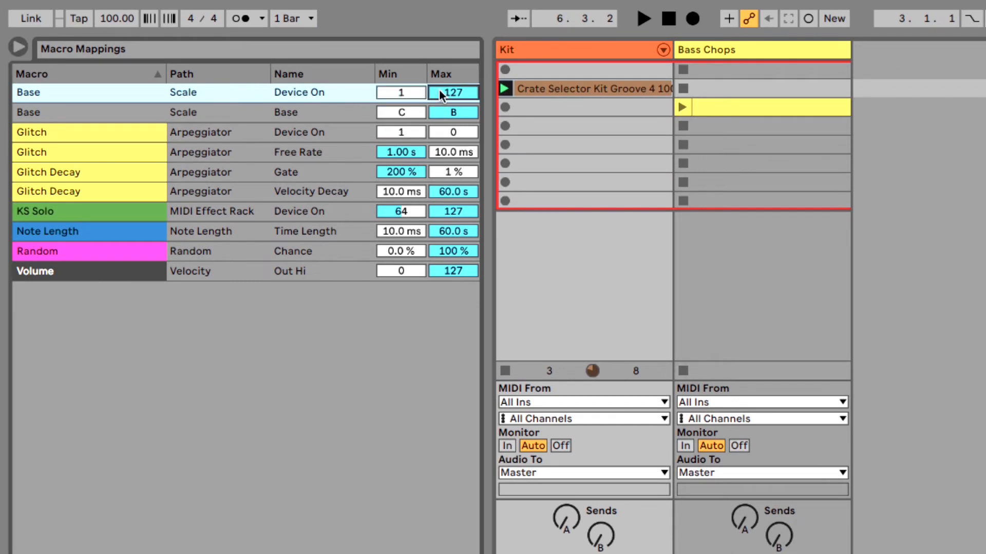
type("0")
key("Return")
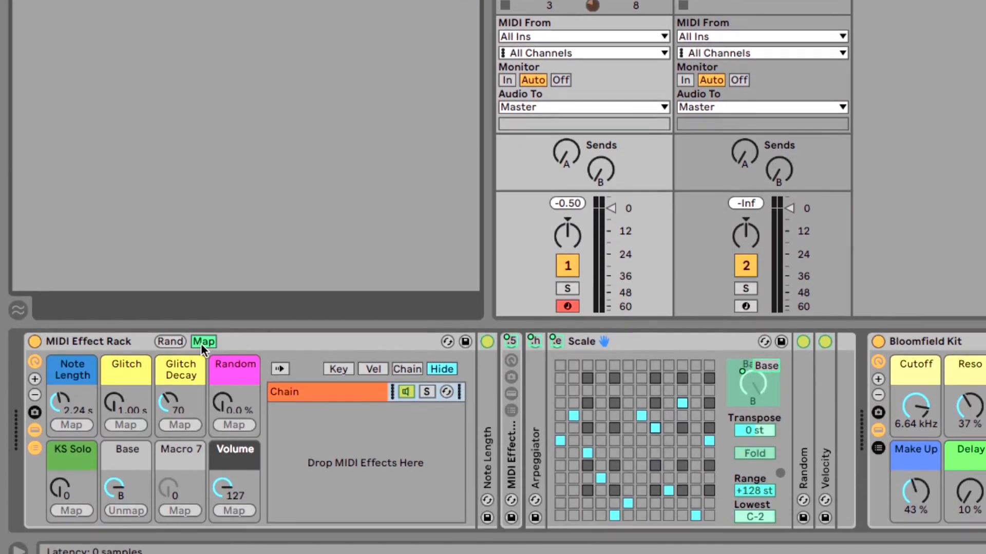
left_click(203, 326)
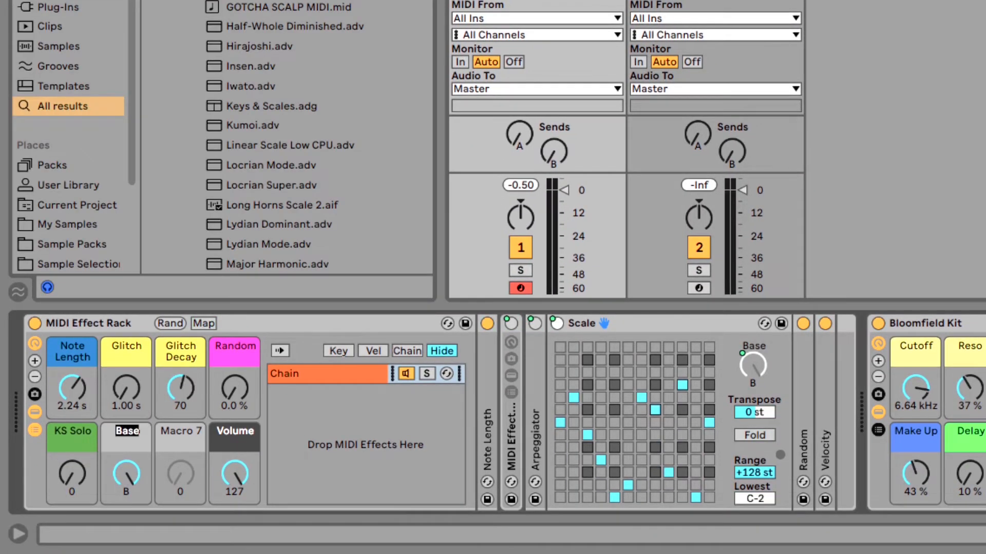
Step: Rename the Base macro as Variation and colour it dark red
type("Variation")
key("Return")
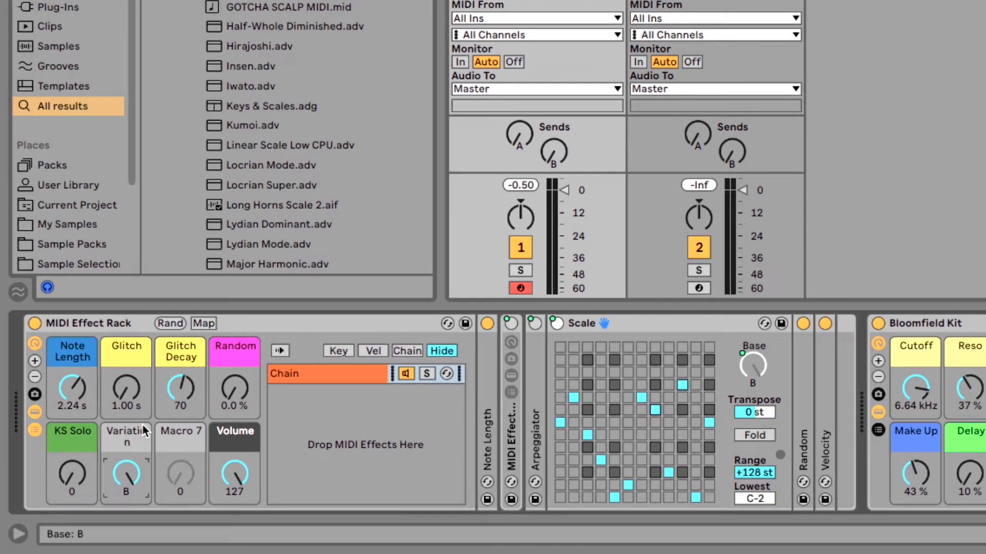
right_click(126, 449)
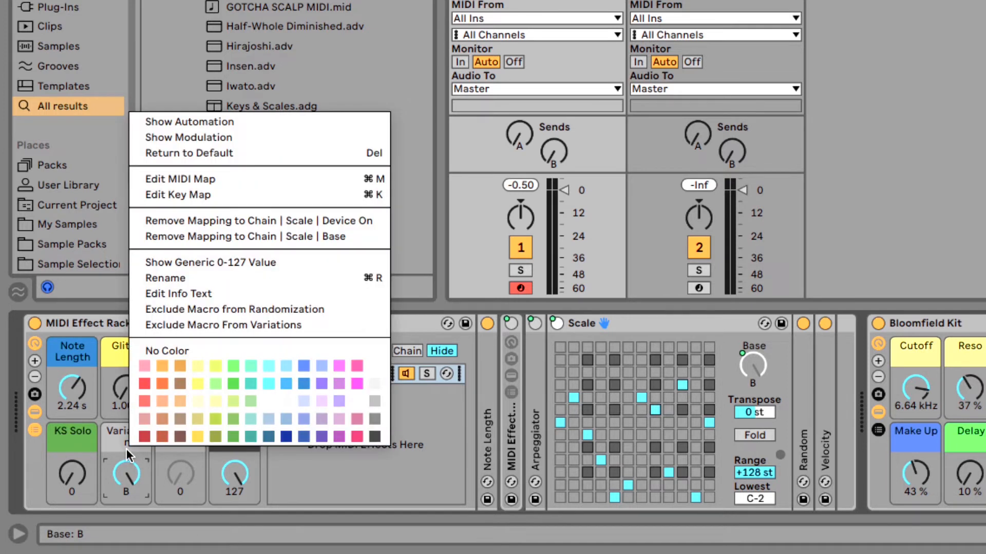
left_click(143, 438)
Step: Audition the Variation macro by sweeping it from C up to B and back down through G# to F#
left_click_drag(126, 475, 126, 470)
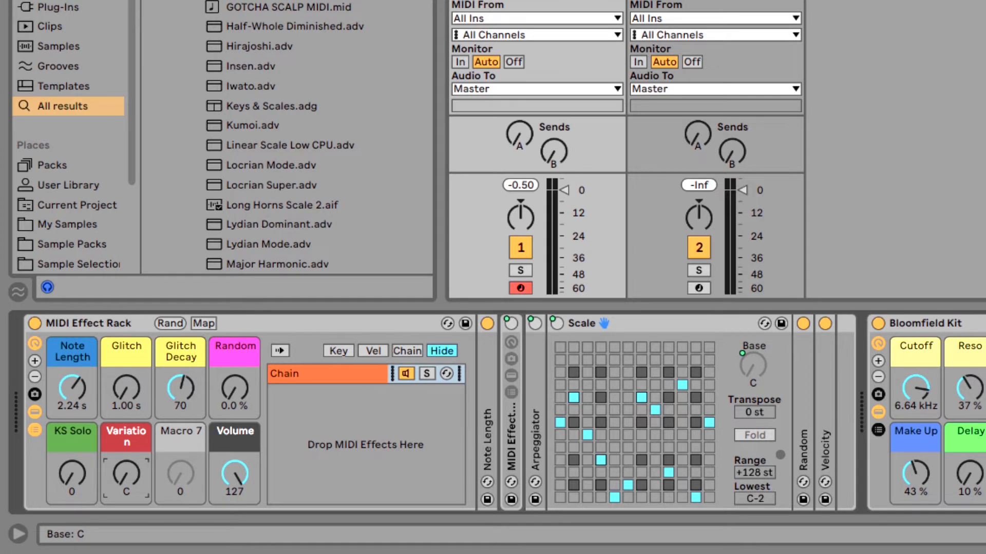
left_click_drag(126, 473, 126, 403)
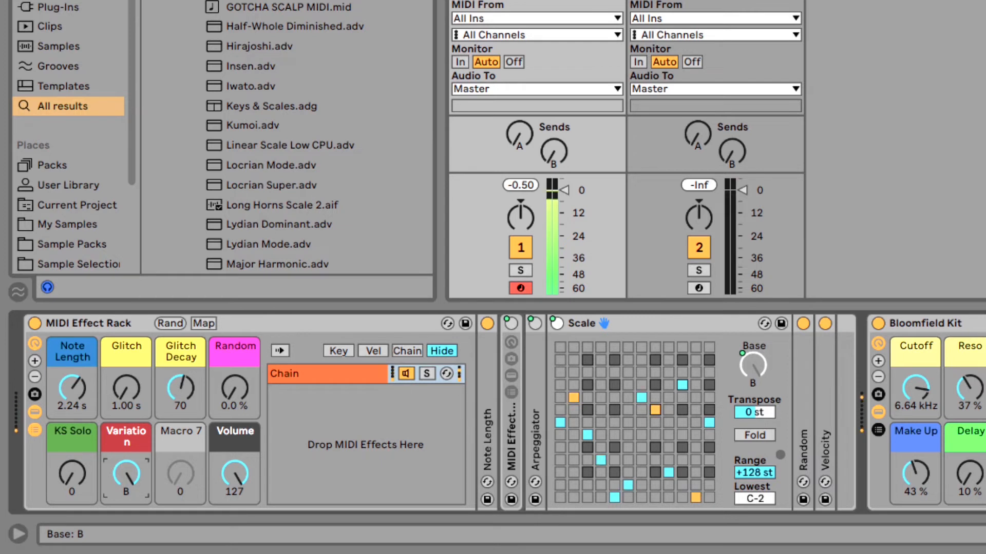
left_click_drag(126, 473, 126, 492)
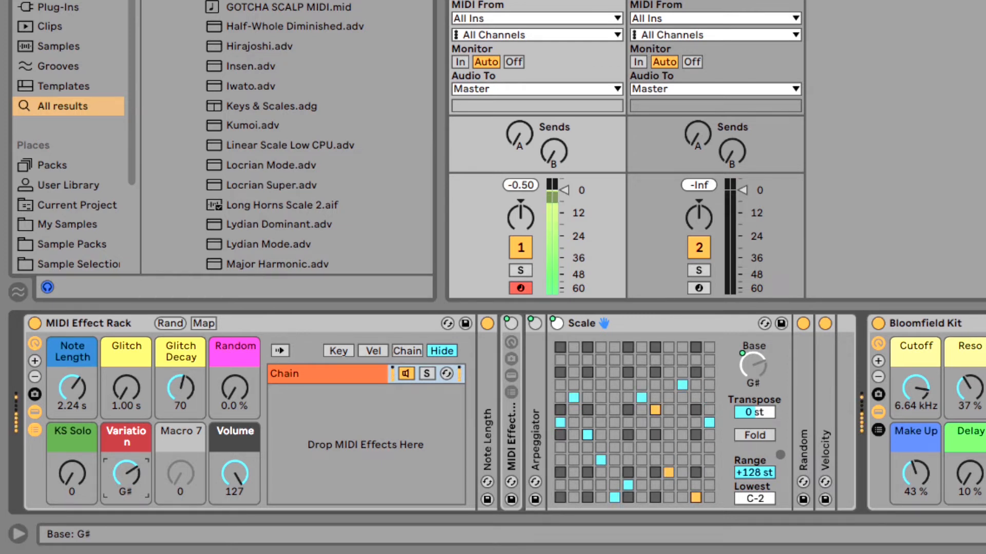
left_click_drag(126, 492, 126, 499)
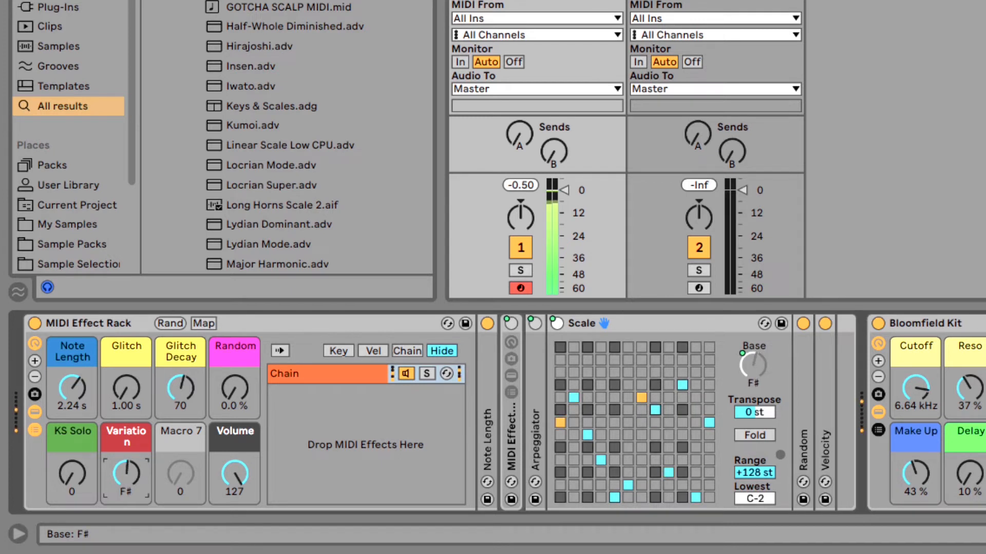
Step: Audition the Glitch and Glitch Decay macros, taking Glitch Decay down to 0 and Glitch to 38.3 ms
left_click_drag(126, 388, 127, 431)
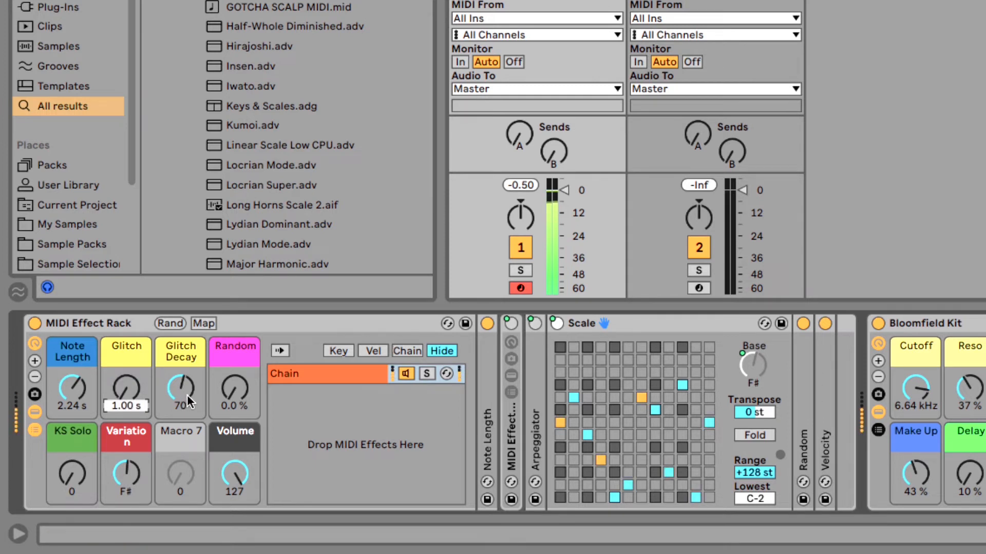
left_click_drag(189, 399, 189, 437)
left_click_drag(149, 387, 150, 408)
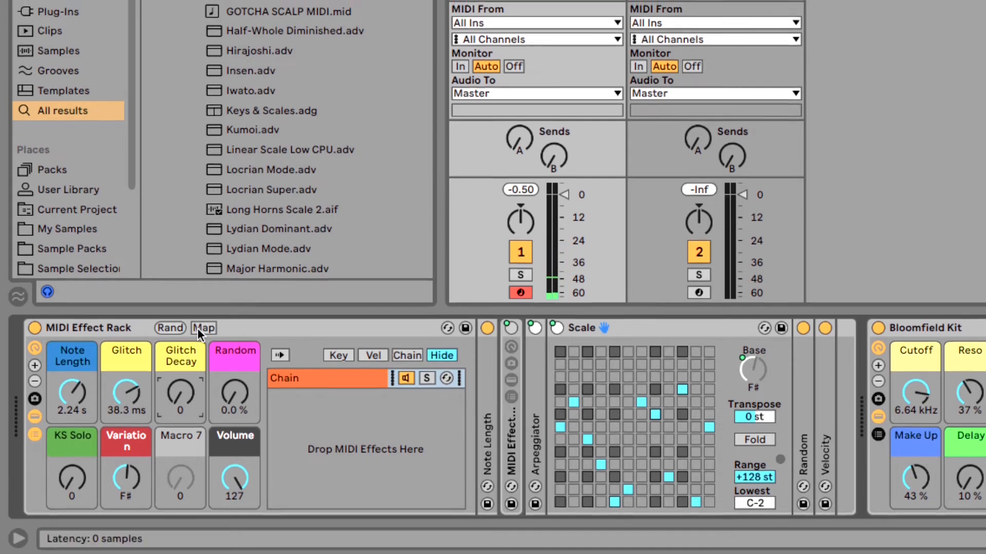
Step: Edit the Glitch Decay macro's mapping to the Arpeggiator's Gate in the rack's macro mappings
left_click(203, 324)
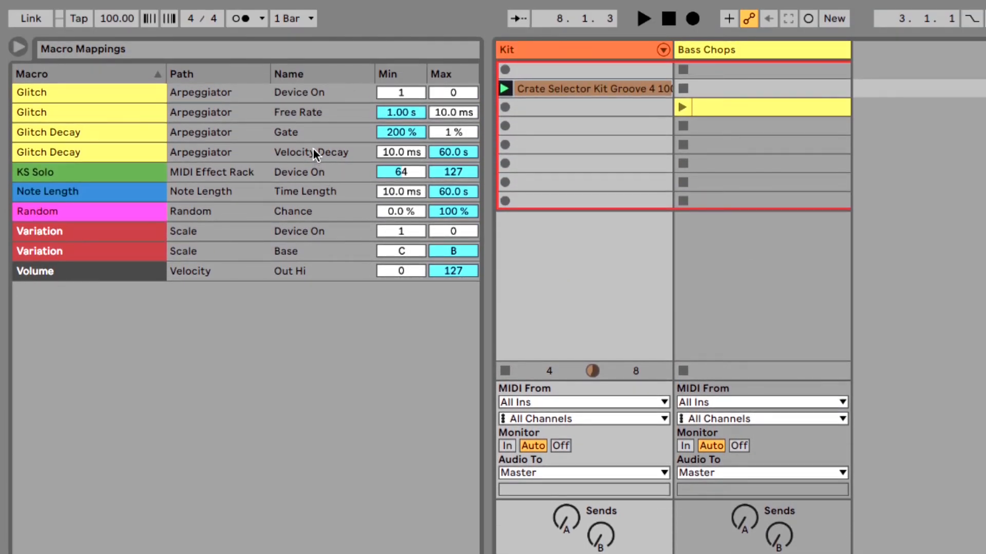
right_click(301, 131)
left_click(315, 138)
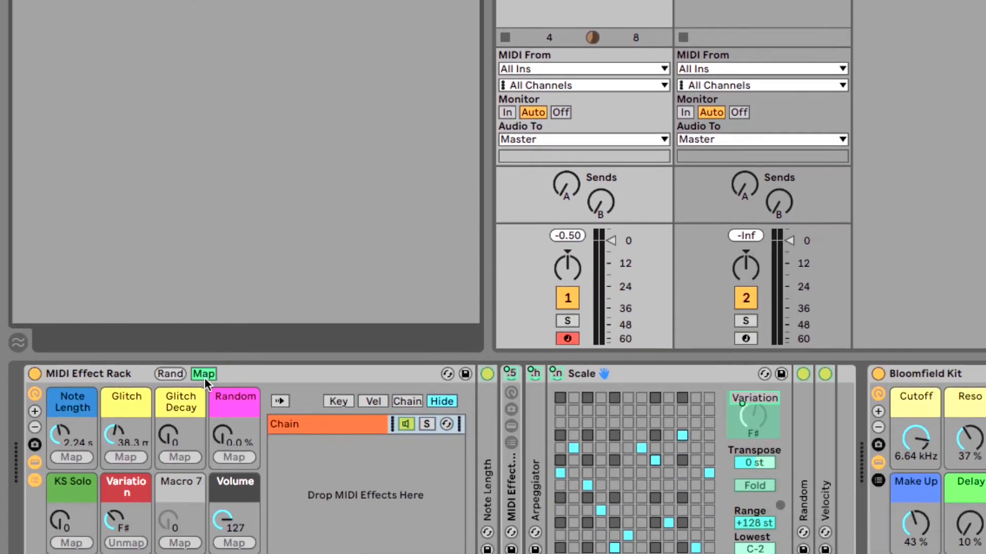
left_click(205, 375)
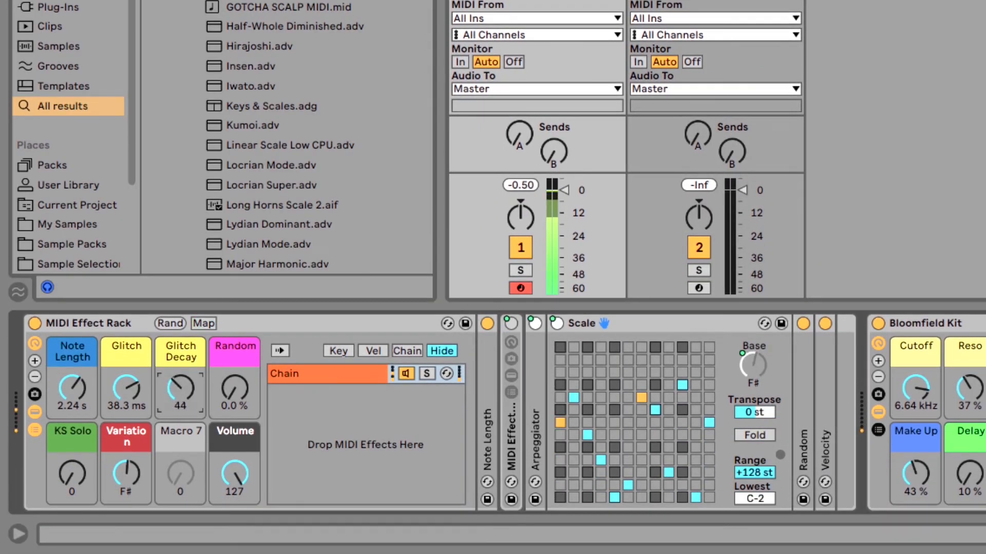
Step: Set Glitch Decay to 127 and, after auditioning, return Variation to C and Glitch to 1.00 s
left_click_drag(181, 388, 180, 357)
mouse_move(132, 393)
left_mouse_down()
mouse_move(133, 414)
mouse_move(132, 390)
left_mouse_up()
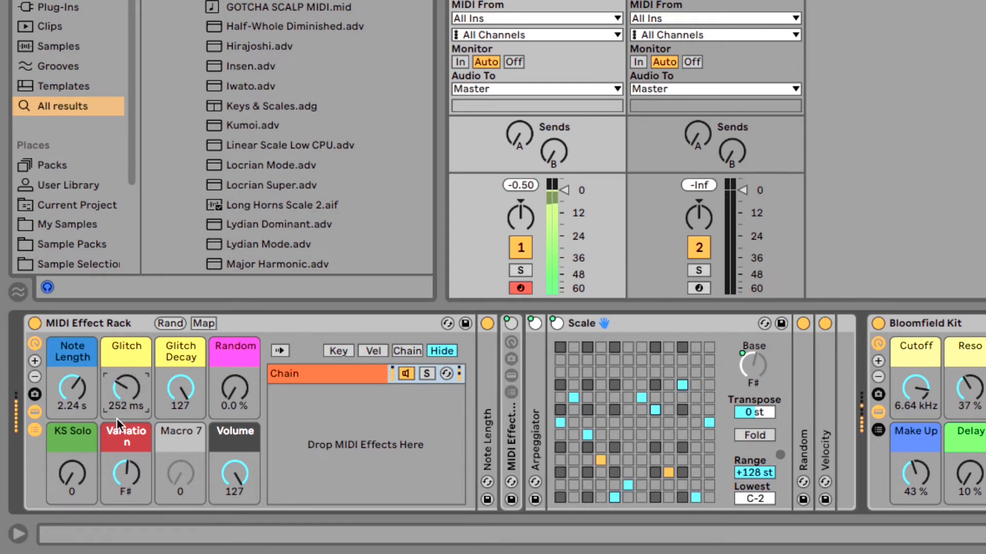
left_click(126, 491)
left_click_drag(130, 495, 130, 534)
left_click_drag(126, 393, 126, 297)
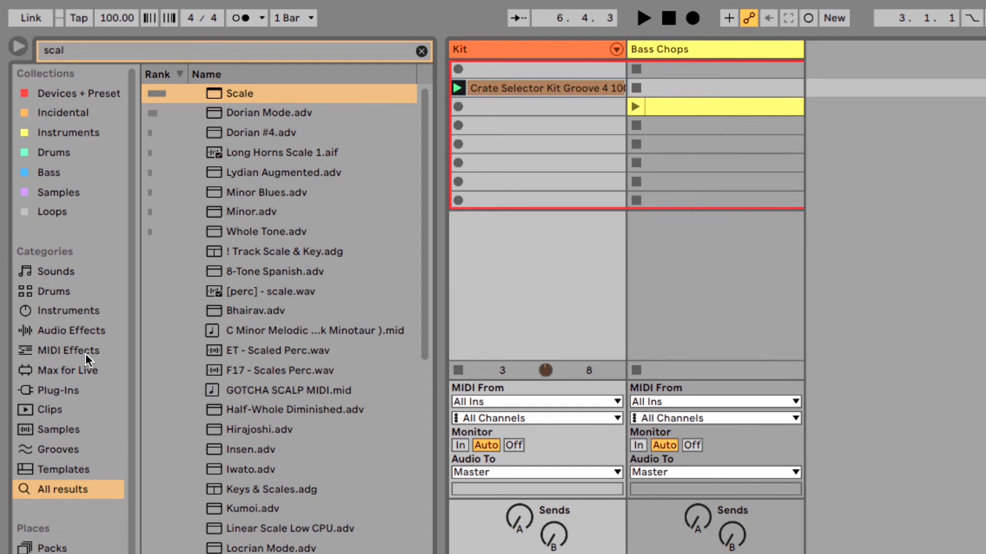
Step: Try a second Velocity device from the MIDI Effects category after Random, with its Random amount set to 64
left_click(86, 354)
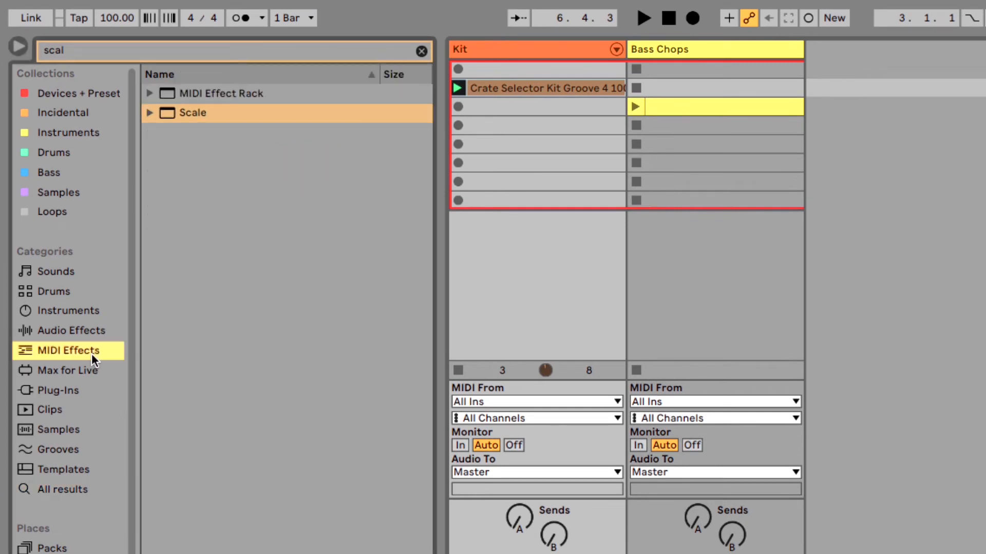
key("Escape")
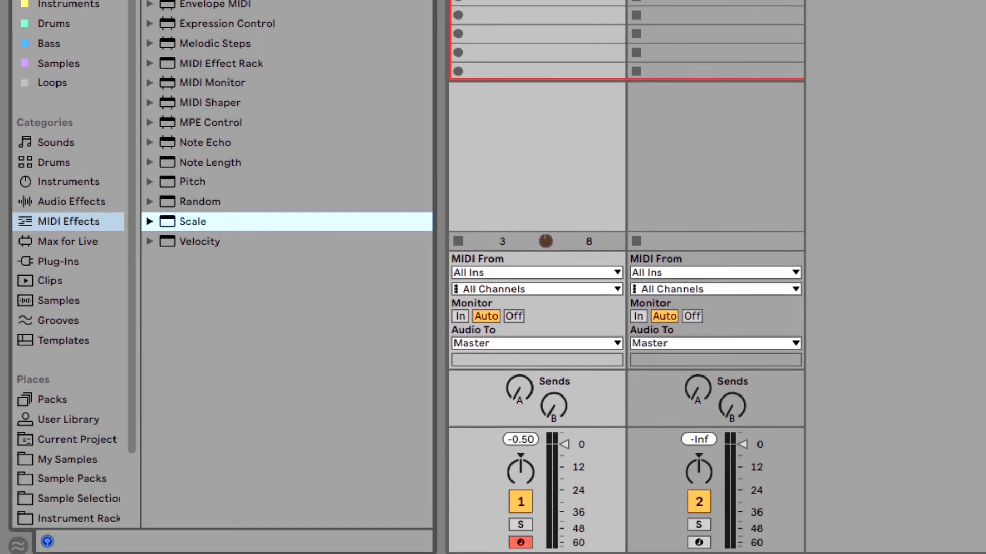
left_click_drag(165, 370, 817, 412)
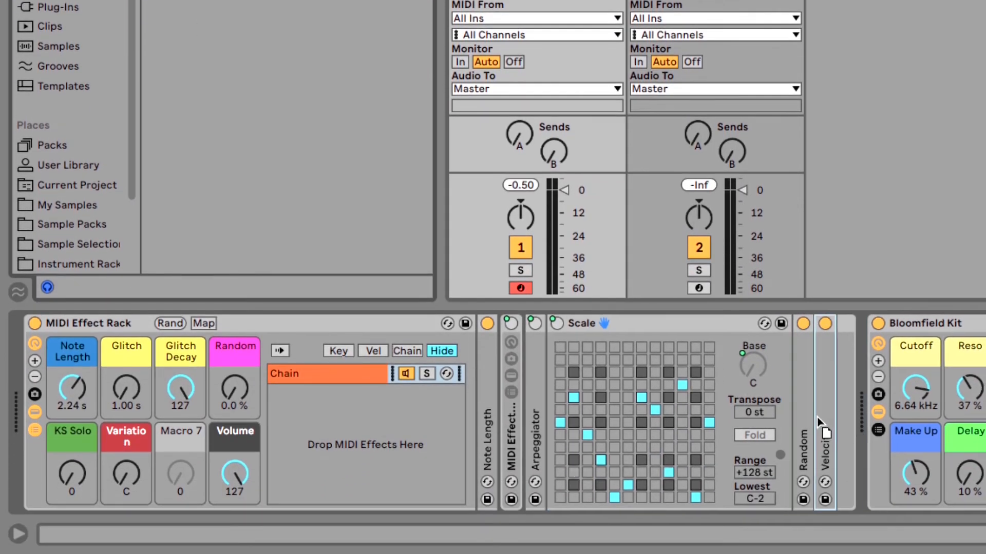
left_click_drag(917, 491, 916, 458)
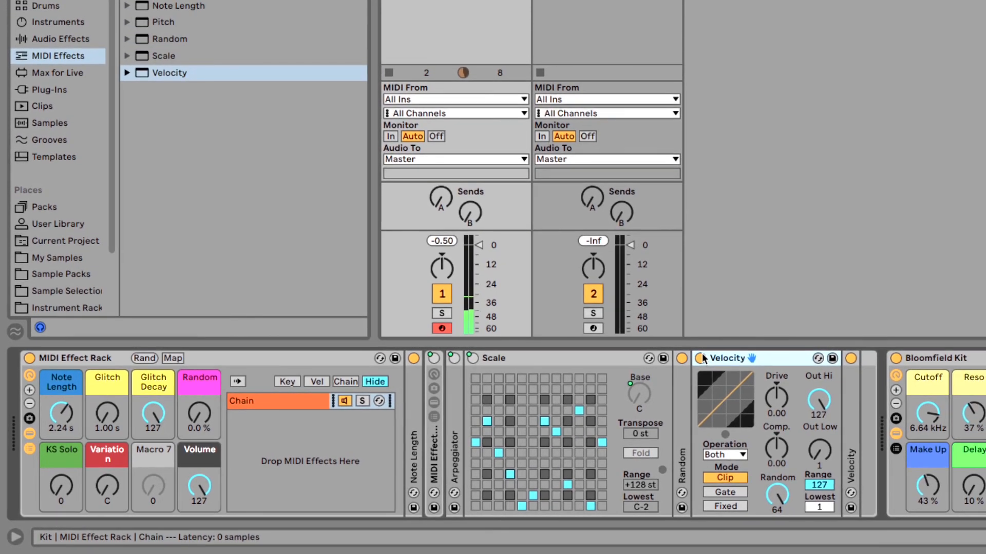
double_click(718, 358)
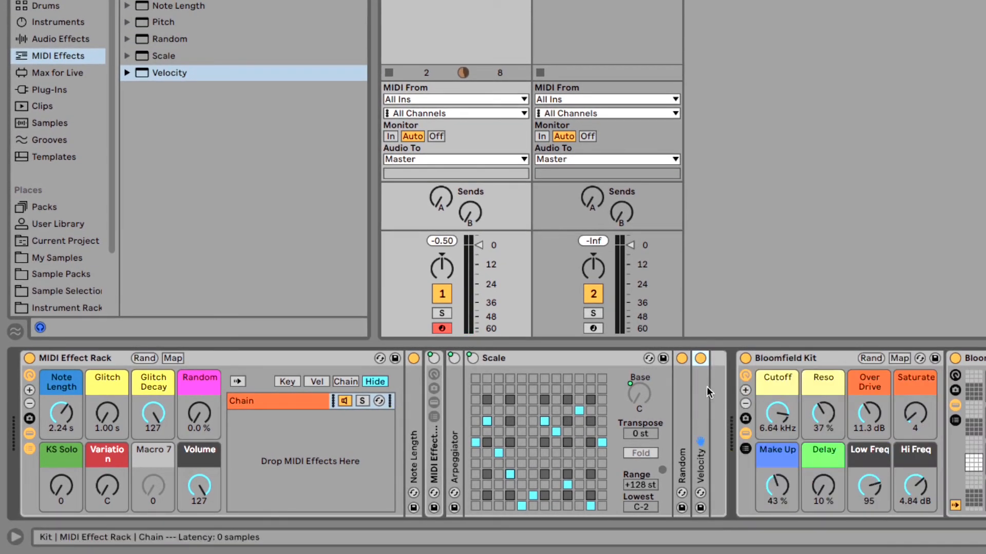
Step: Unfold the rack's original Velocity device and map its Random amount to the Random macro
double_click(699, 403)
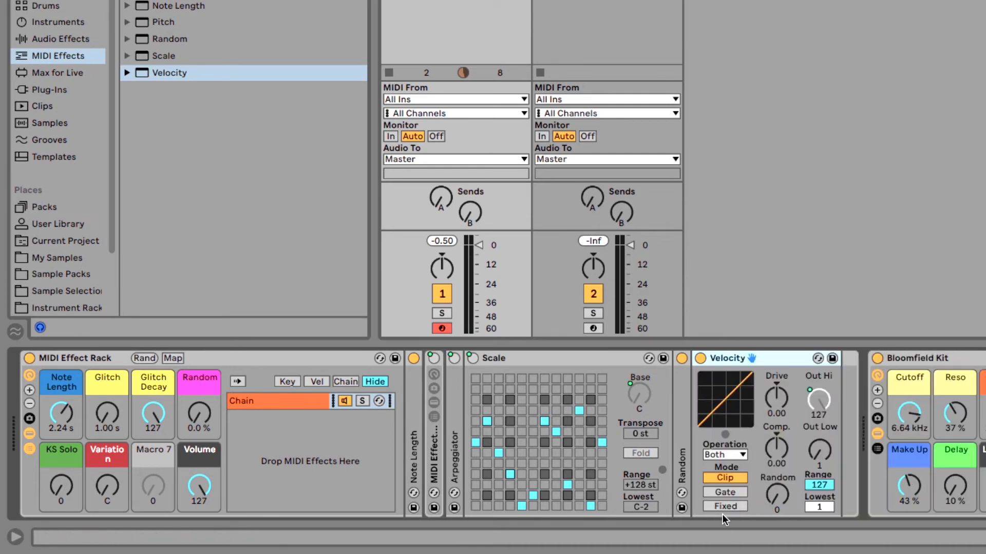
right_click(777, 505)
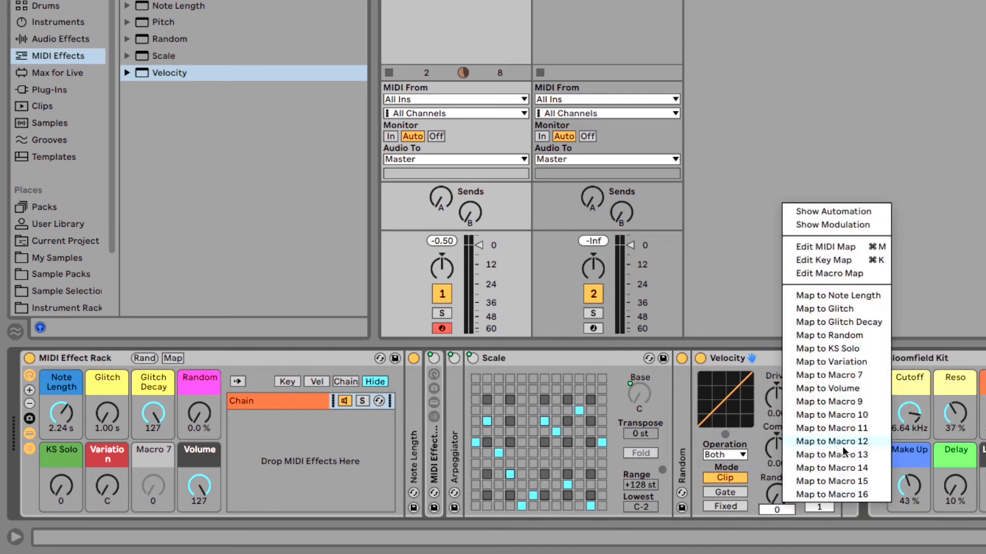
left_click(864, 337)
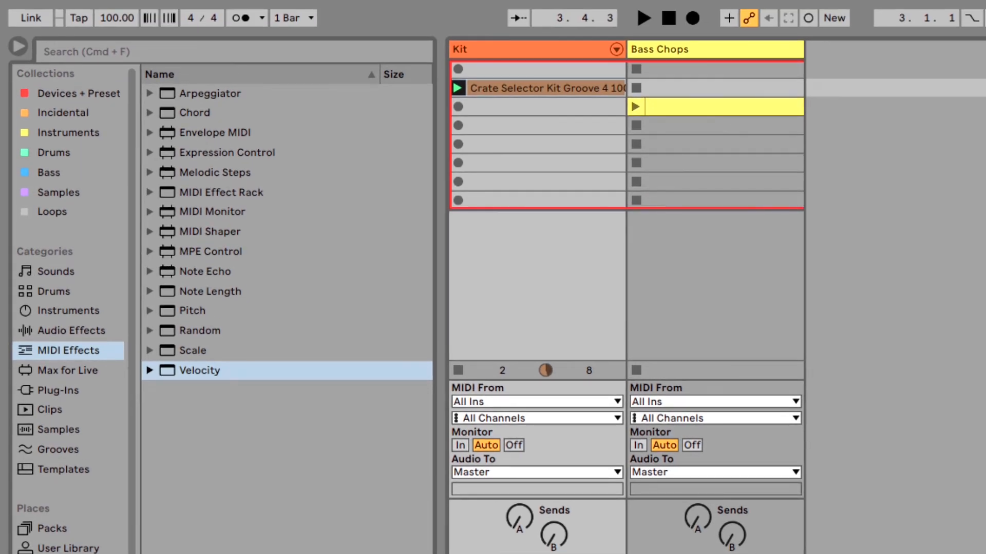
Step: Insert a Note Echo between Random and Velocity, with a synced delay time of 3 and a 33.3 % offset
left_click(208, 273)
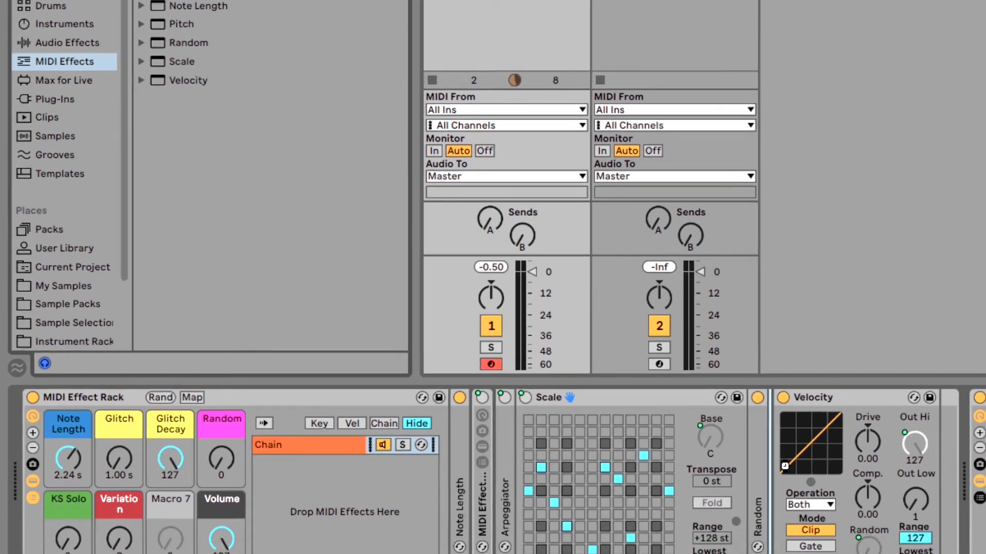
left_click_drag(785, 466, 784, 465)
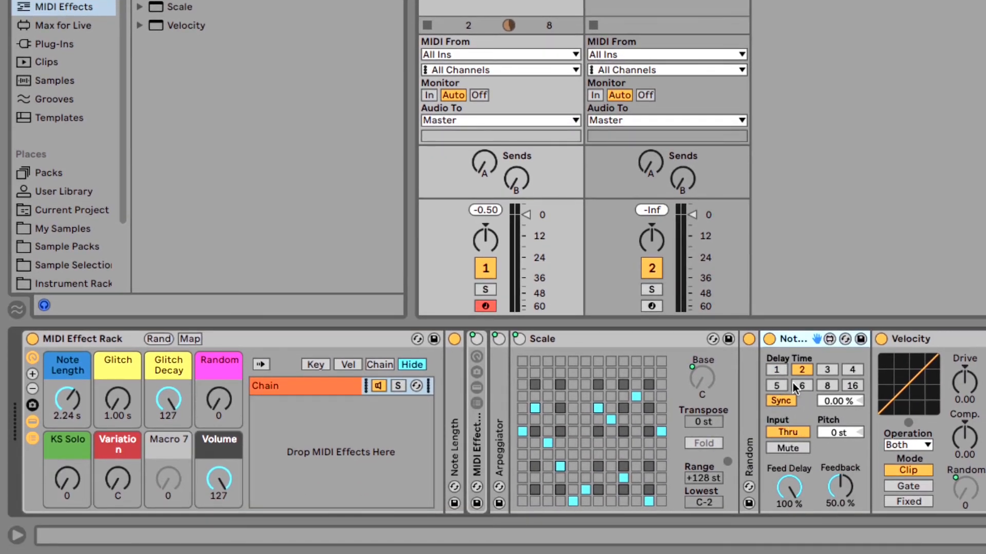
left_click(822, 372)
left_click_drag(835, 405, 835, 380)
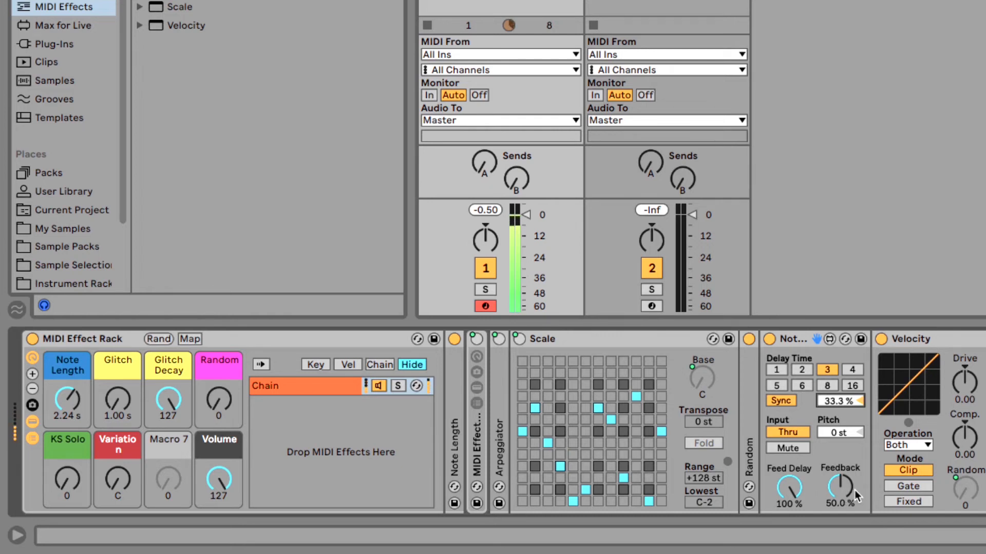
Step: Set the Note Echo's feedback to 16.1 % and its pitch to +1 st
left_click(832, 431)
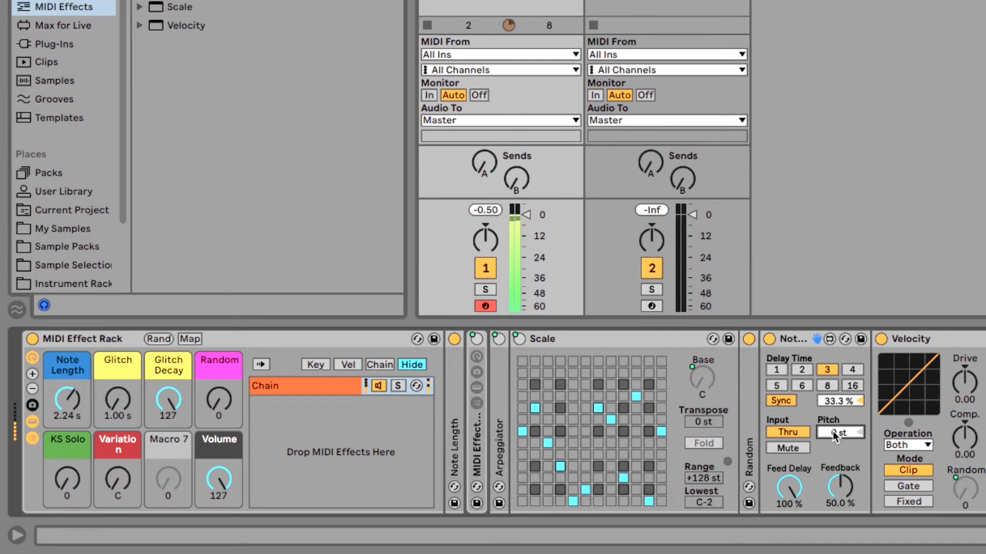
left_click_drag(840, 485, 839, 505)
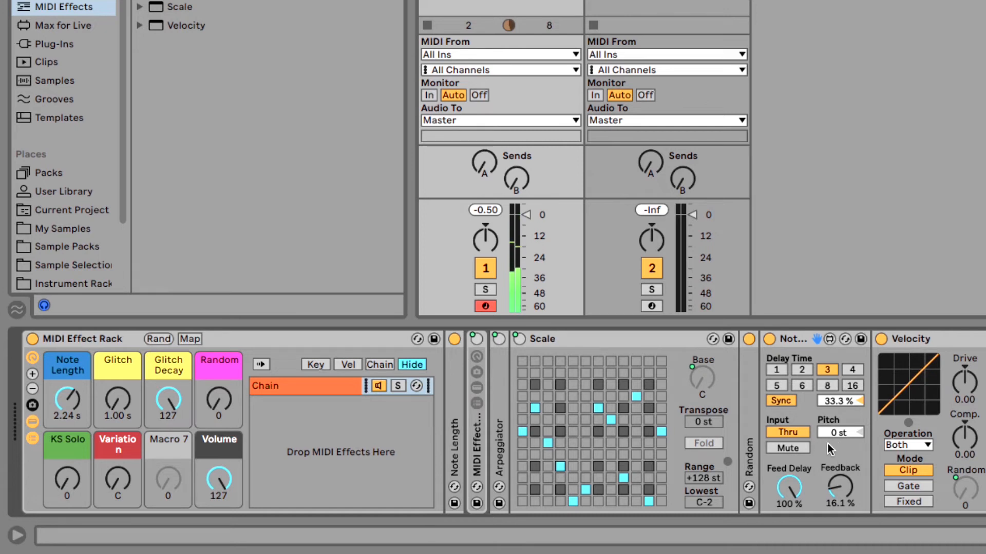
left_click(839, 435)
left_click_drag(839, 435, 839, 432)
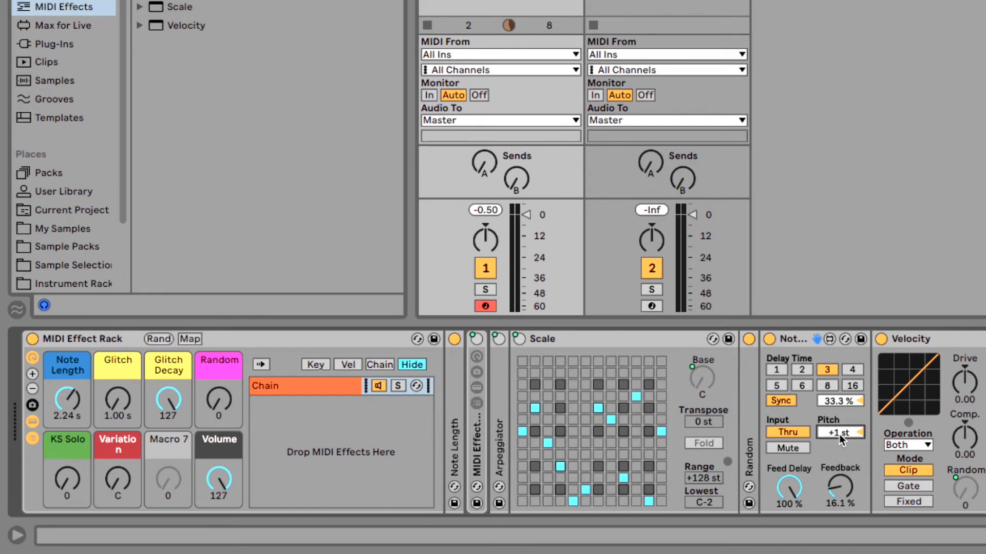
Step: Replace the Note Echo with a second Arpeggiator between the Random and Velocity devices
left_click(815, 343)
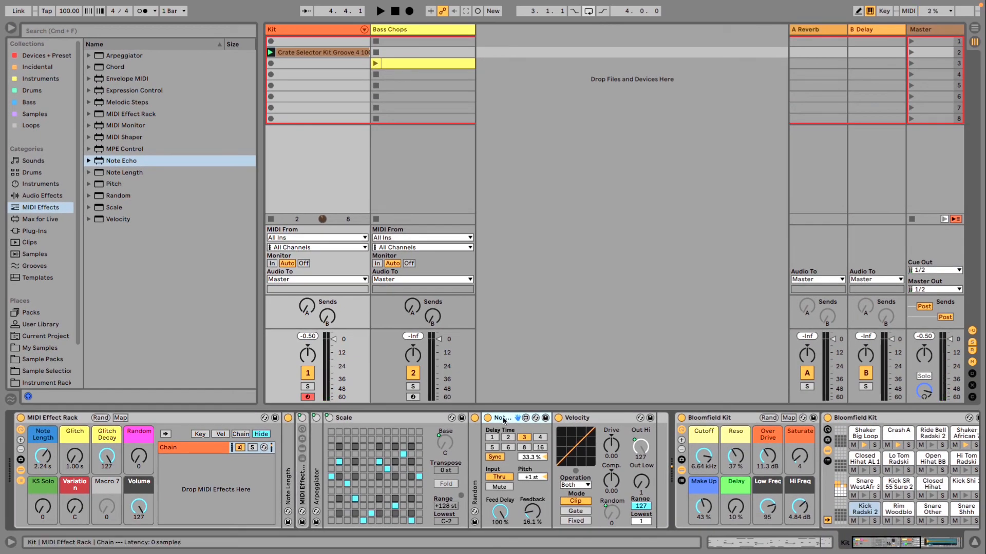
key("Delete")
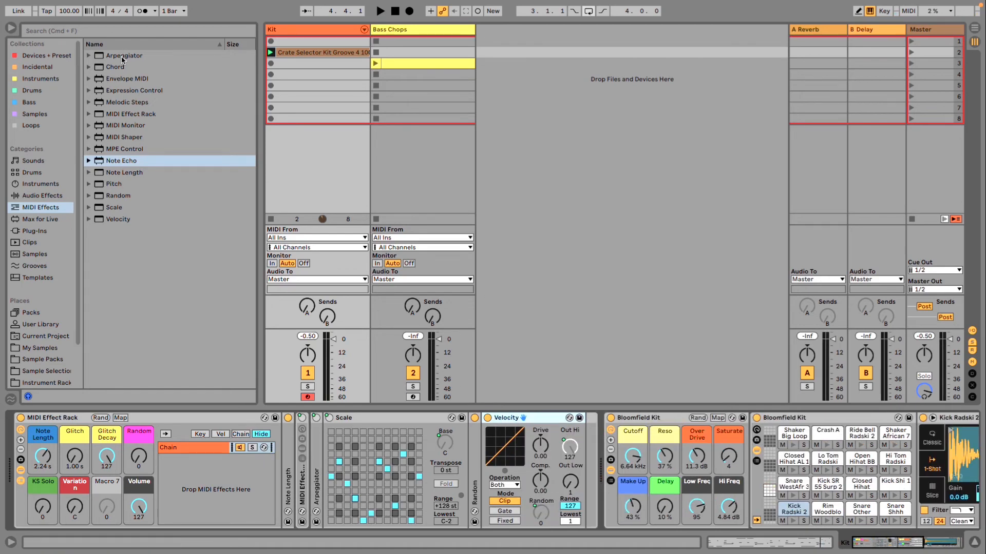
left_click_drag(123, 60, 478, 449)
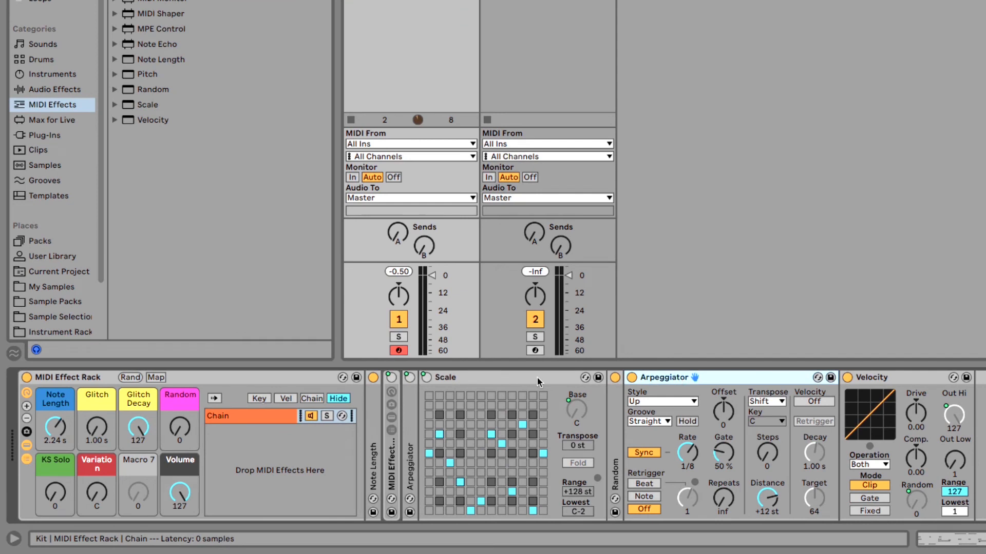
left_click_drag(138, 427, 97, 380)
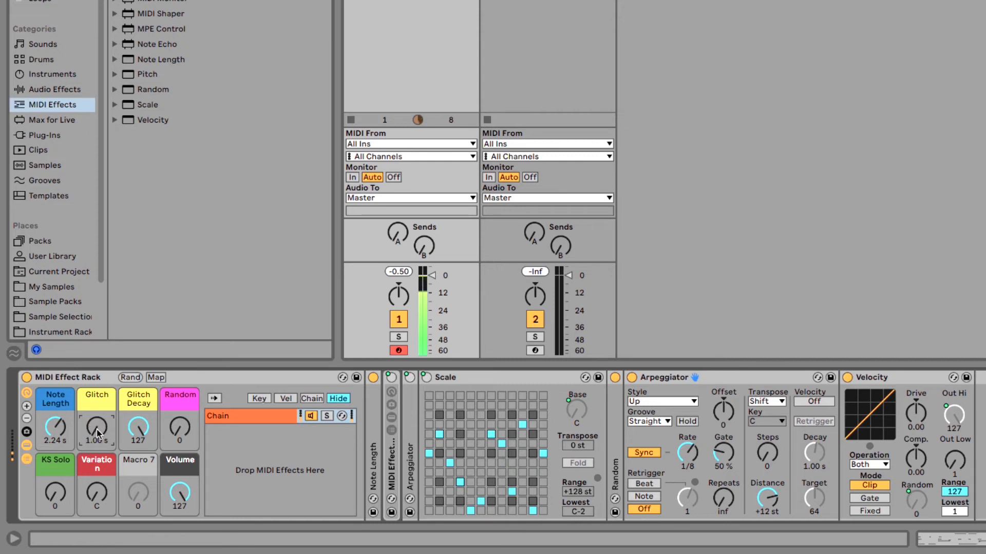
Step: Switch off the new Arpeggiator and map its on/off switch to Macro 7
left_click(670, 378)
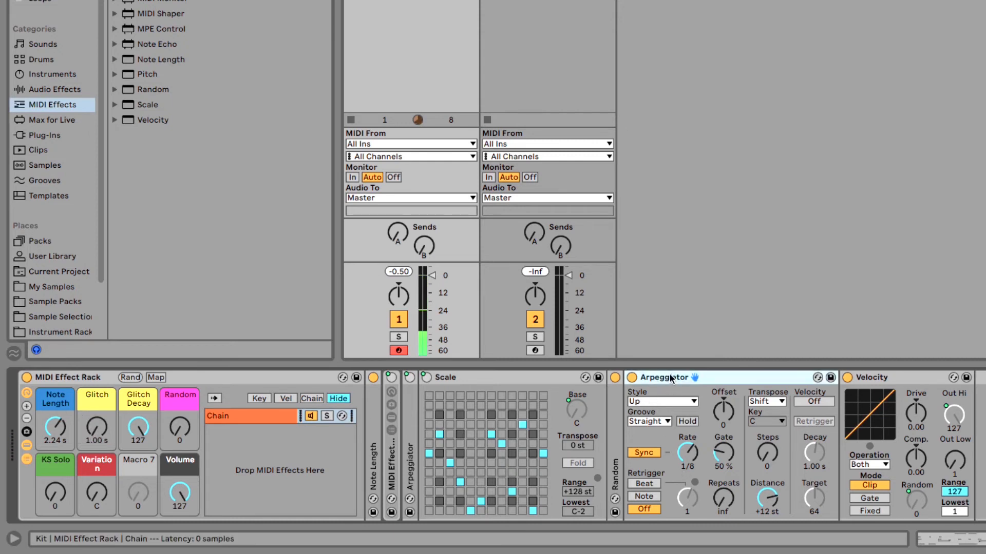
left_click(632, 377)
right_click(633, 377)
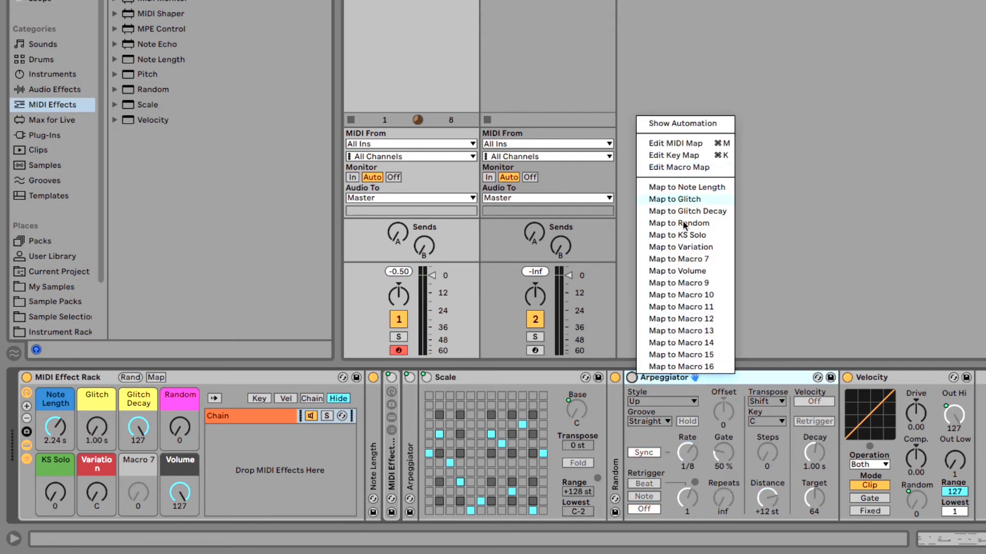
left_click(667, 258)
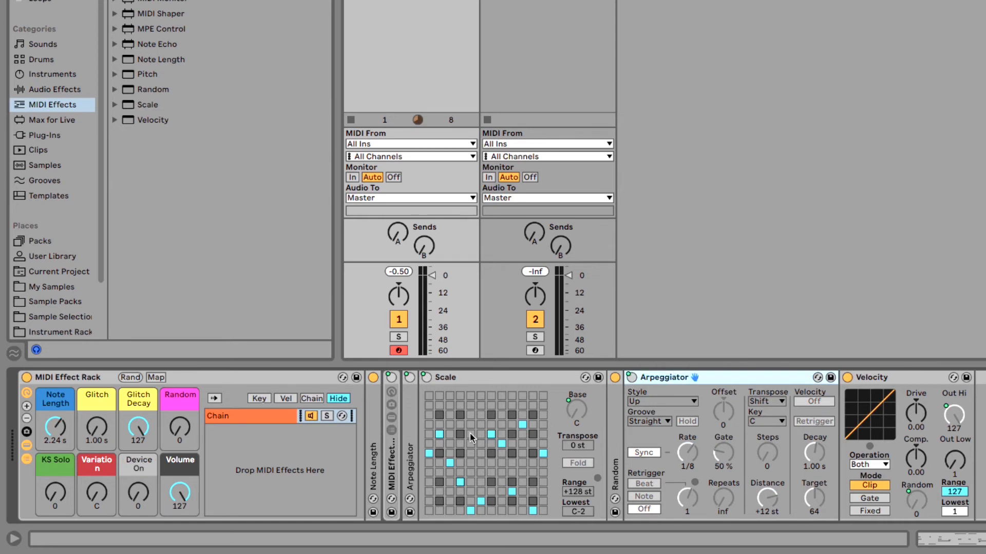
Step: Set the new Arpeggiator's rate to 1/16 and steps to 1, and activate it by raising the Device On macro to 71
left_click(702, 464)
key("Down")
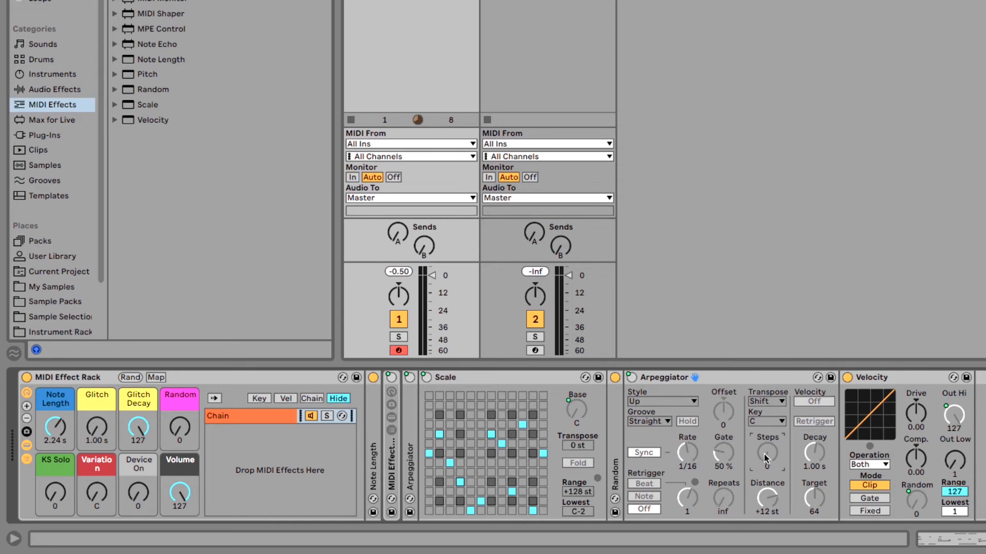
left_click_drag(760, 461, 759, 457)
left_click_drag(138, 493, 138, 462)
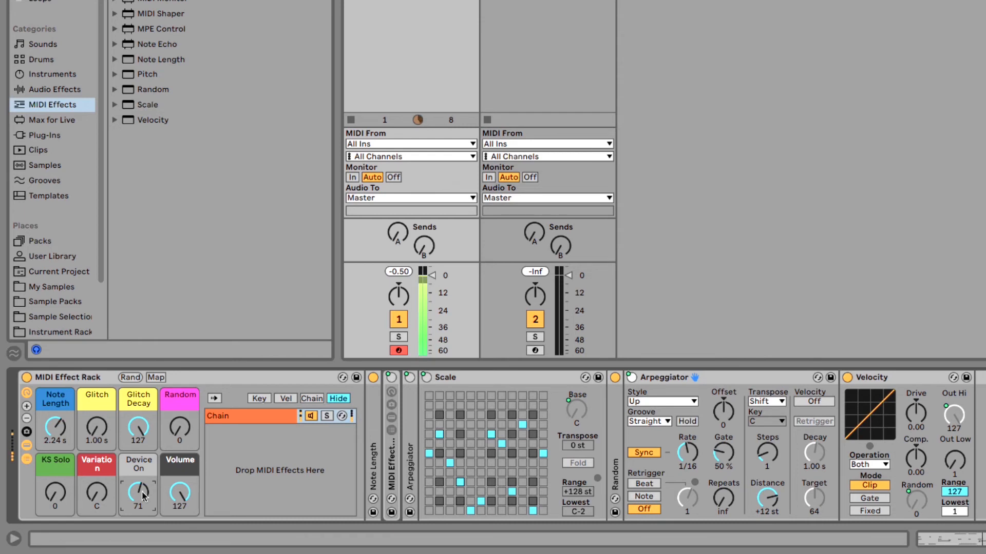
Step: Set the new Arpeggiator's transpose distance to +1 st and its synced rate to 1/8
mouse_move(754, 494)
left_mouse_down()
mouse_move(754, 519)
mouse_move(770, 495)
left_mouse_up()
left_click(692, 457)
left_click_drag(691, 457, 692, 454)
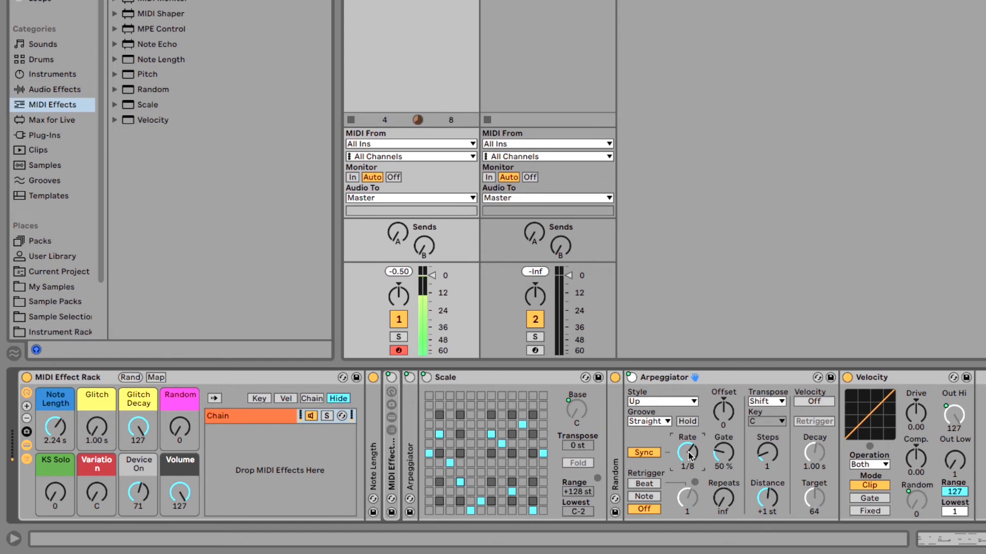
Step: Map the new Arpeggiator's synced Rate to the same macro as its on/off switch
left_click(679, 381)
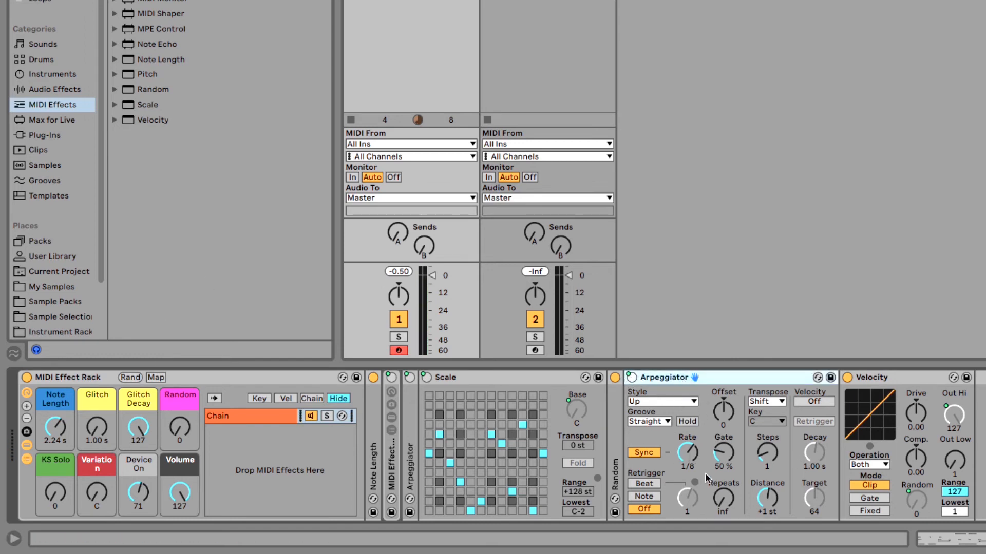
right_click(691, 452)
left_click(673, 459)
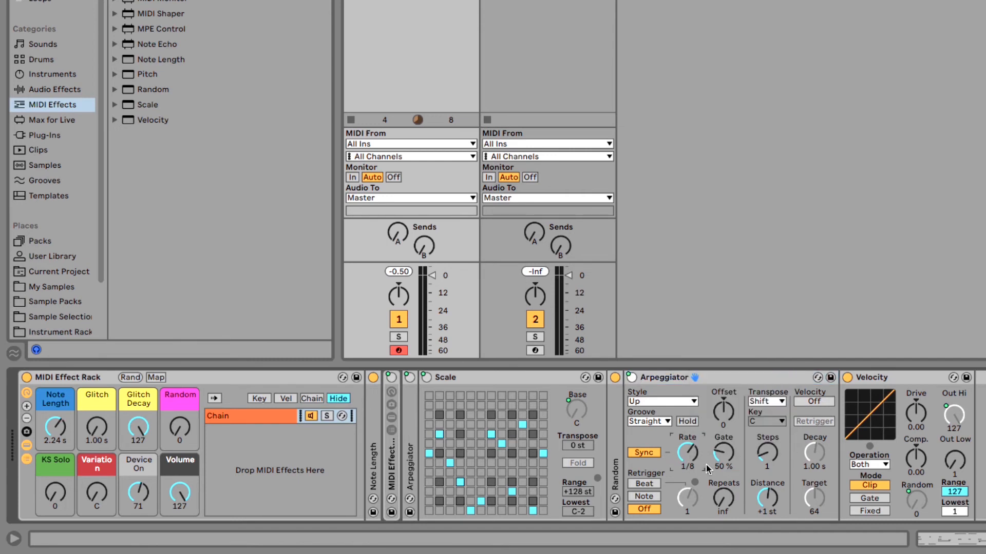
right_click(685, 464)
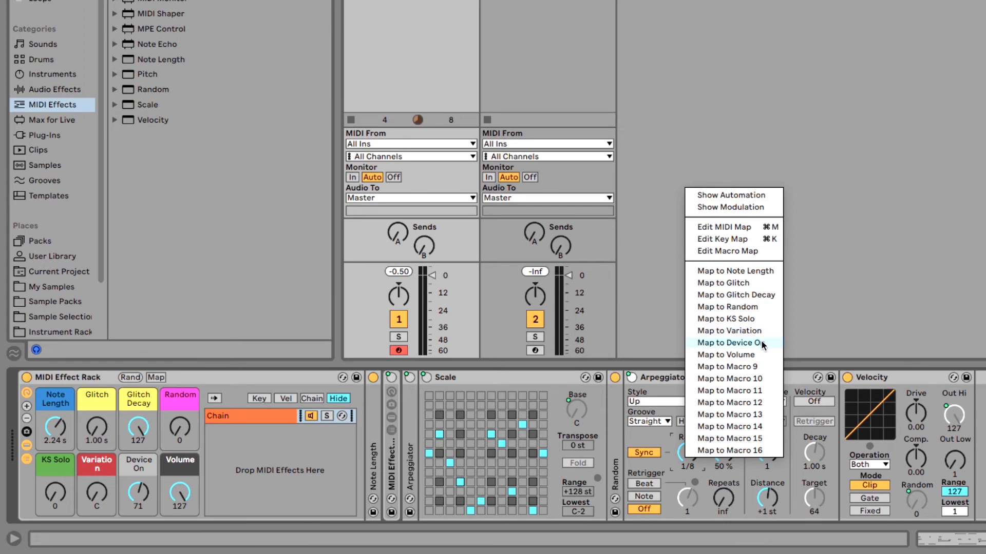
left_click(729, 343)
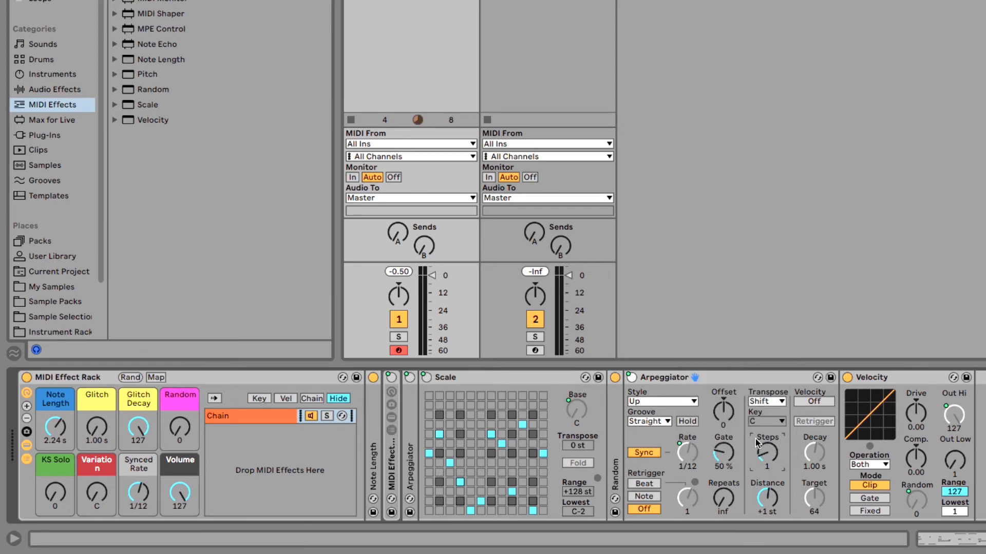
Step: In the macro mappings, set the Synced Rate macro's Arpeggiator Device On range to minimum 1 and maximum 0
left_click(766, 507)
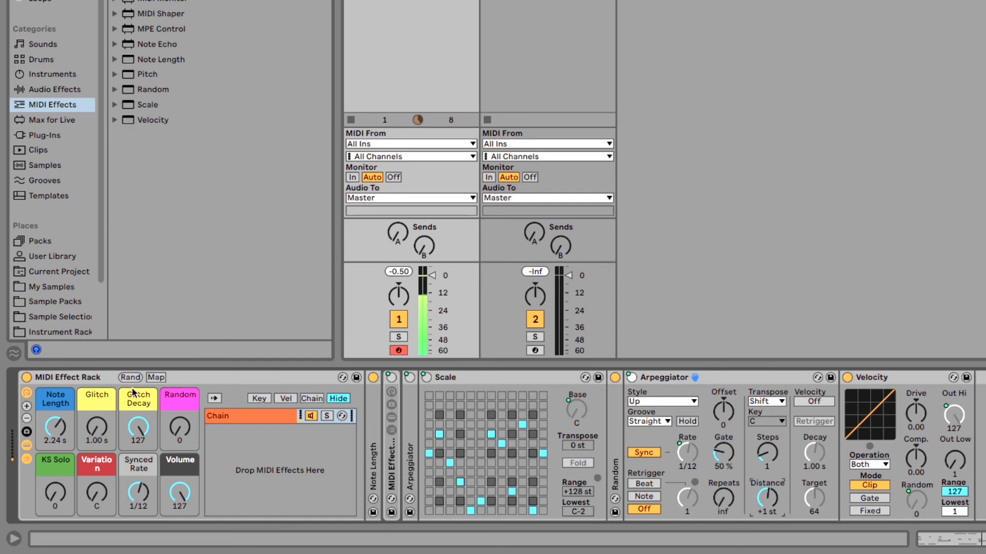
left_click(156, 377)
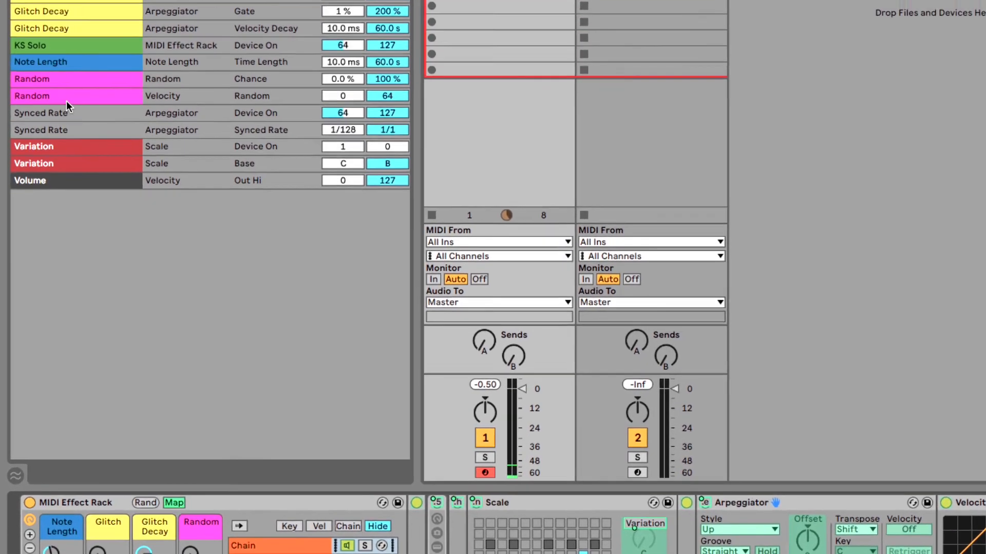
left_click(80, 30)
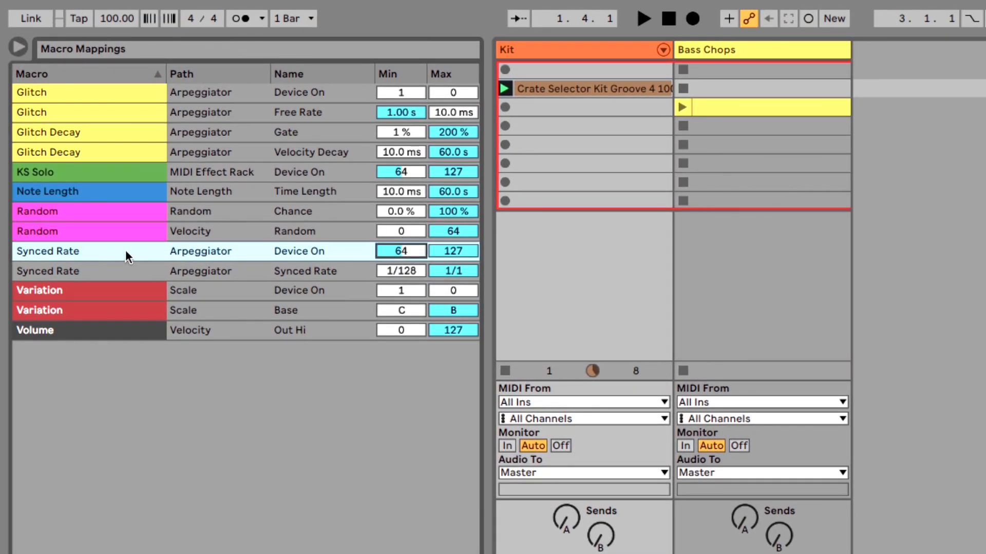
left_click(438, 250)
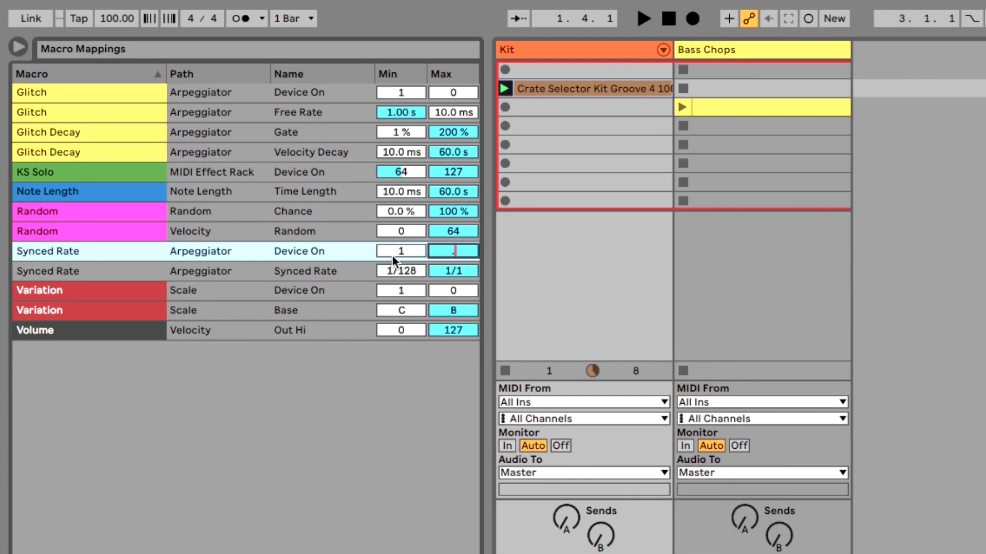
type("0")
key("Return")
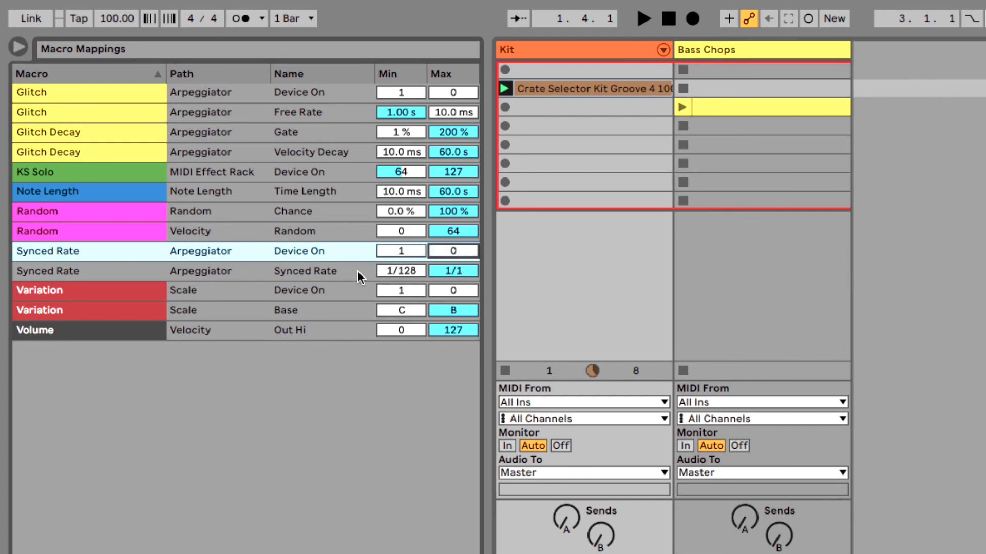
Step: Set the minimum of the Synced Rate macro's Arpeggiator rate mapping to 1/8 and adjust its maximum
left_click_drag(401, 271, 401, 237)
key("Up")
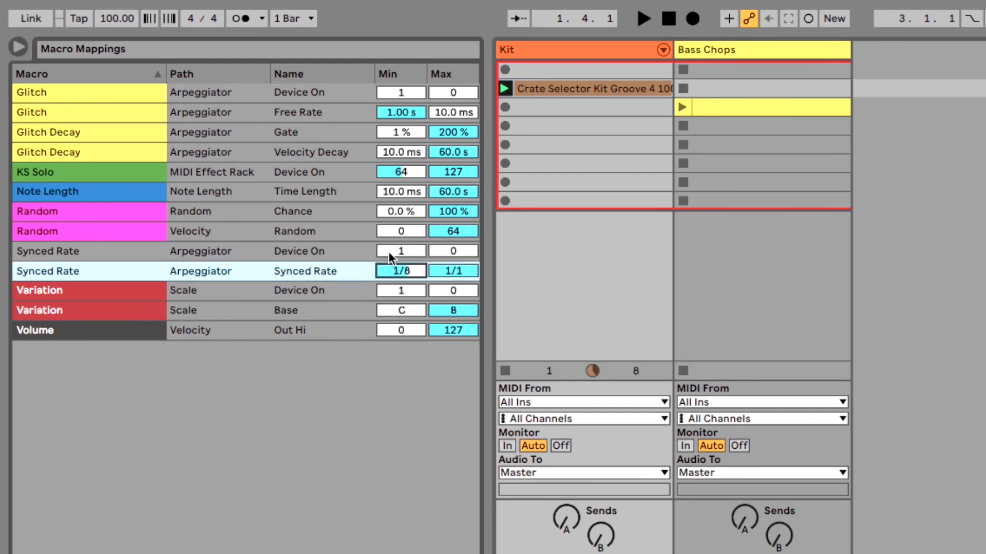
left_click_drag(454, 271, 454, 275)
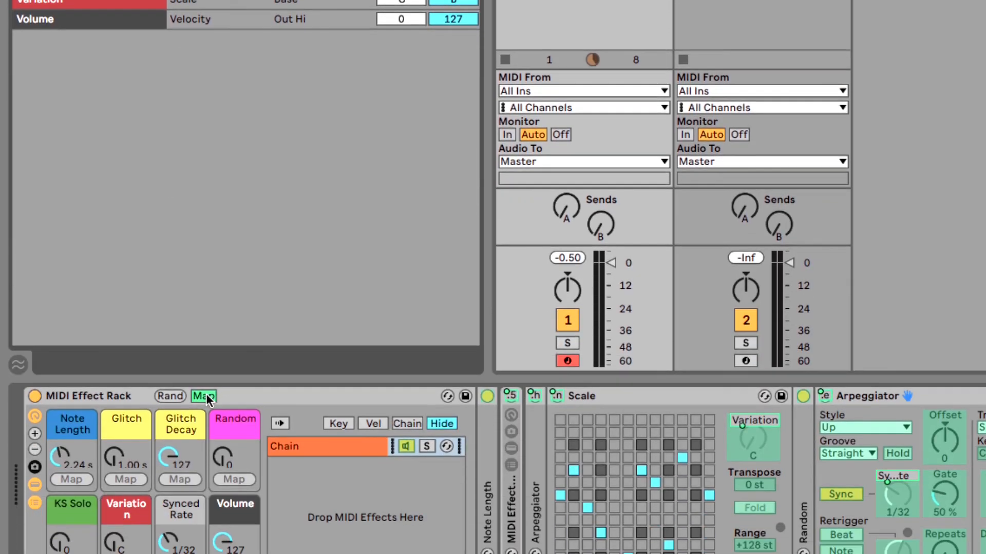
Step: Leave macro mapping mode, sweep the Synced Rate macro to test it, and turn it fully down to 1/8
left_click(205, 399)
left_click_drag(182, 473, 182, 524)
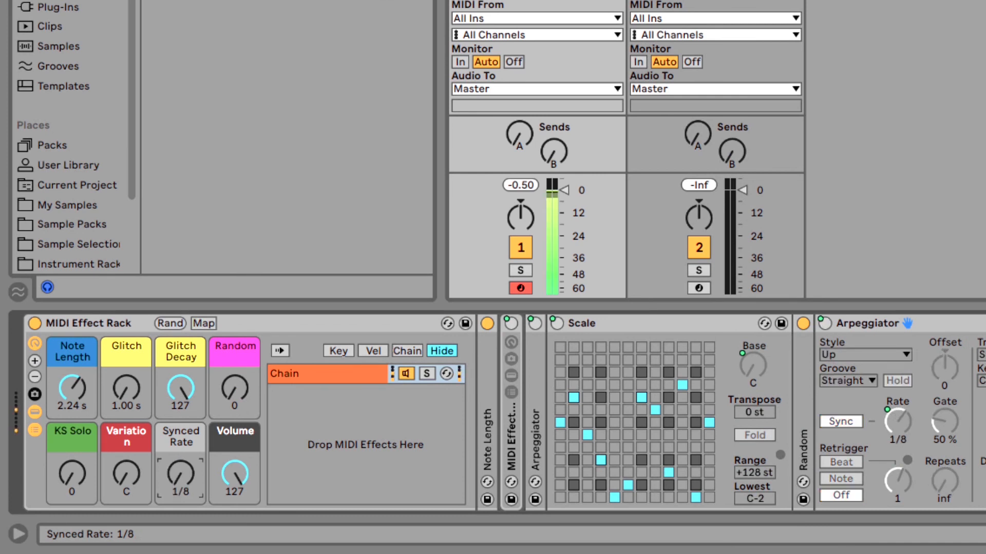
mouse_move(181, 473)
left_mouse_down()
mouse_move(181, 422)
mouse_move(180, 490)
mouse_move(181, 454)
mouse_move(180, 480)
left_mouse_up()
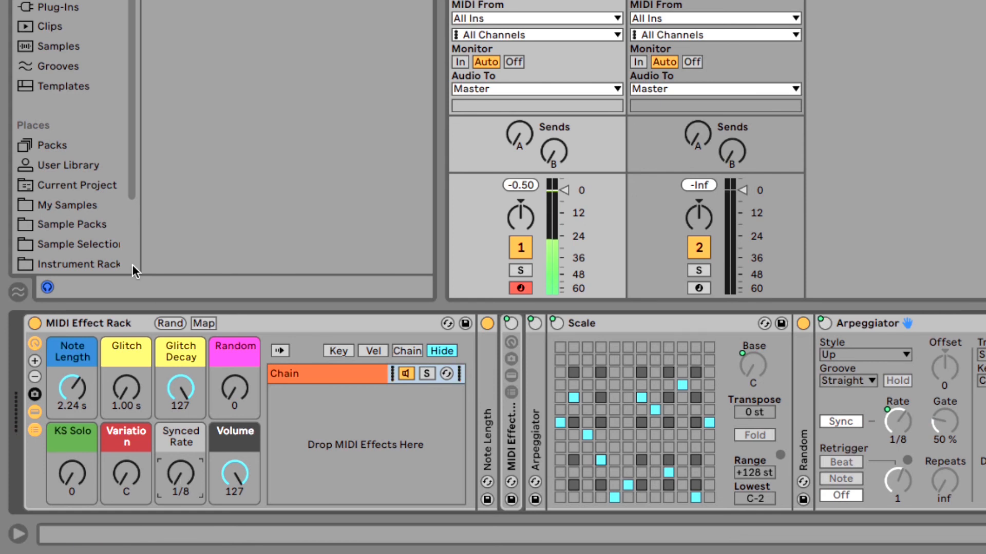
Step: Add extra macro controls to the MIDI Effect Rack and remove them again, back to eight macros
left_click(272, 322)
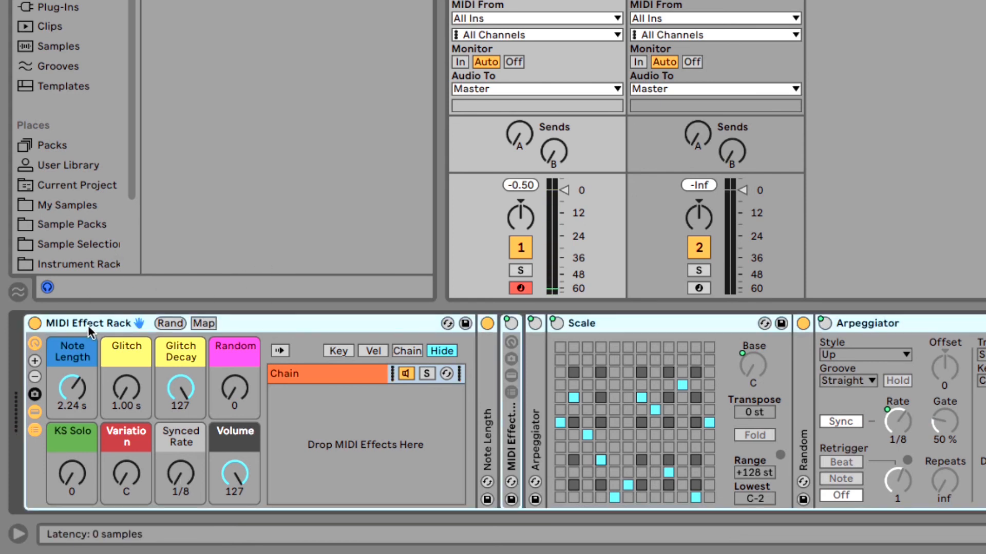
left_click(35, 362)
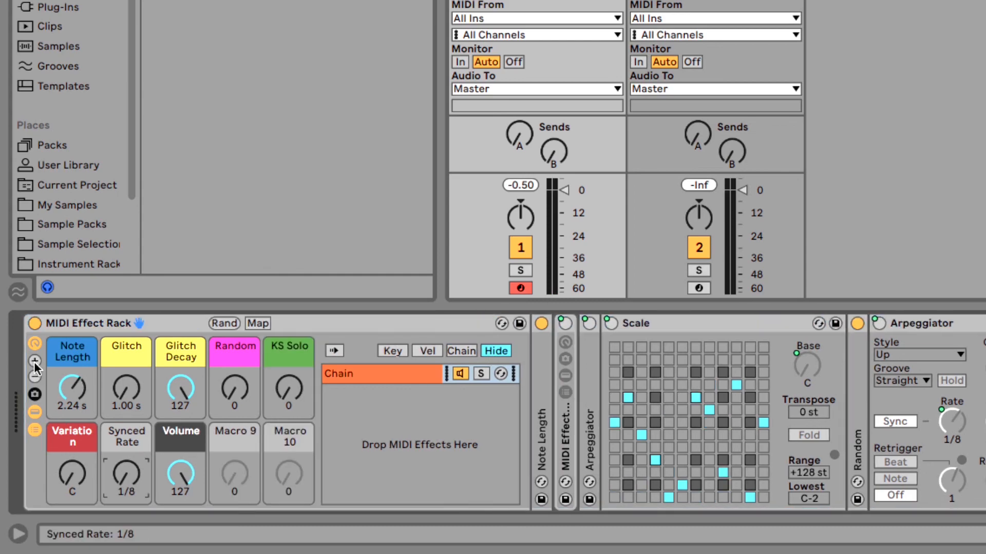
left_click(34, 361)
left_click(34, 377)
left_click(35, 377)
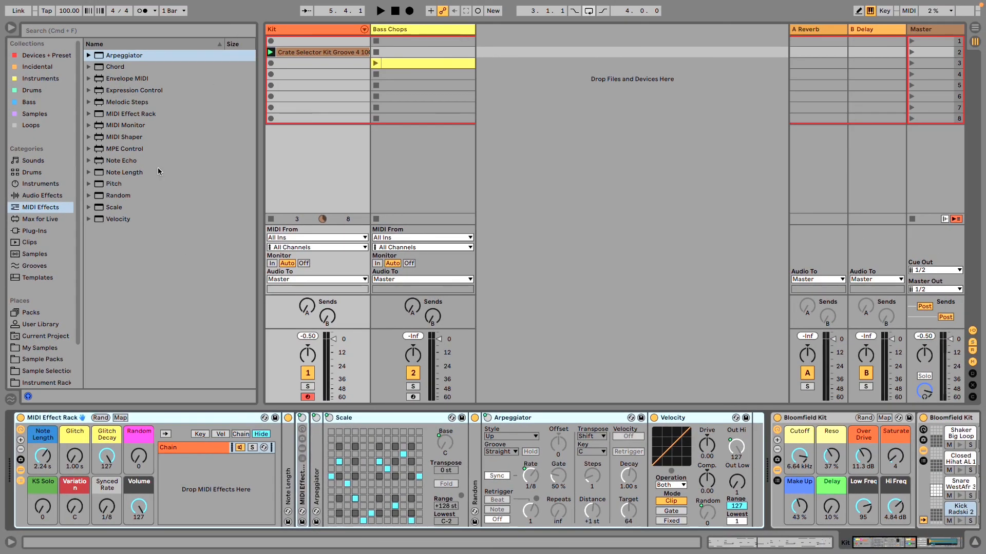
Step: Collapse the Scale, Arpeggiator and Velocity devices inside the MIDI Effect Rack
double_click(409, 418)
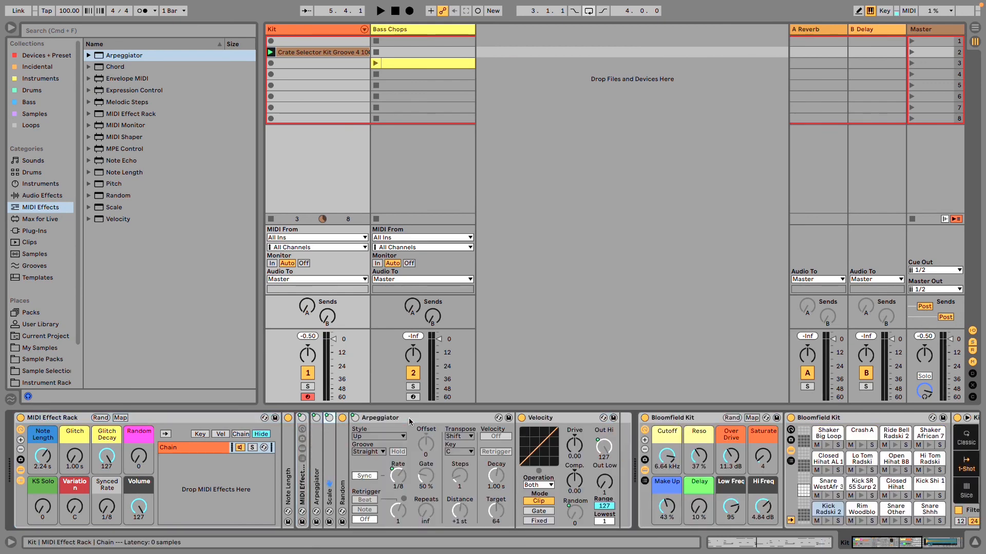
double_click(409, 418)
double_click(409, 418)
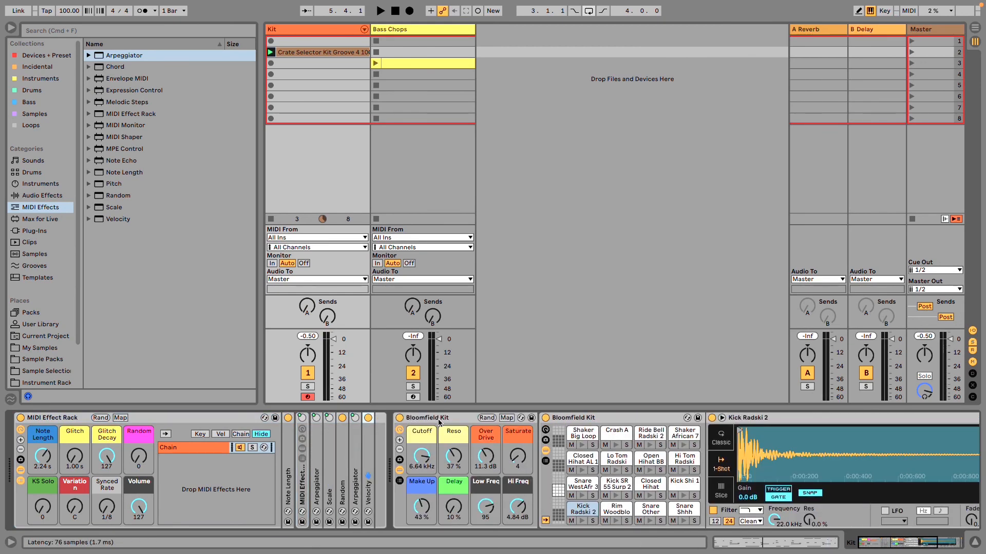
Step: Try to move the Bloomfield Kit rack into the MIDI Effect Rack
scroll(441, 422, "right", 5)
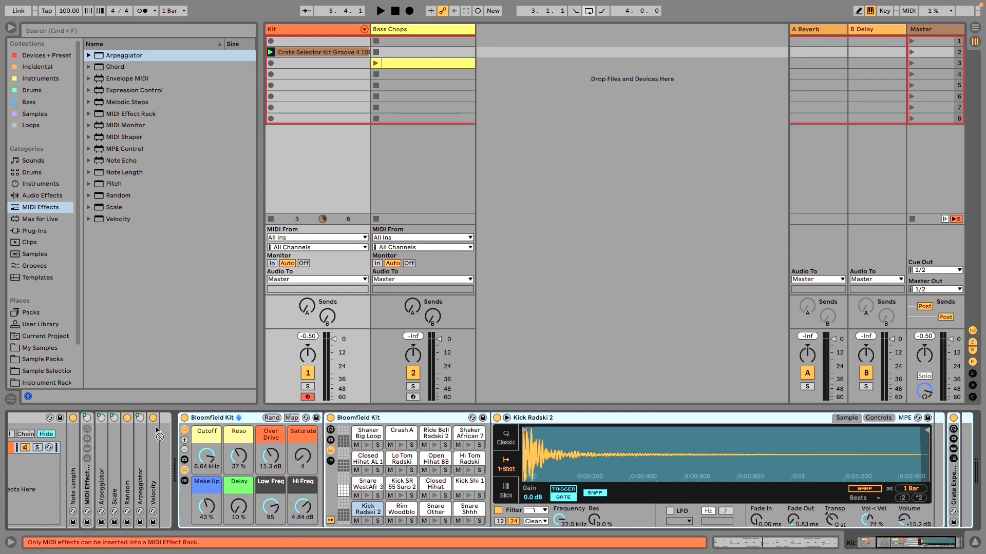
scroll(294, 427, "left", 5)
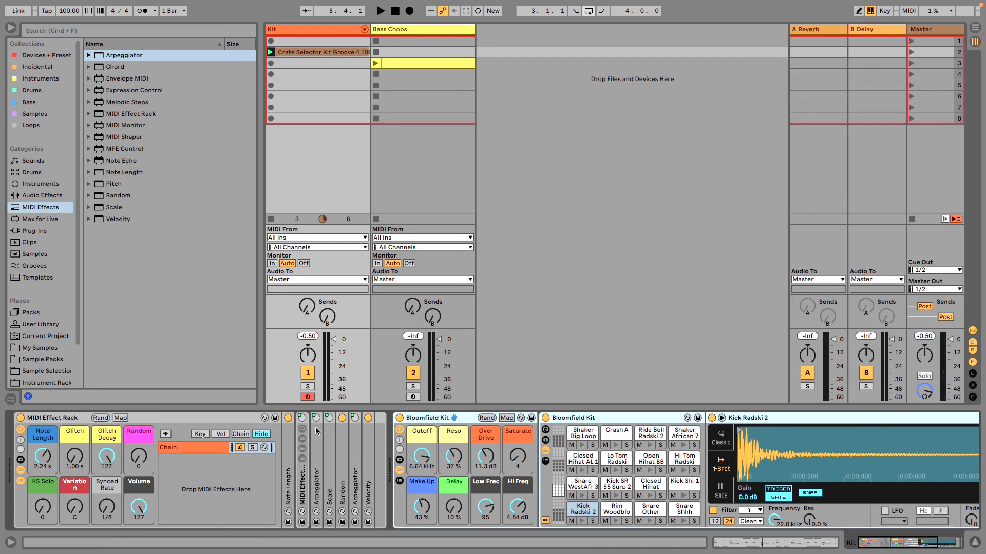
Step: Hide the MIDI Effect Rack's chain list and devices so only its macros show, and select the Bloomfield Kit rack
left_click(22, 471)
left_click(22, 471)
left_click(21, 479)
left_click(21, 471)
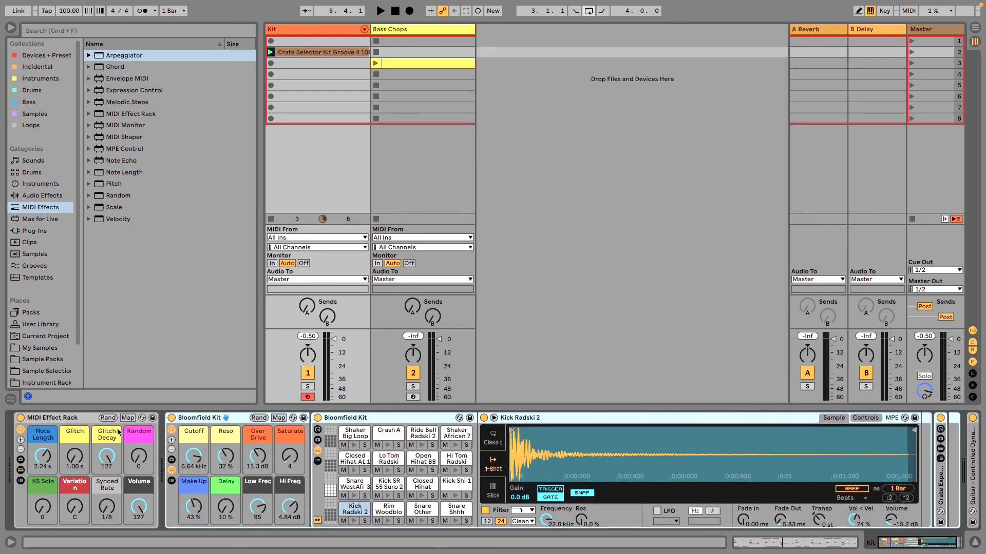
left_click(77, 418)
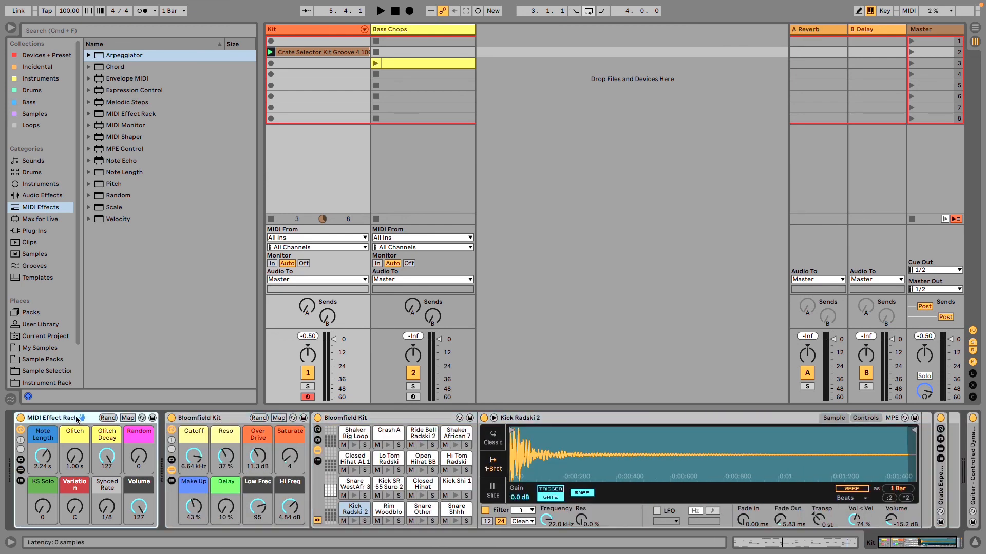
left_click(225, 418)
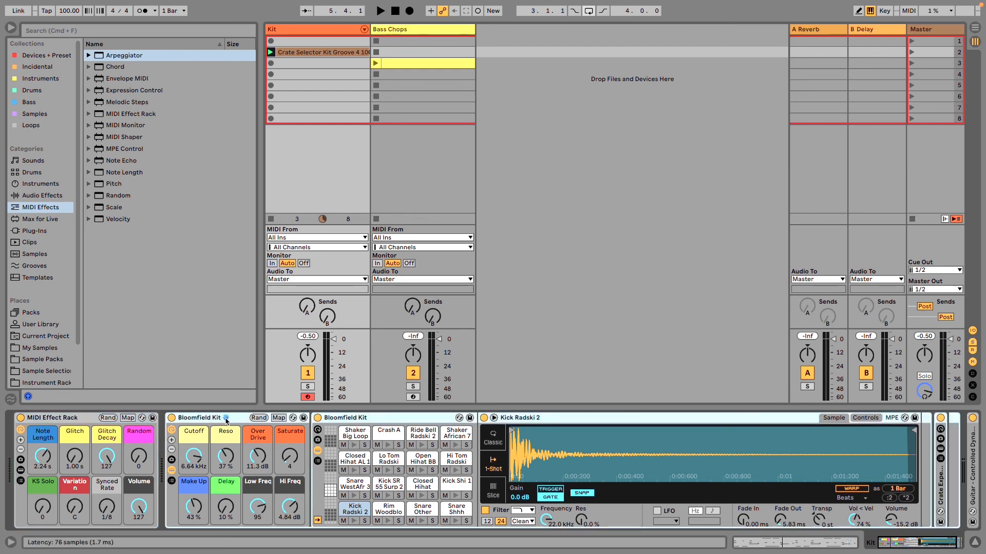